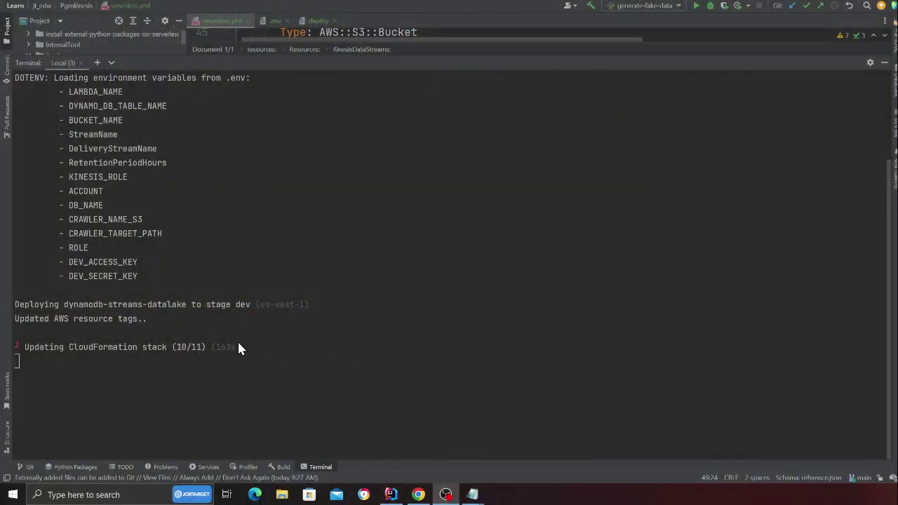
double_click(183, 348)
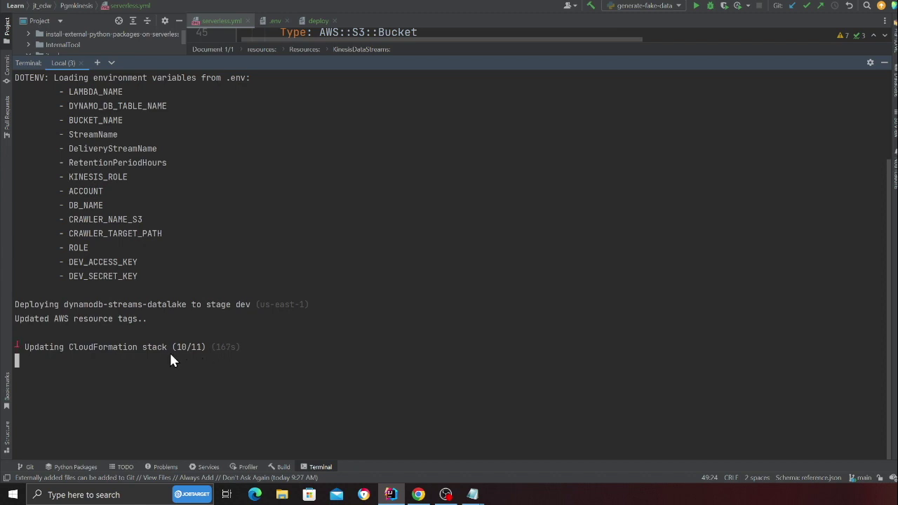
left_click_drag(191, 347, 148, 319)
key("alt+Tab")
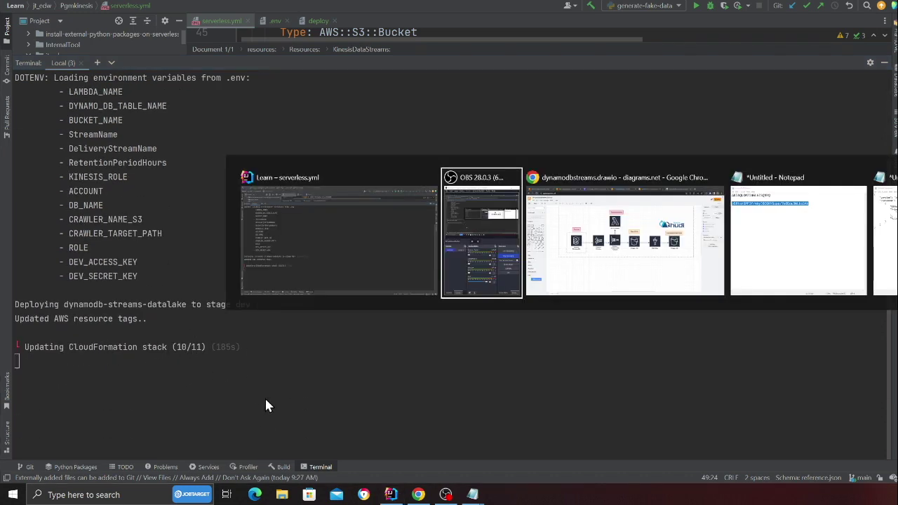
left_click(551, 281)
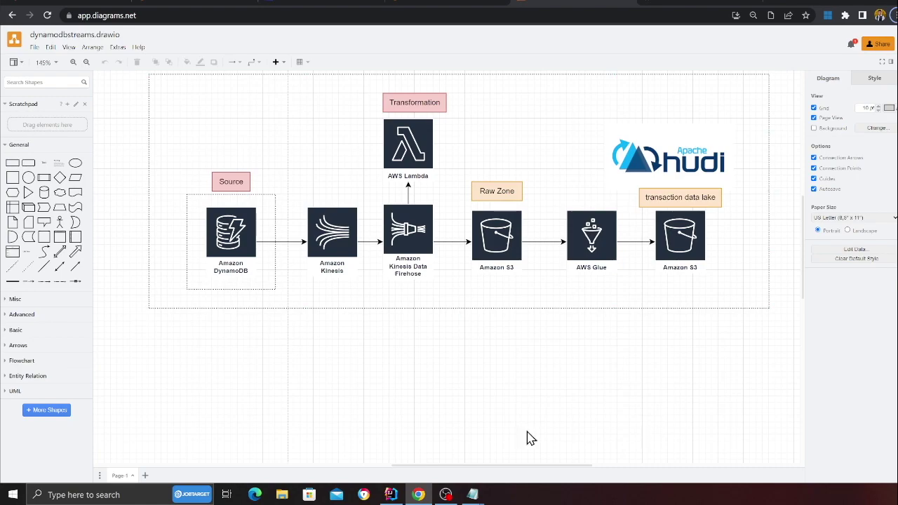
key("alt+Tab")
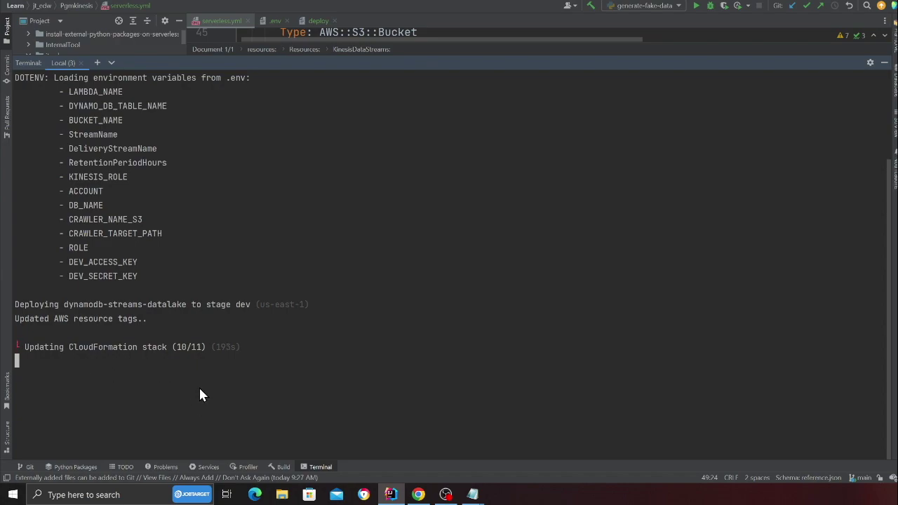
Switch to Chrome, open the DynamoDB service in the AWS console and refresh its list of tables.
key("alt+Tab")
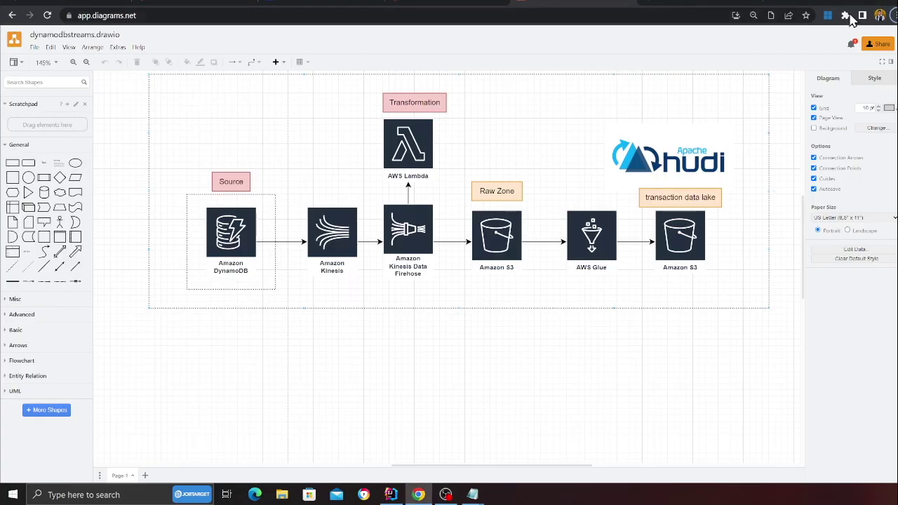
left_click(82, 5)
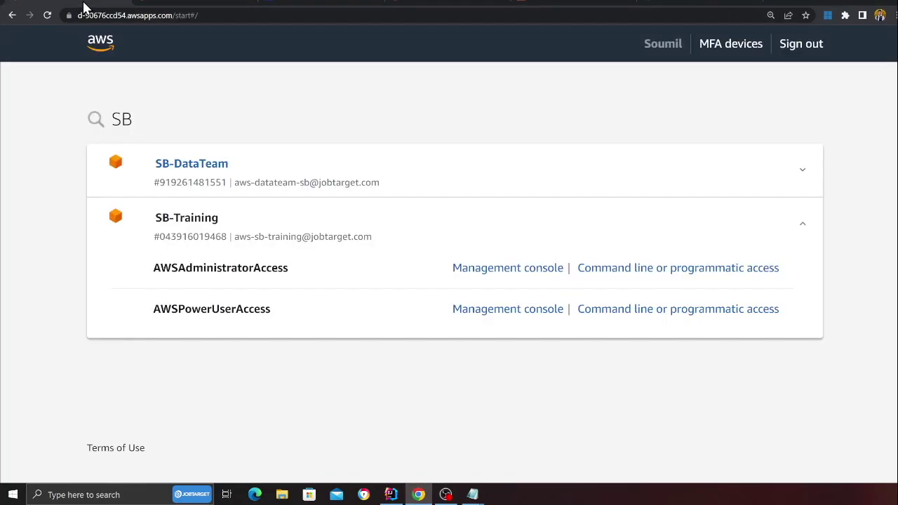
left_click(160, 6)
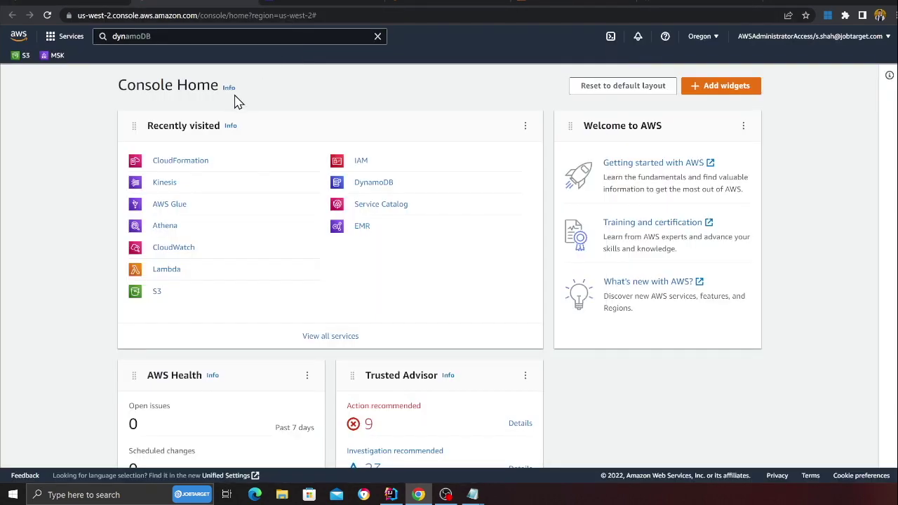
left_click(160, 35)
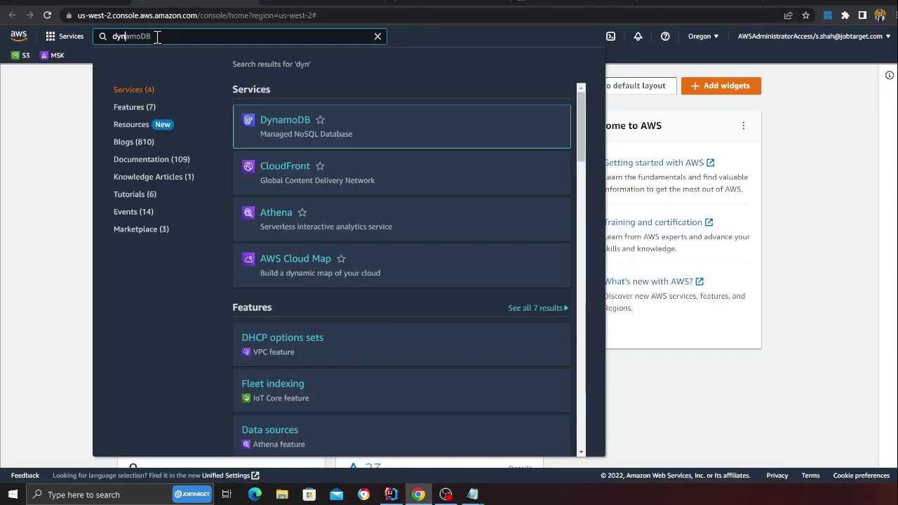
key("Return")
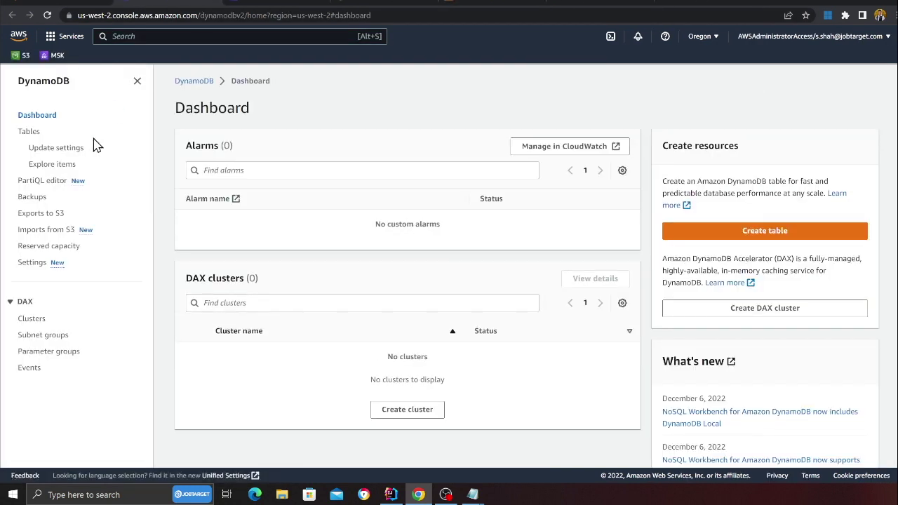
left_click(30, 133)
left_click(652, 115)
Check the CloudFormation deployment progress in the IDE terminal, and bring up the S3 bucket list in Chrome.
key("alt+Tab")
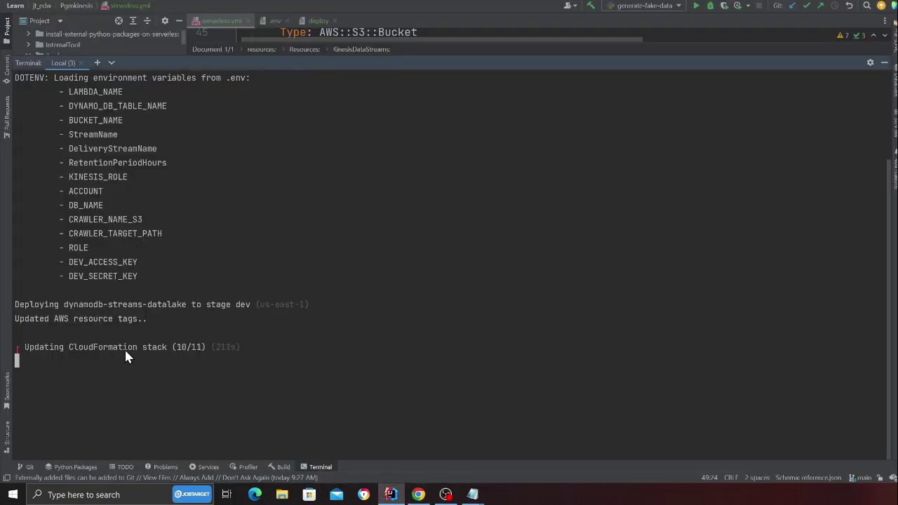
key("alt+Tab")
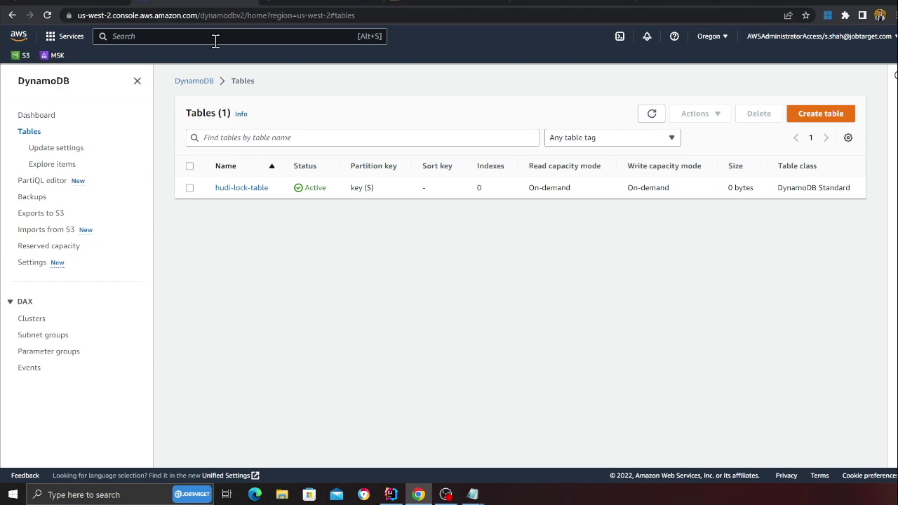
left_click(314, 2)
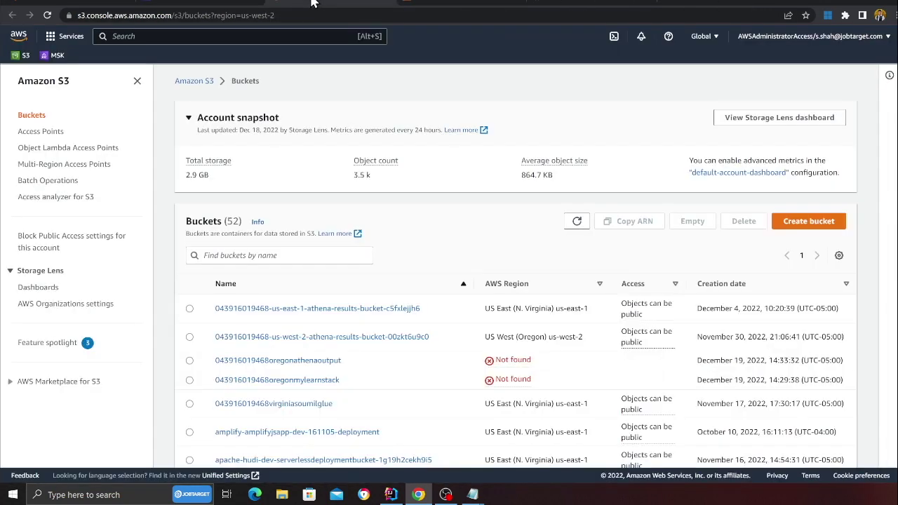
Switch to the IDE, enlarge the editor area and copy the BUCKET_NAME value from the .env file.
key("alt+Tab")
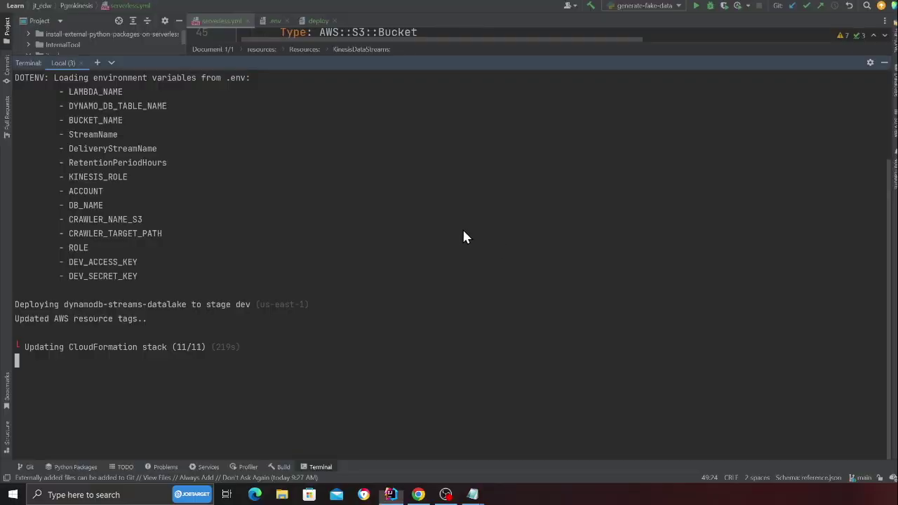
left_click_drag(282, 55, 274, 164)
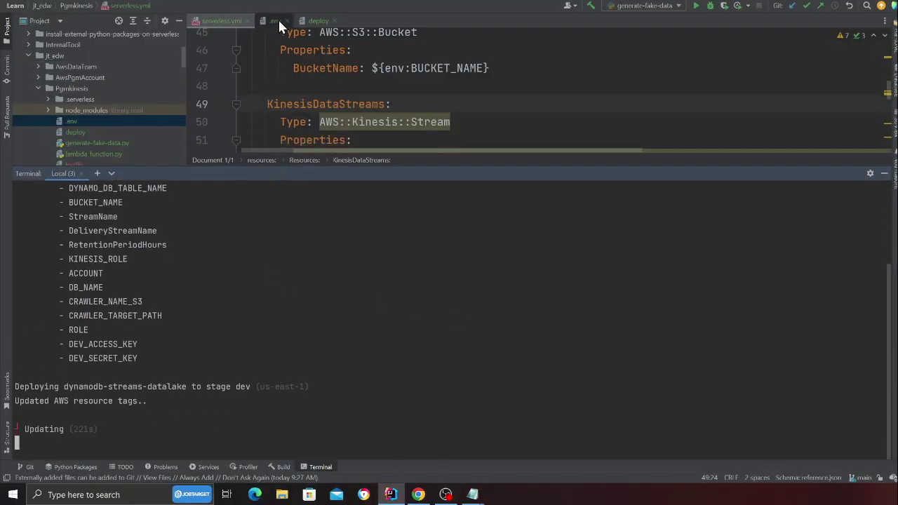
left_click(277, 19)
scroll(378, 117, "up", 9)
scroll(378, 118, "up", 2)
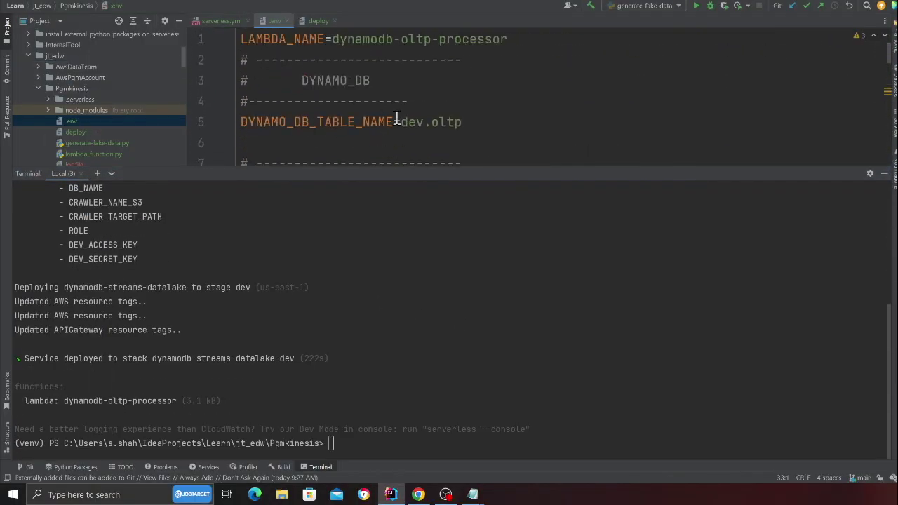
scroll(397, 119, "down", 3)
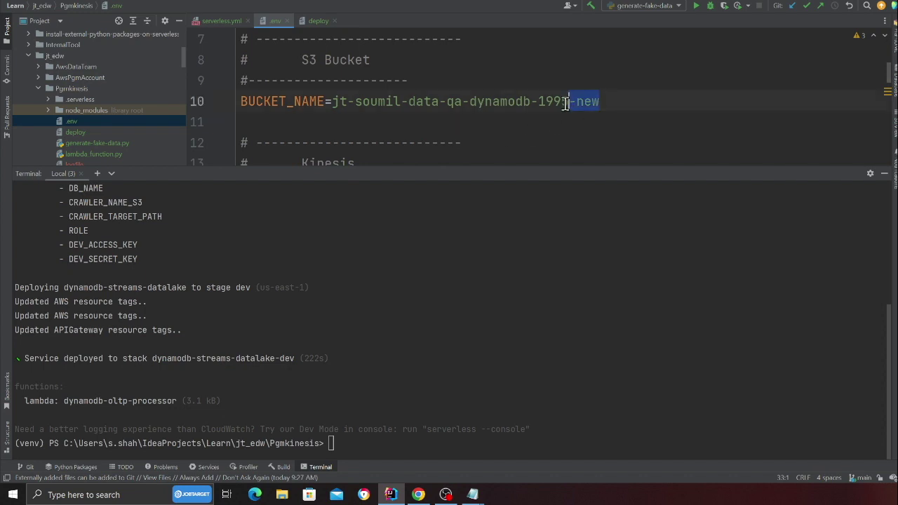
left_click_drag(593, 101, 341, 109)
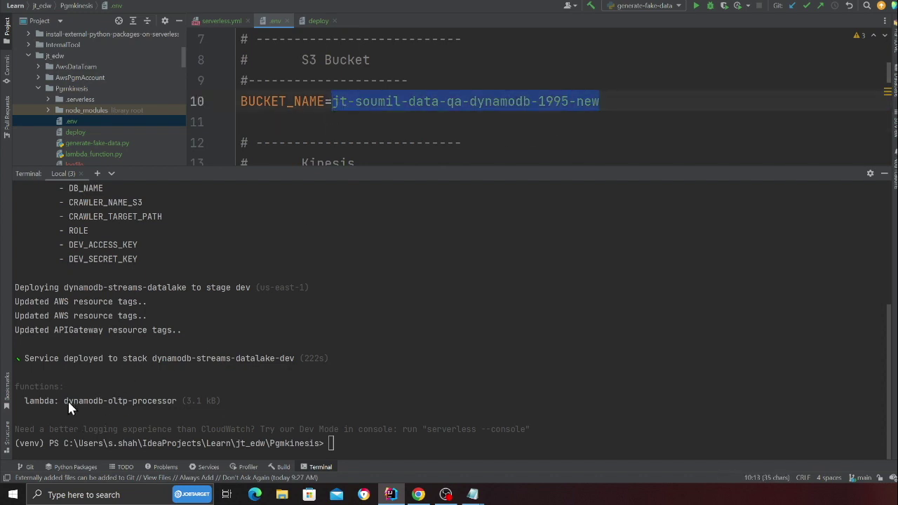
Filter the refreshed S3 bucket list in Chrome by the copied bucket name and open the matching bucket.
key("alt+Tab")
left_click(237, 260)
key("ctrl+v")
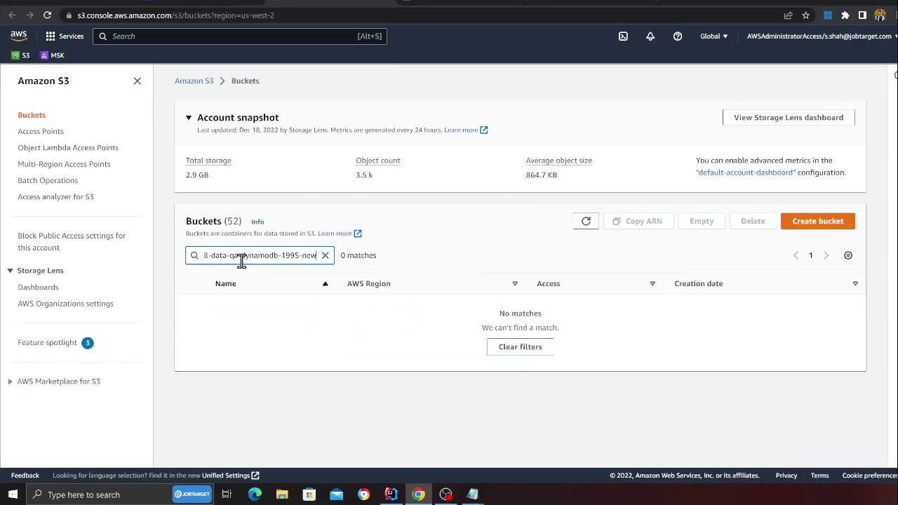
left_click(586, 222)
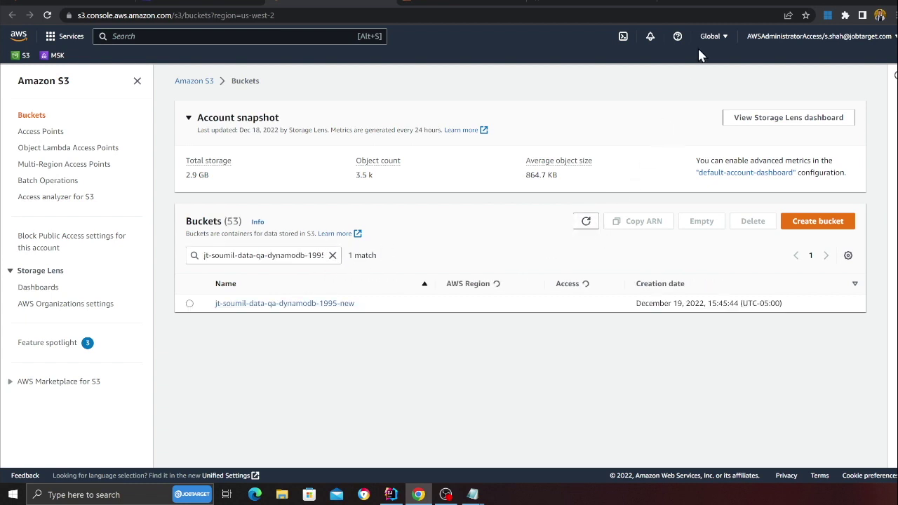
left_click(263, 305)
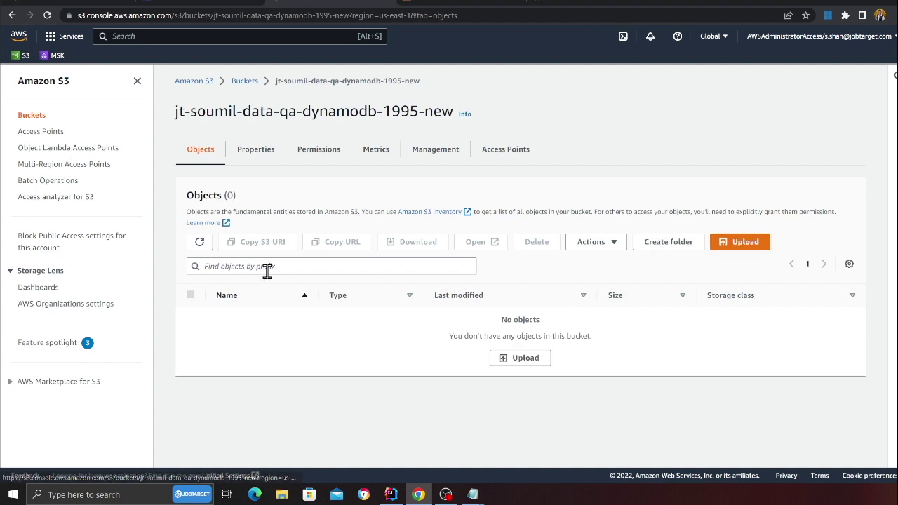
left_click(188, 5)
left_click(323, 2)
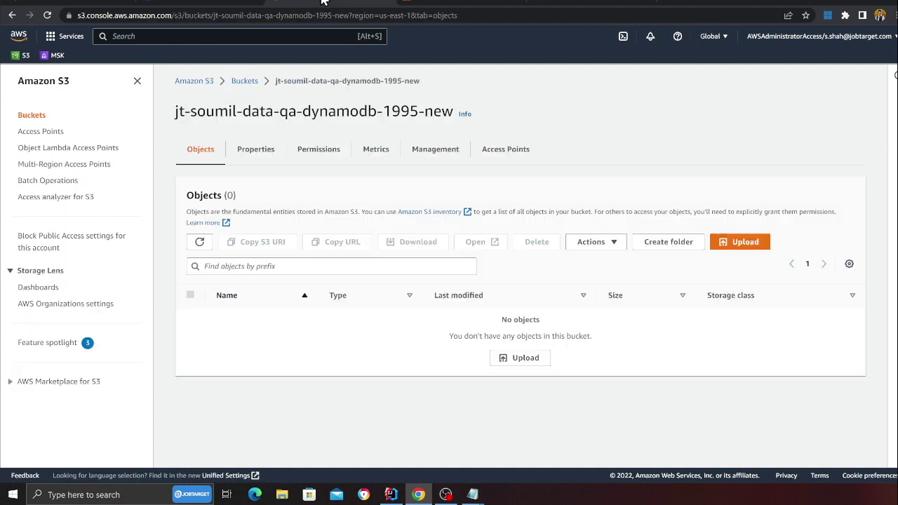
Open the AWS Glue service and refresh the list of Data Catalog databases.
left_click(232, 36)
type("glue")
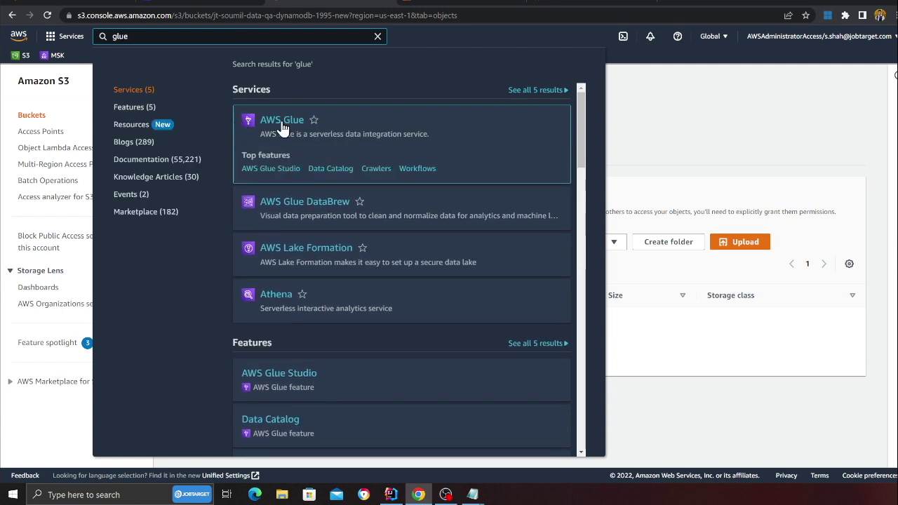
left_click(309, 112)
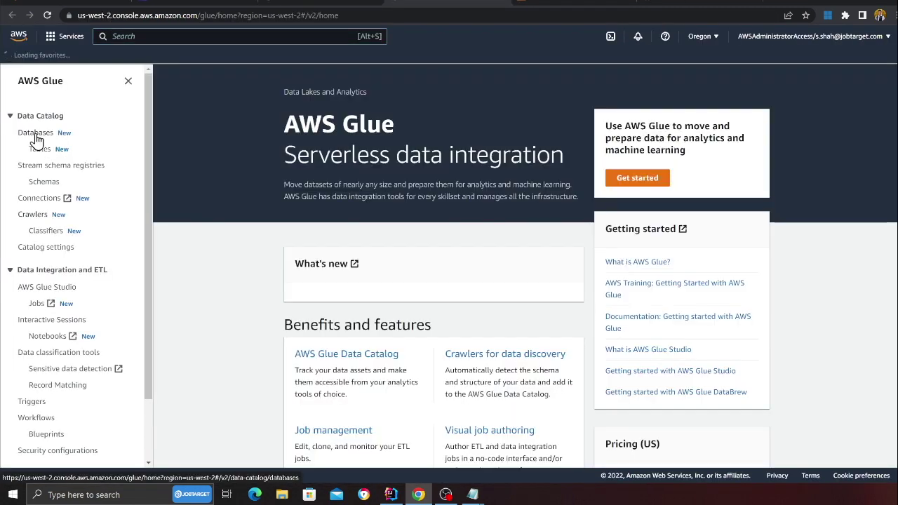
left_click(36, 135)
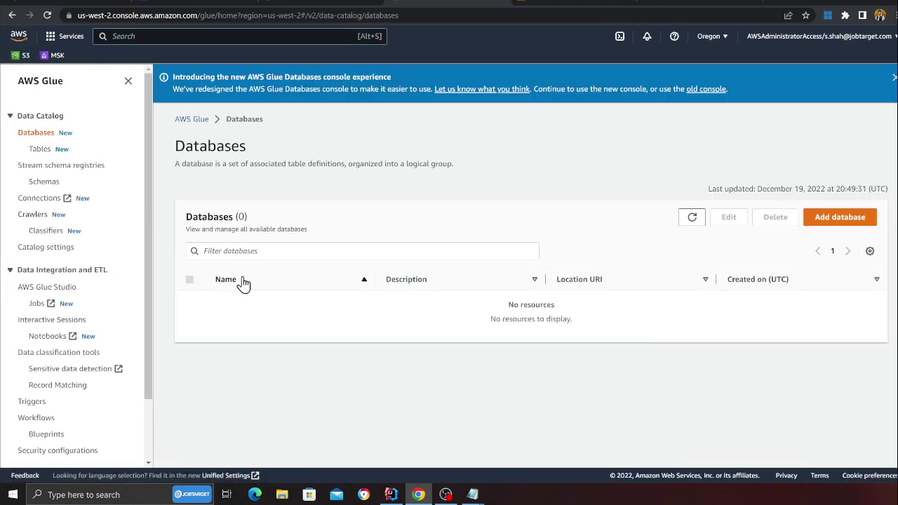
left_click(692, 217)
left_click(691, 222)
Switch both the Glue databases page and the DynamoDB tables page to the US East (N. Virginia) us-east-1 region.
left_click(709, 40)
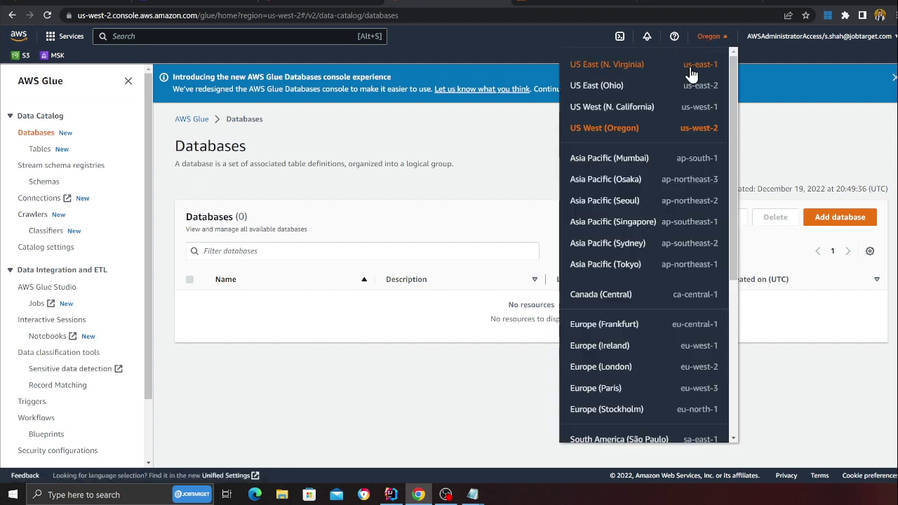
left_click(705, 64)
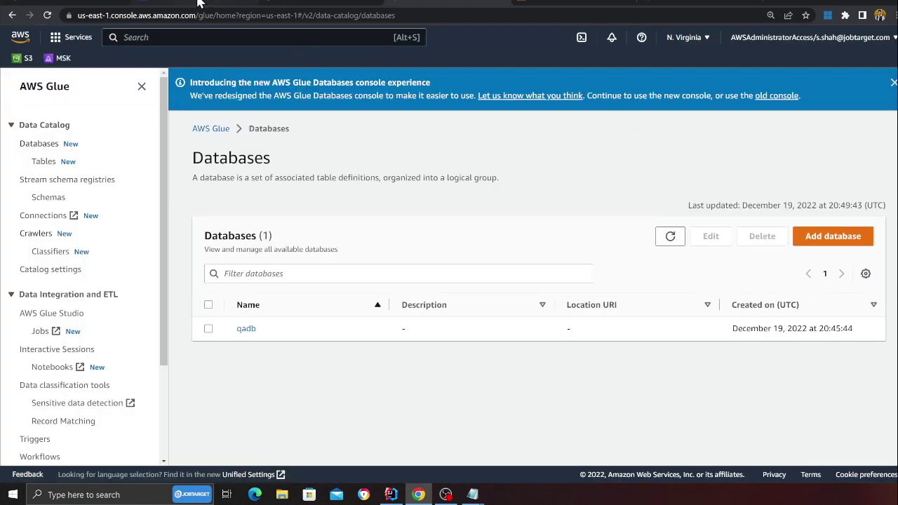
left_click(197, 3)
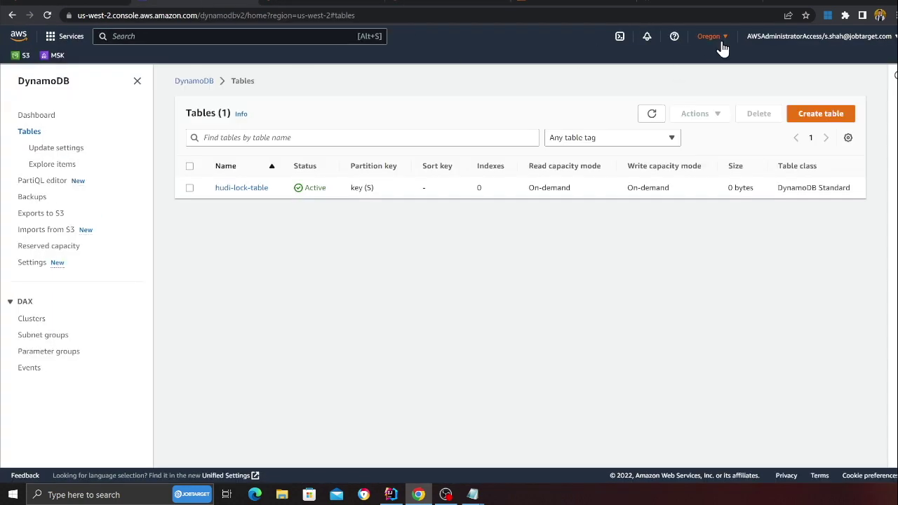
left_click(708, 36)
left_click(701, 65)
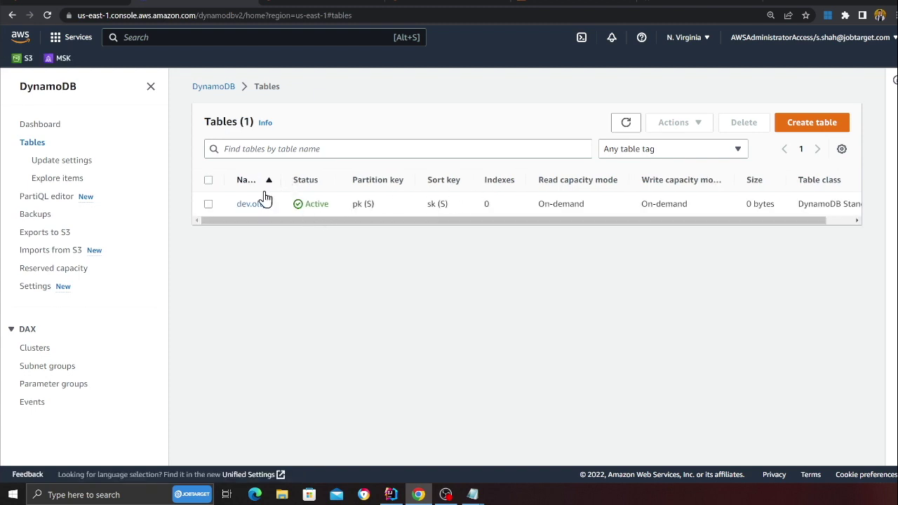
Check the new S3 bucket's object list and open the details of the qadb database in AWS Glue.
left_click(296, 7)
left_click(751, 125)
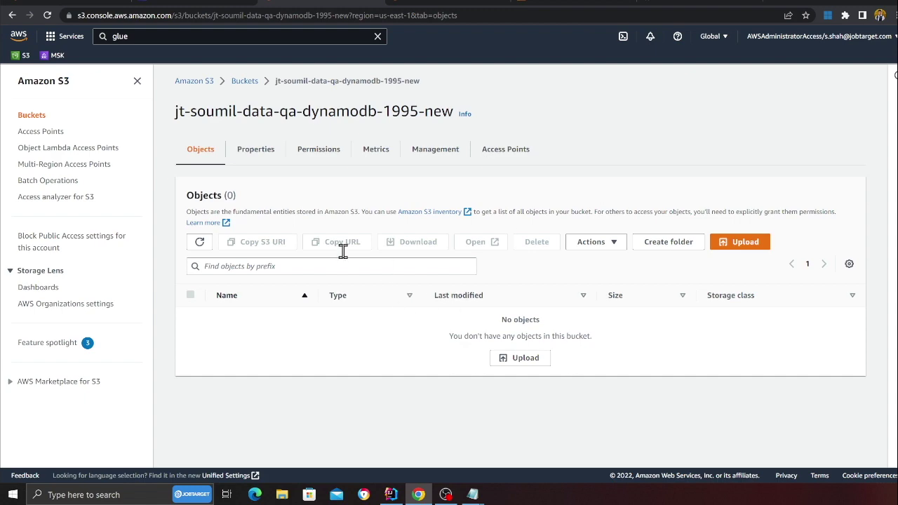
left_click(421, 5)
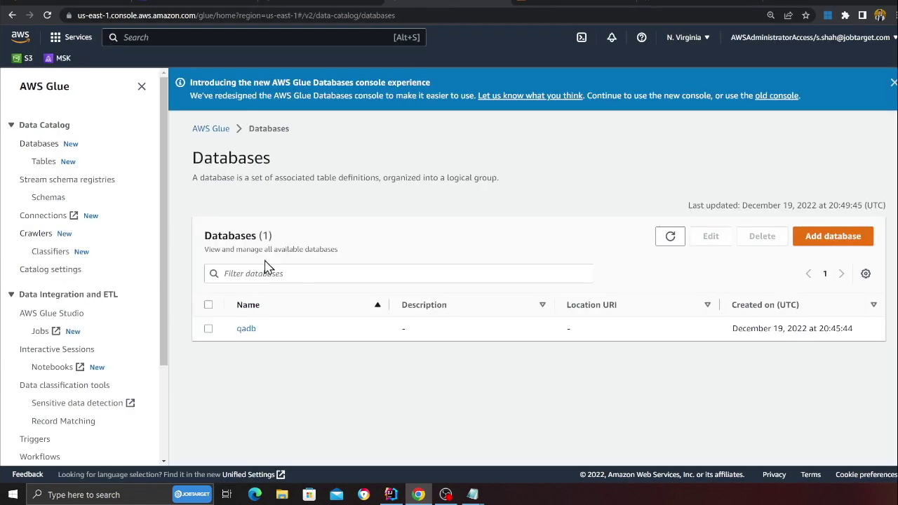
left_click(249, 333)
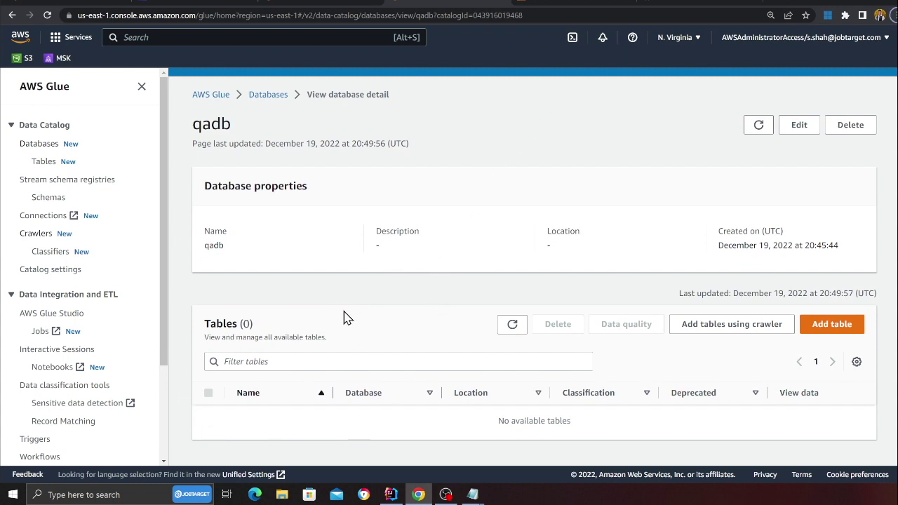
Open the Kinesis service and view the monitoring metrics of the dynamodb-streams data stream.
type("kine")
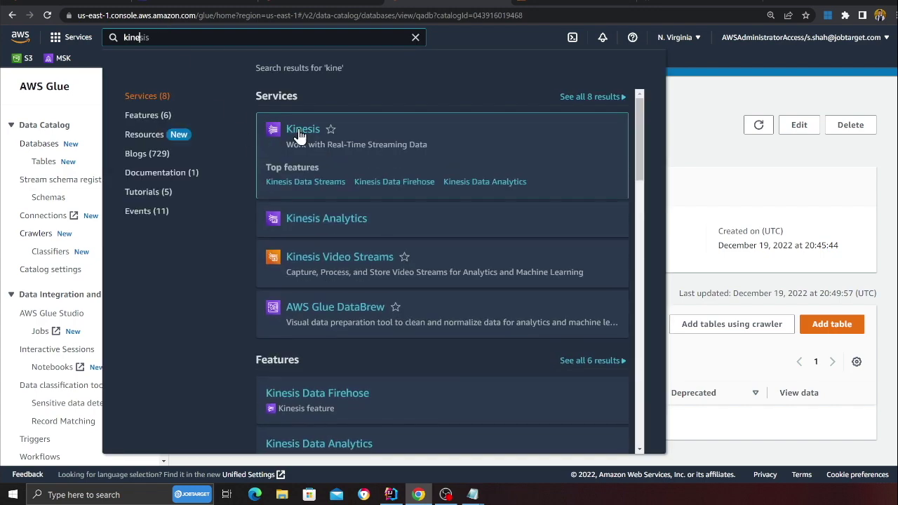
left_click(300, 135)
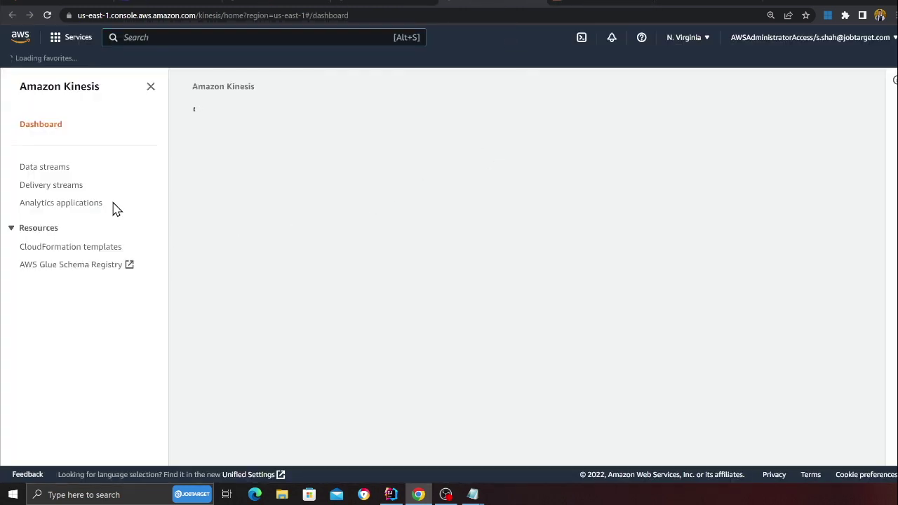
left_click(48, 168)
left_click(275, 317)
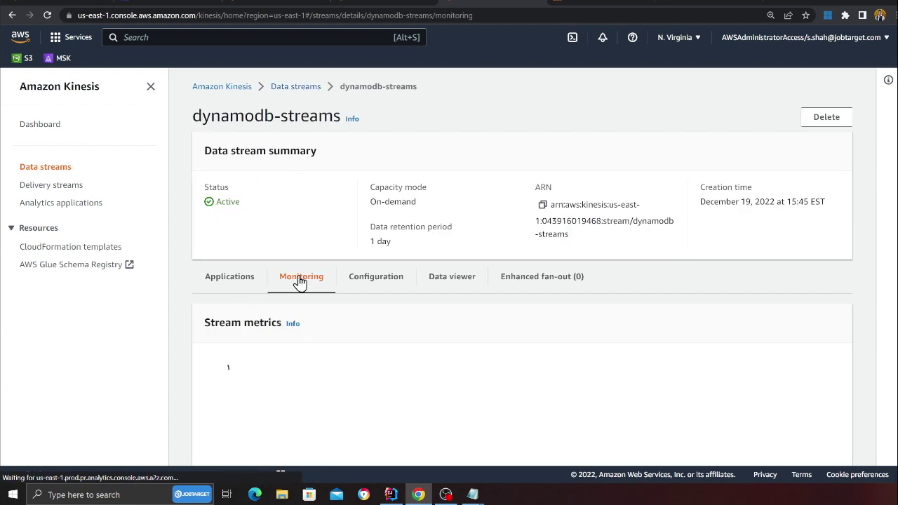
scroll(315, 289, "down", 1)
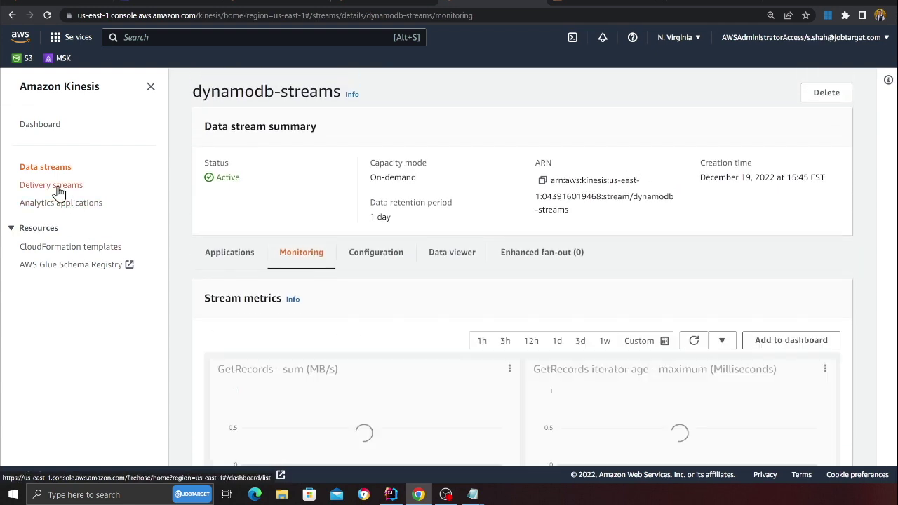
View the Kinesis delivery streams list, and open the dynamodb-oltp-processor function in the Lambda service.
left_click(59, 188)
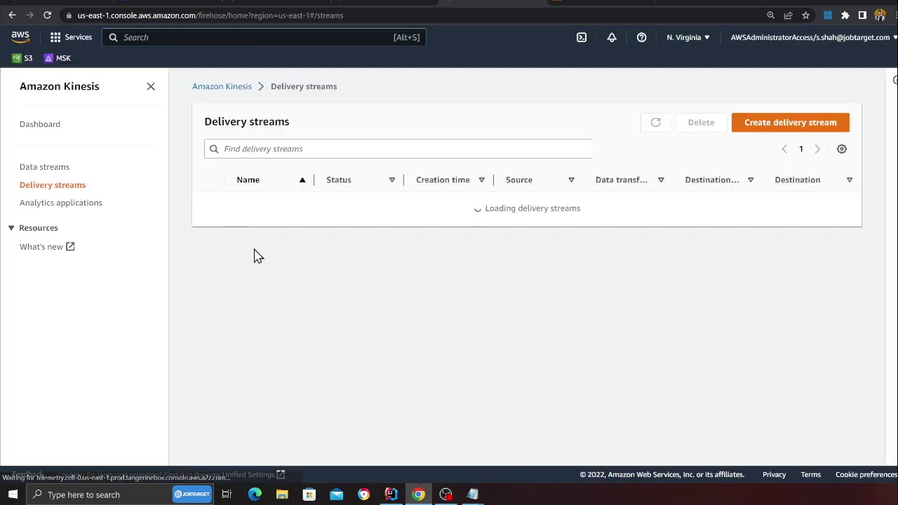
left_click(200, 31)
type("lam")
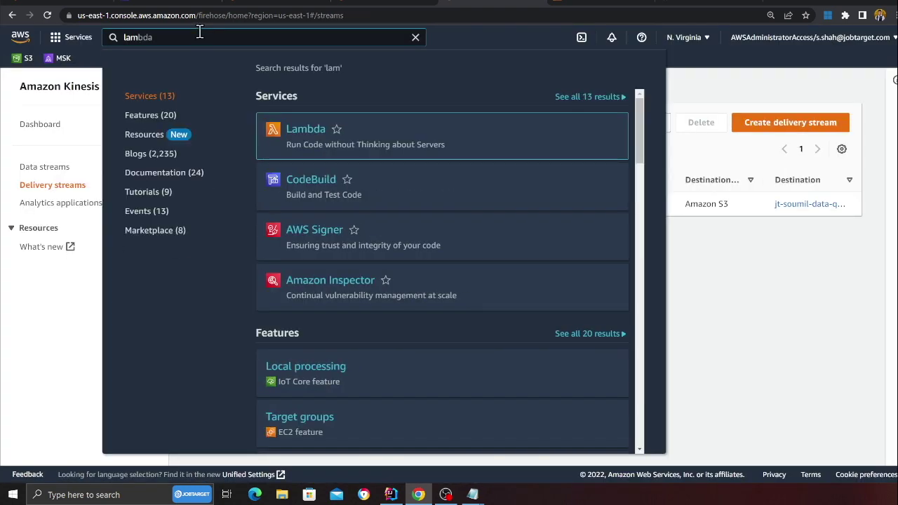
left_click(300, 135)
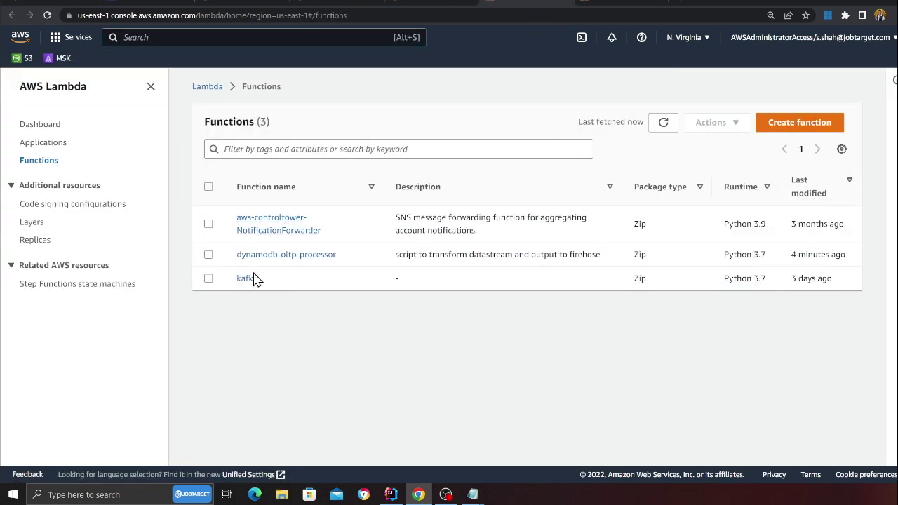
left_click(288, 259)
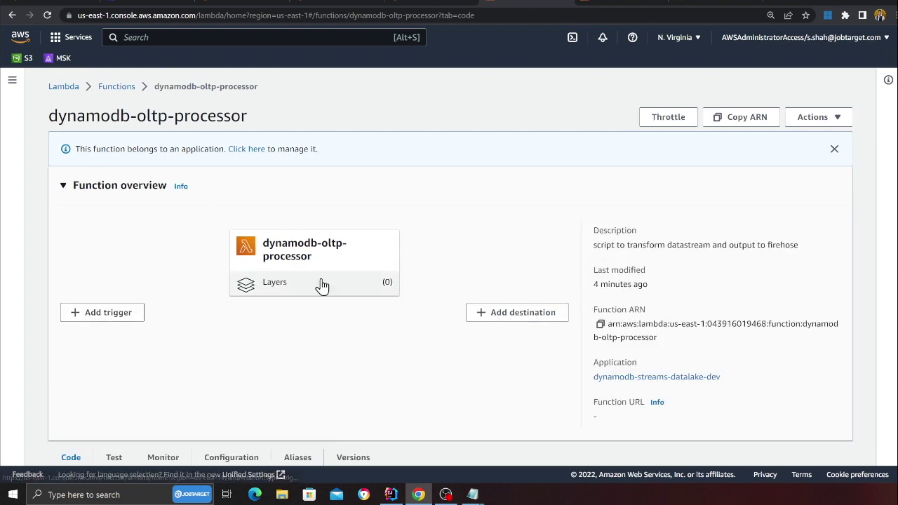
Return to the DynamoDB tables page, open the dev.oltp table and explore its items.
left_click(149, 2)
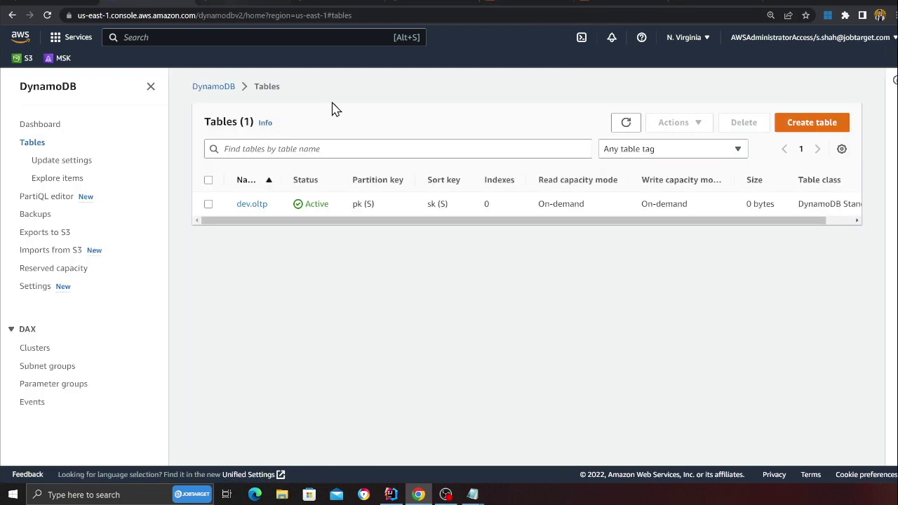
left_click(251, 214)
left_click(148, 87)
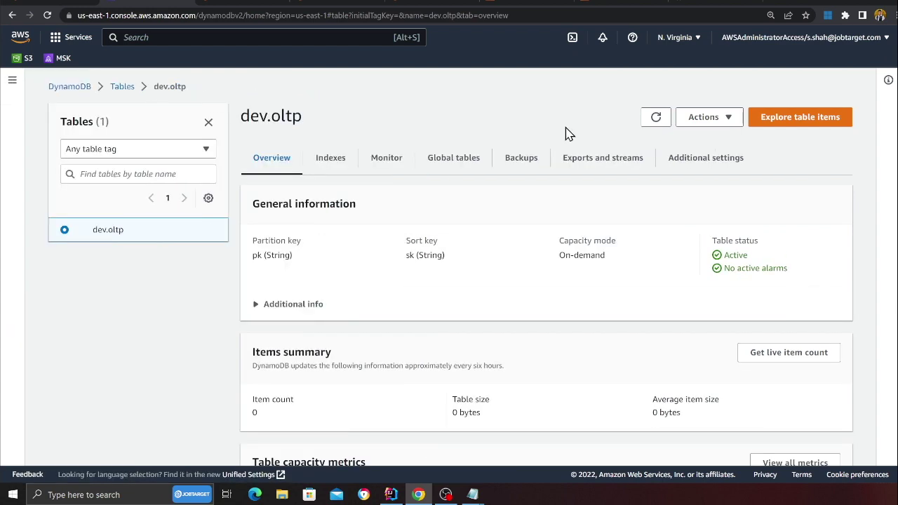
left_click(798, 120)
scroll(447, 263, "down", 2)
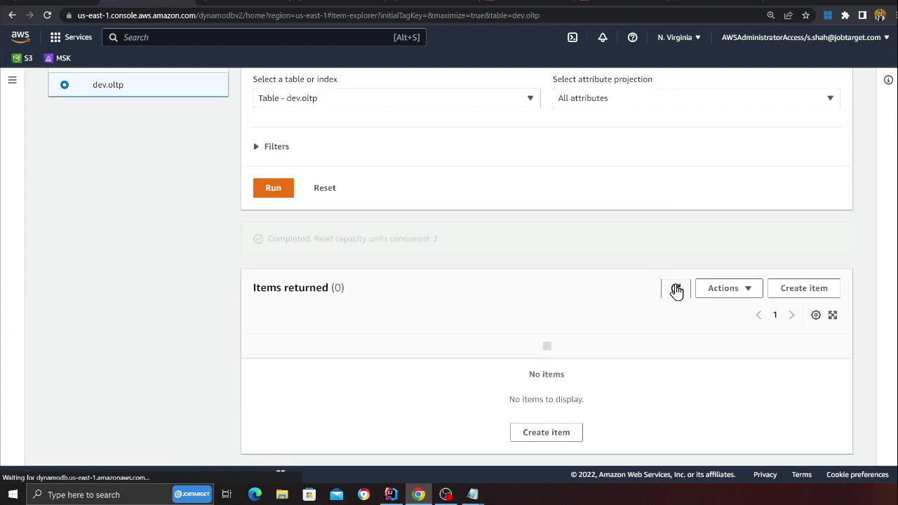
Switch to the IDE, close the .env, deploy and serverless.yml files, shrink the terminal, and open generate-fake-data.py.
key("alt+Tab")
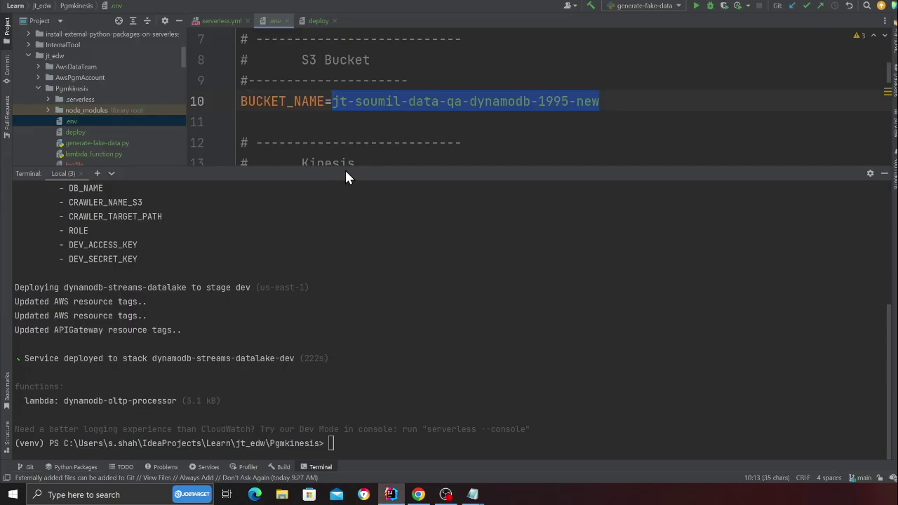
left_click(284, 20)
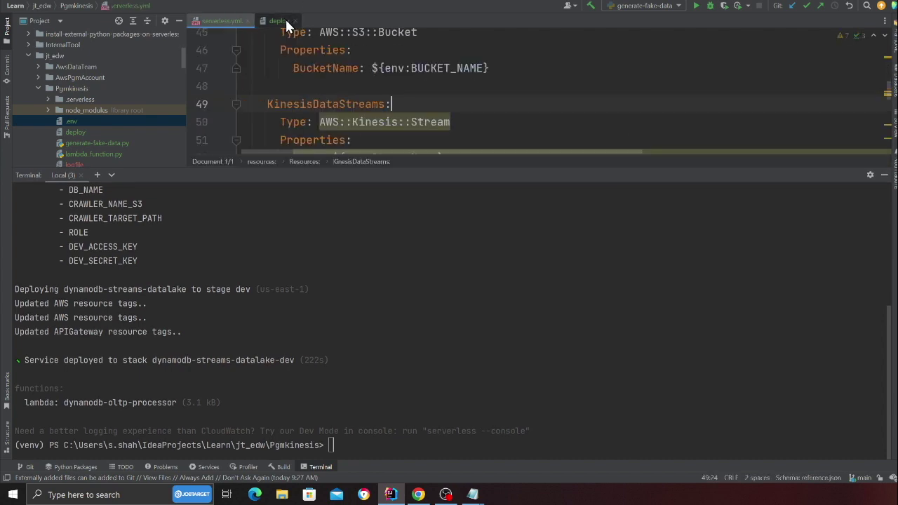
left_click(295, 20)
left_click(247, 20)
left_click_drag(328, 170, 329, 360)
double_click(68, 144)
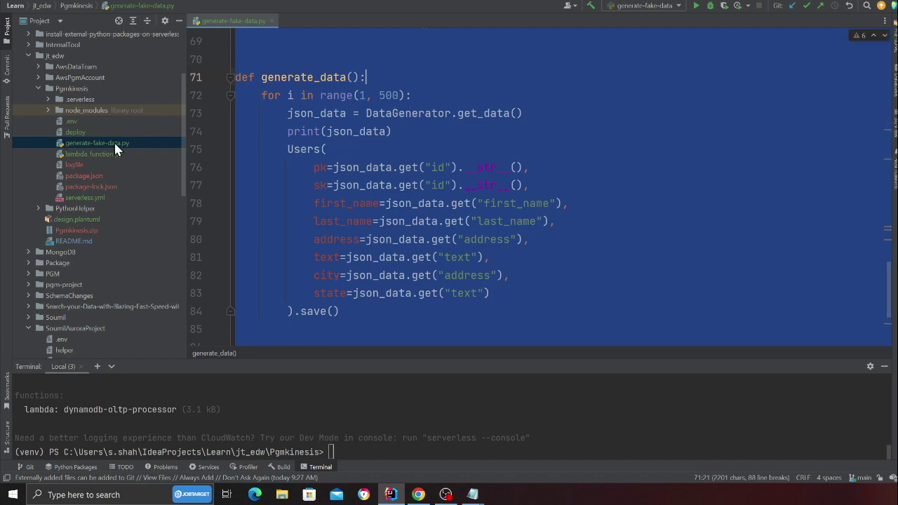
Set the upper range of the generate_data loop to 200 and run generate-fake-data.py.
left_click(413, 184)
scroll(401, 205, "down", 2)
scroll(364, 218, "up", 2)
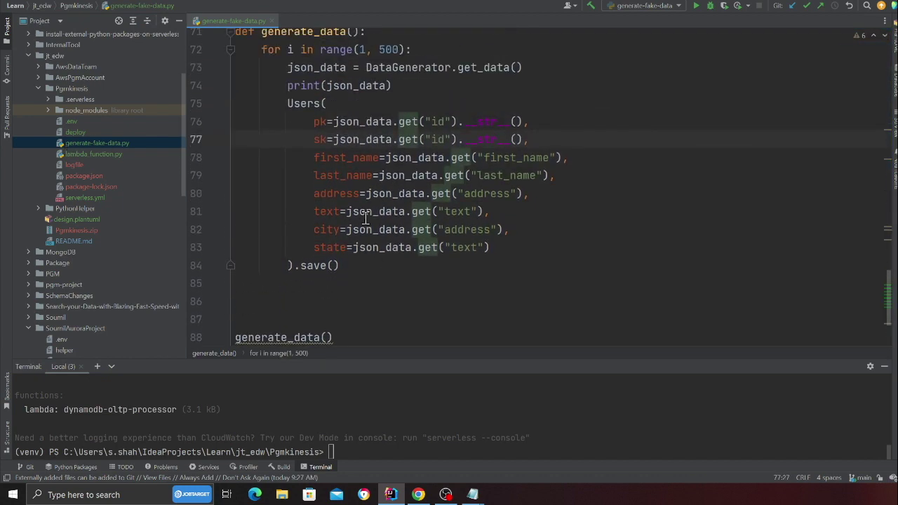
scroll(346, 103, "up", 1)
double_click(389, 103)
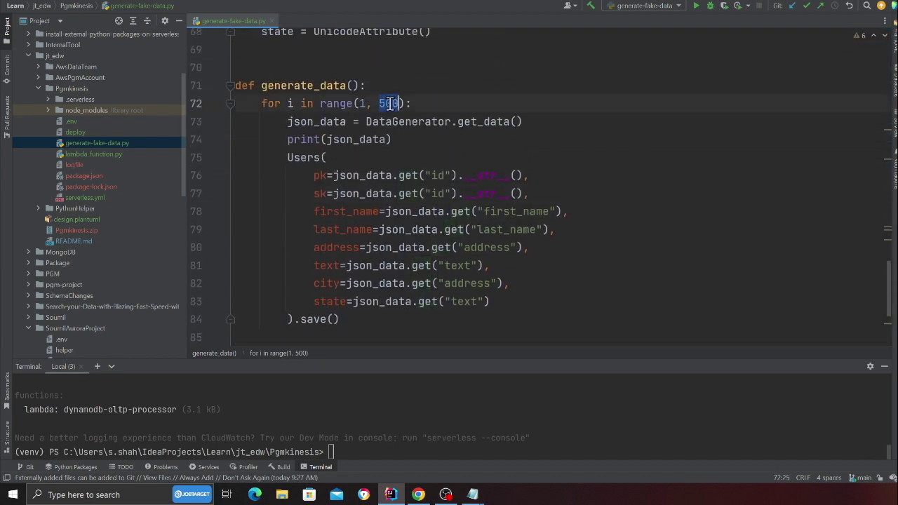
type("20")
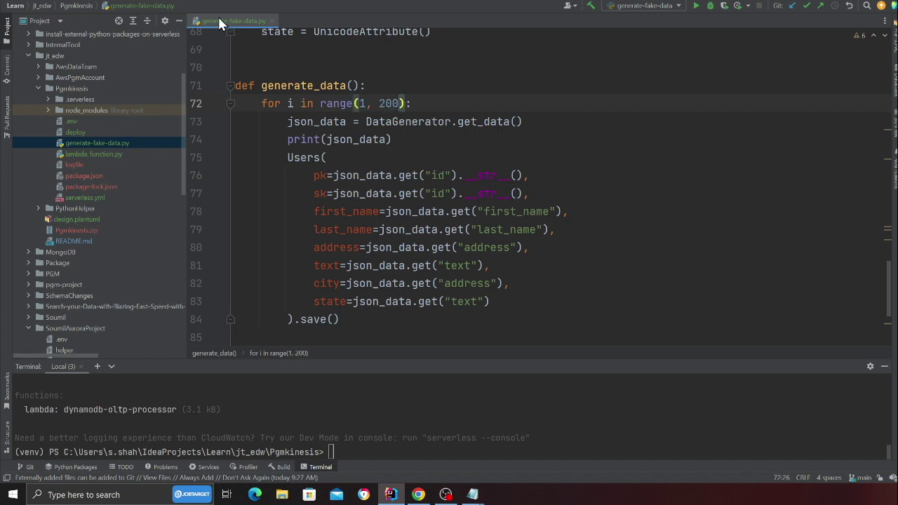
right_click(219, 21)
left_click(312, 222)
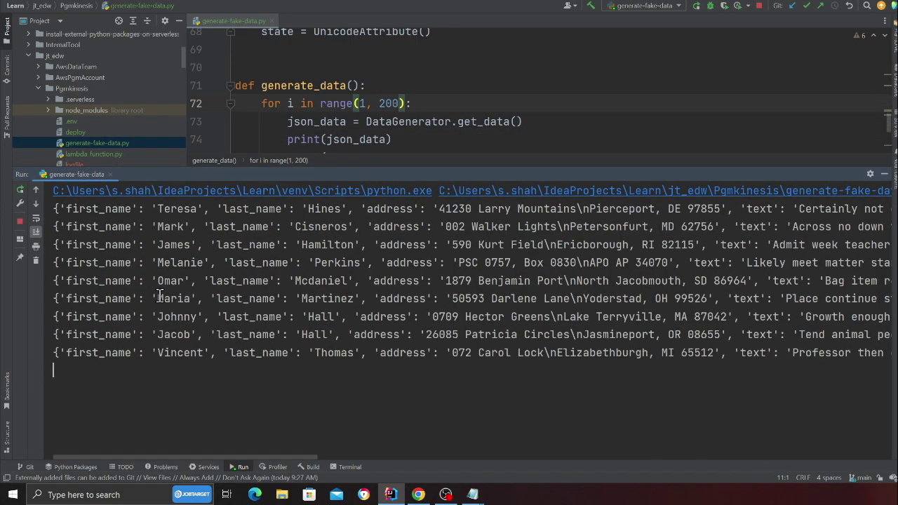
Switch to the browser and refresh the dev.oltp table's returned items to inspect the inserted records.
key("alt+Tab")
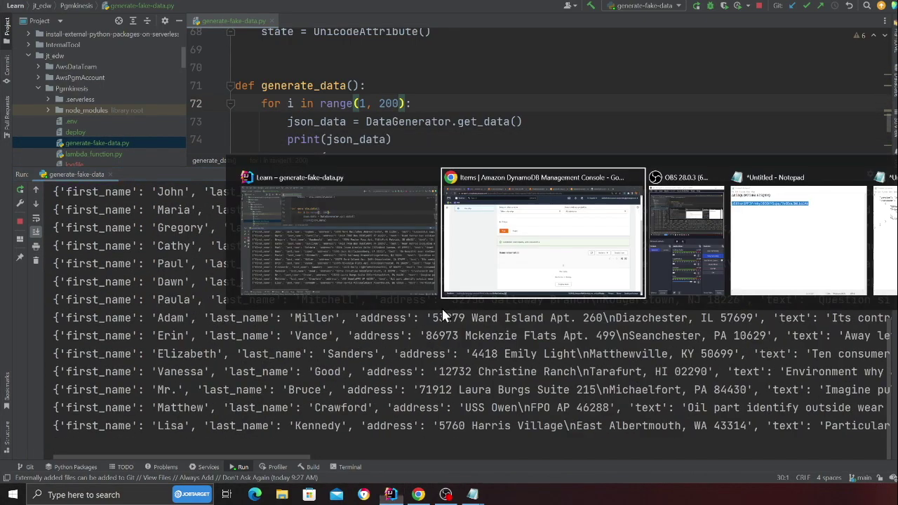
left_click(534, 266)
left_click(675, 289)
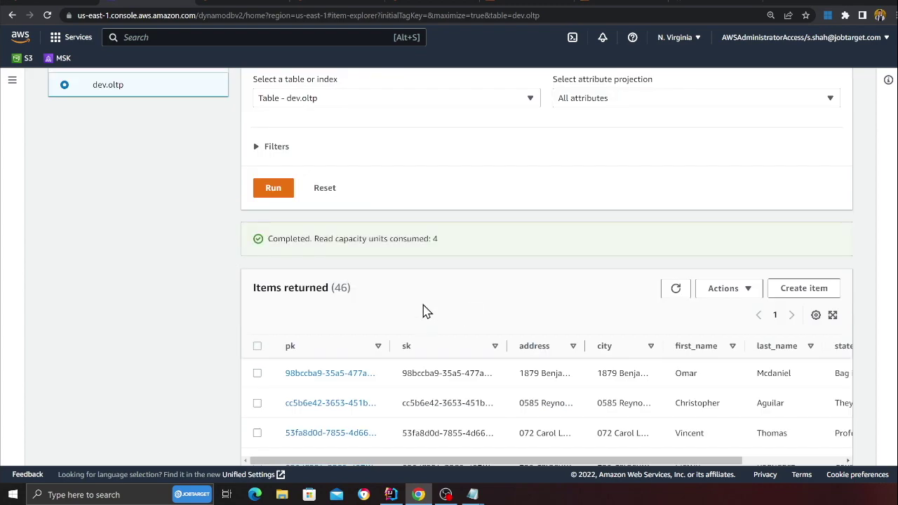
scroll(316, 377, "down", 3)
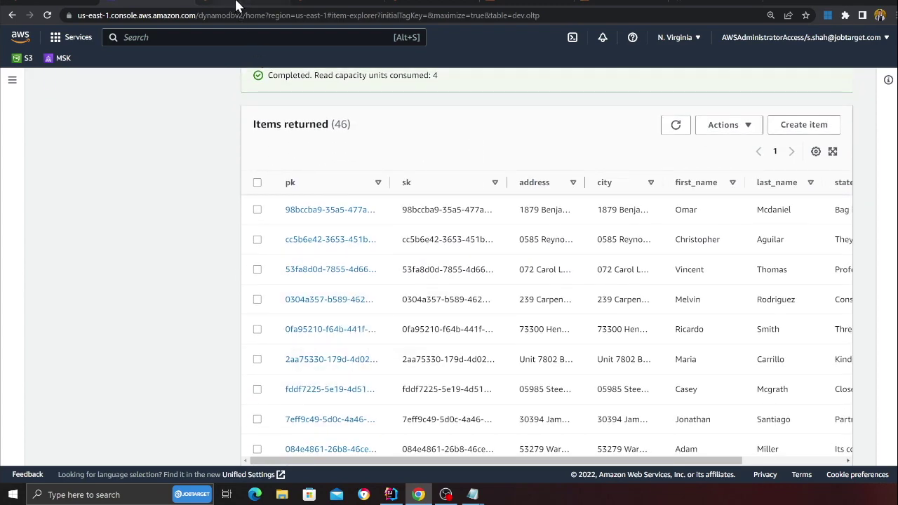
left_click(421, 3)
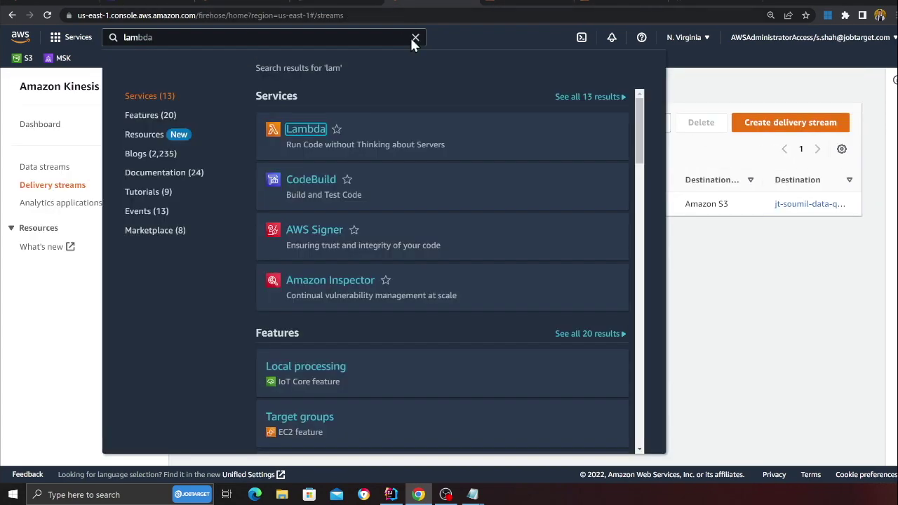
left_click(41, 169)
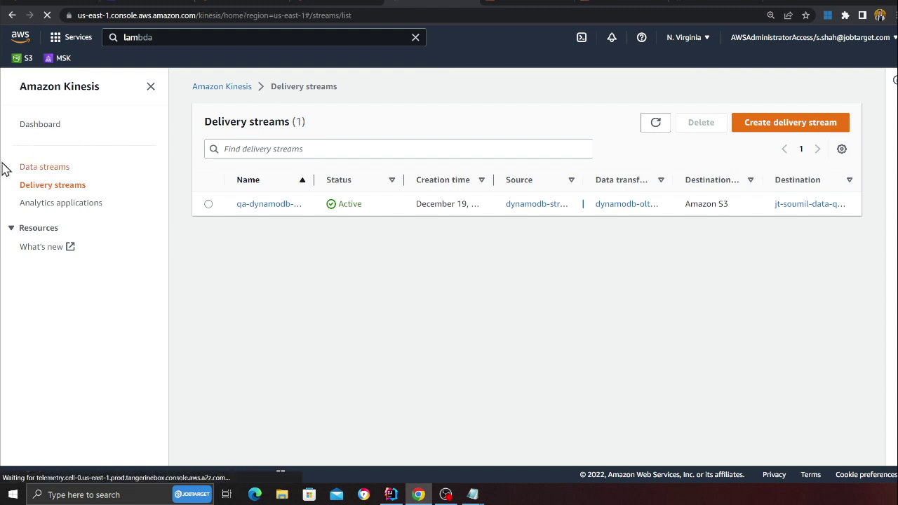
left_click(246, 314)
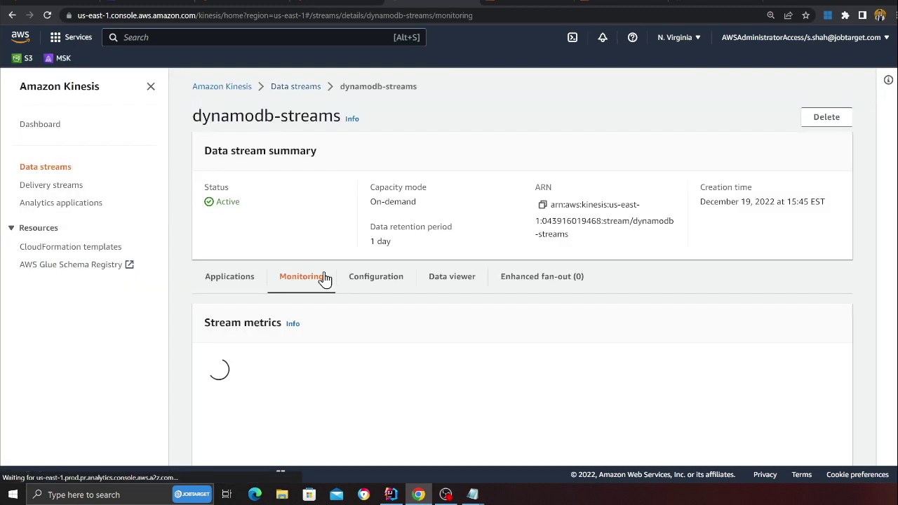
left_click(475, 284)
left_click(367, 334)
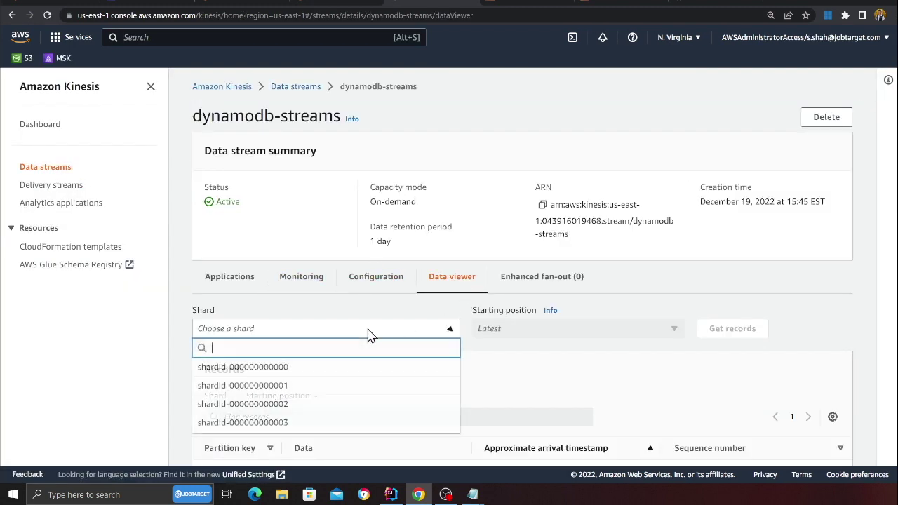
left_click(295, 385)
left_click(548, 333)
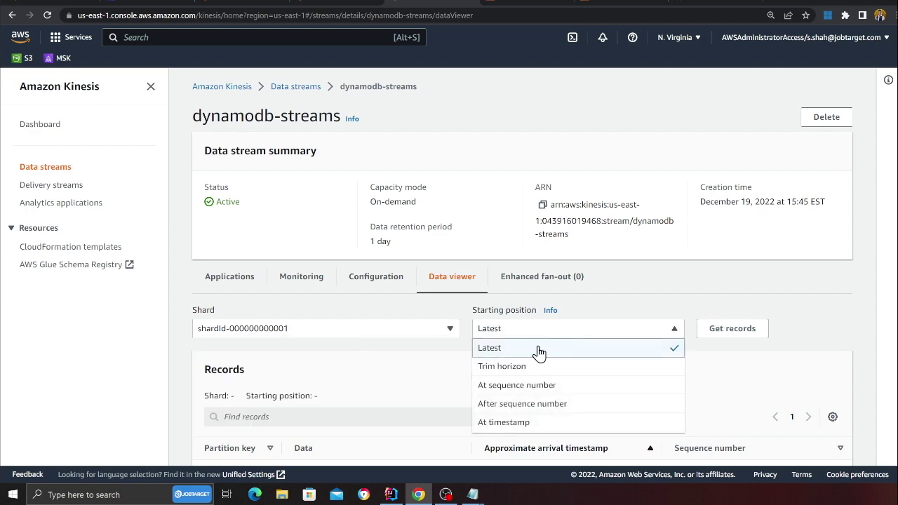
left_click(508, 371)
left_click(729, 330)
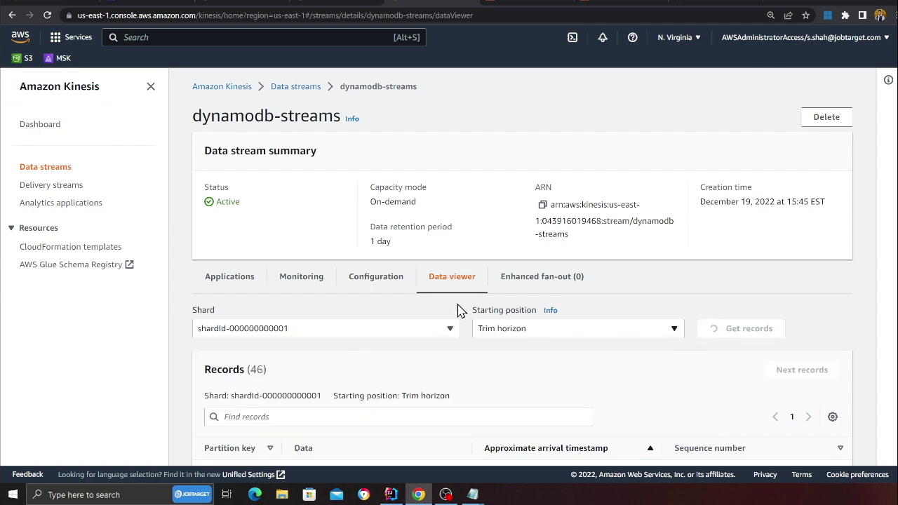
Open a retrieved record's data as JSON, examine its Keys and NewImage attributes, and close the record.
scroll(406, 292, "down", 2)
left_click(309, 363)
left_click(316, 204)
scroll(311, 252, "down", 1)
scroll(310, 259, "down", 1)
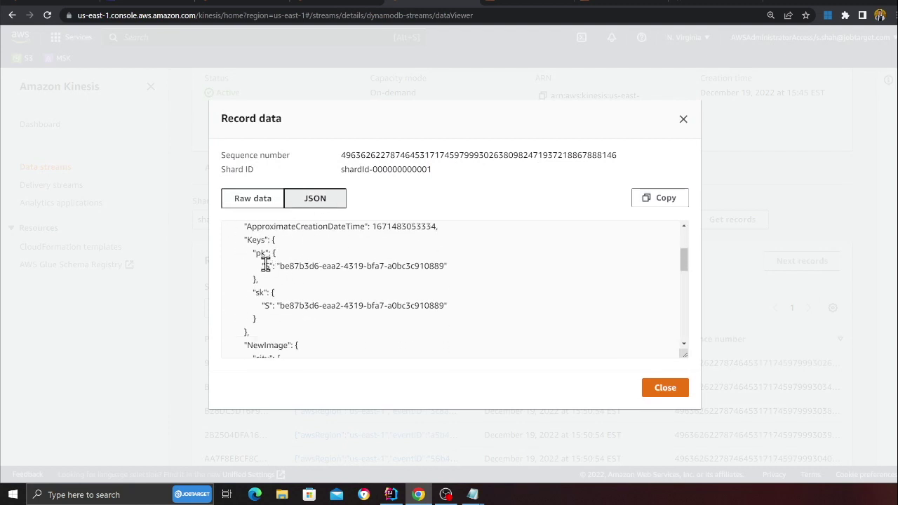
left_click_drag(245, 240, 270, 292)
scroll(248, 284, "down", 3)
scroll(303, 289, "down", 4)
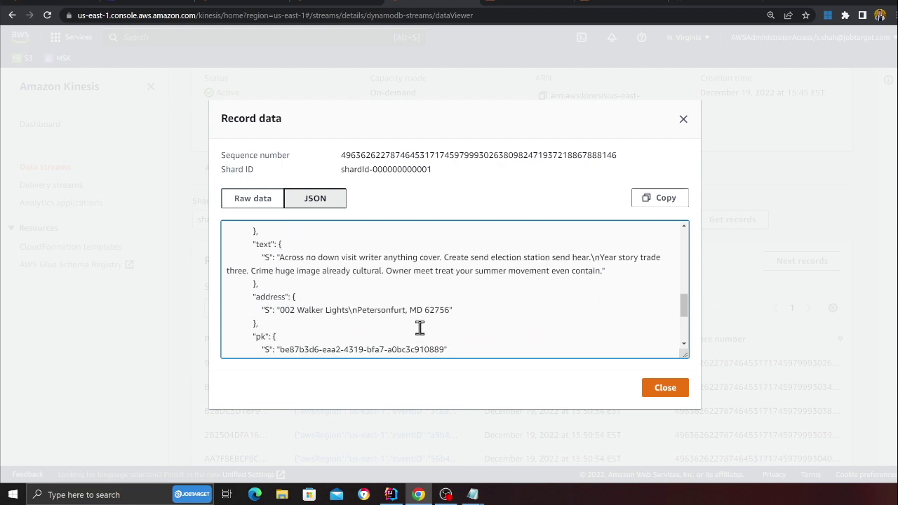
left_click(334, 53)
Check the delivery streams list, open the dynamodb-oltp-processor function's CloudWatch logs and refresh its log streams.
left_click(70, 200)
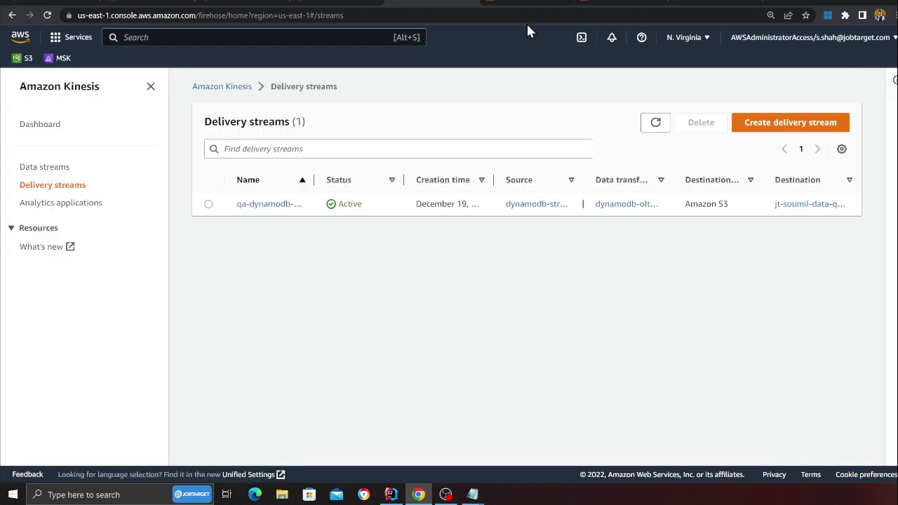
left_click(526, 3)
scroll(201, 387, "down", 2)
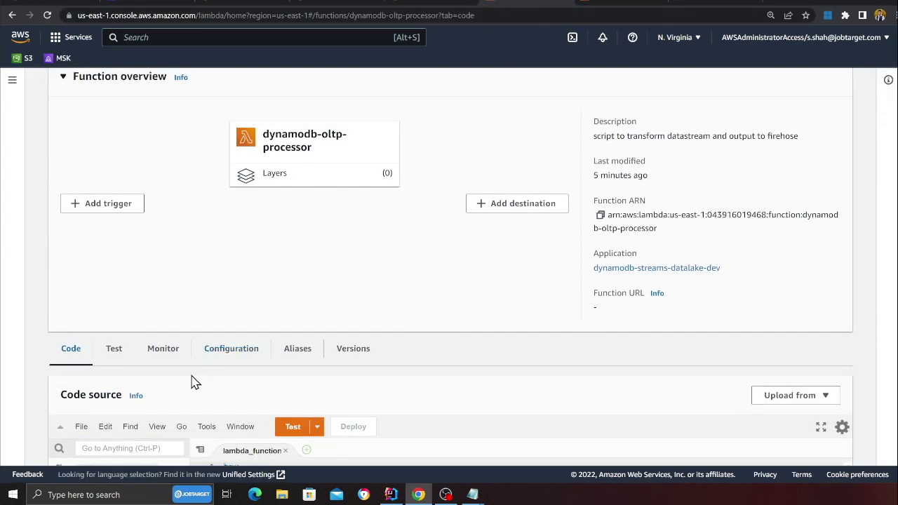
left_click(230, 354)
left_click(173, 355)
scroll(280, 302, "down", 2)
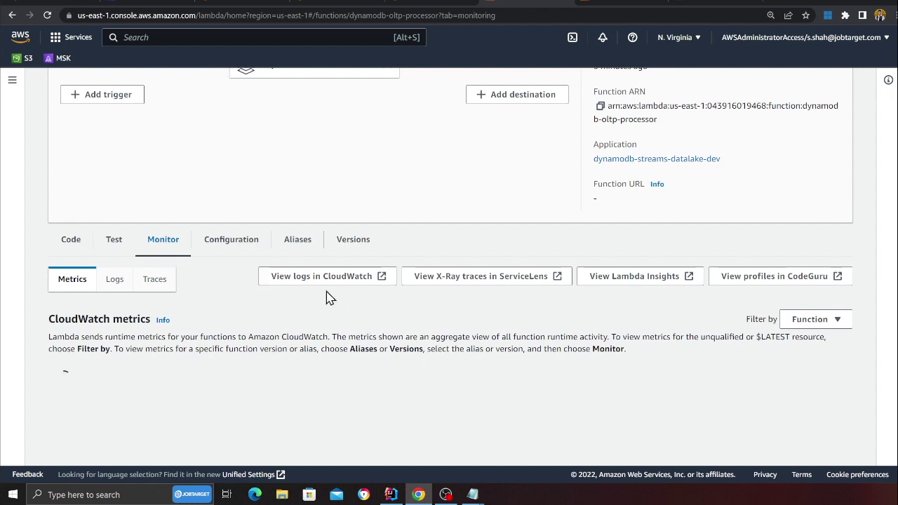
left_click(310, 277)
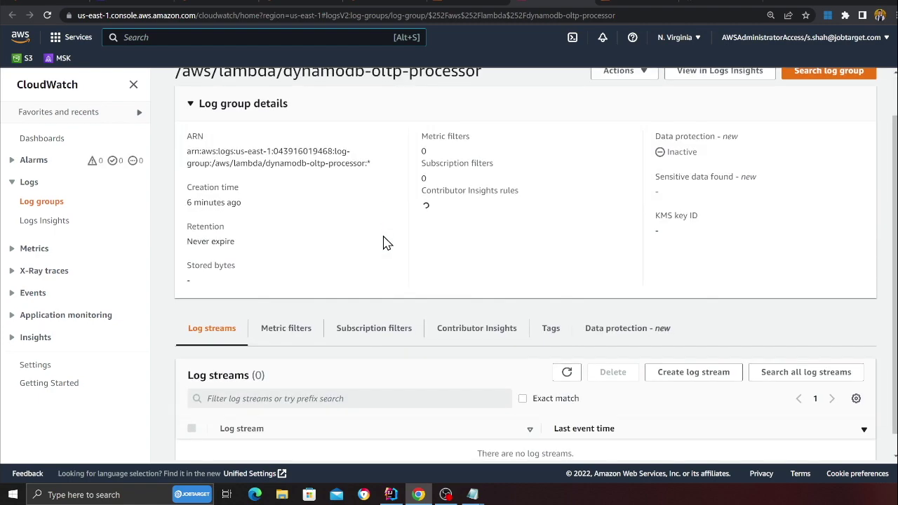
scroll(372, 274, "down", 1)
left_click(568, 352)
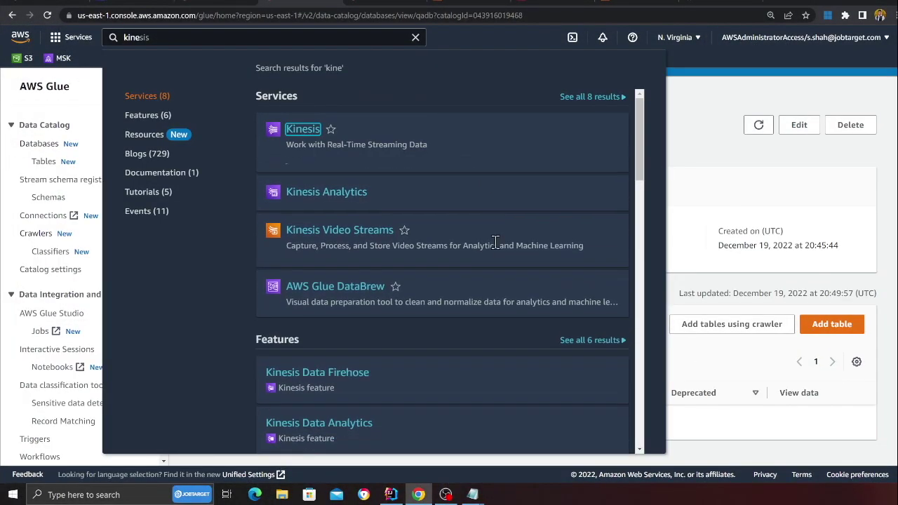
Check the generate-fake-data.py run output in the IDE and return to the AWS console in the browser.
key("alt+Tab")
left_click(615, 257)
key("alt+Tab")
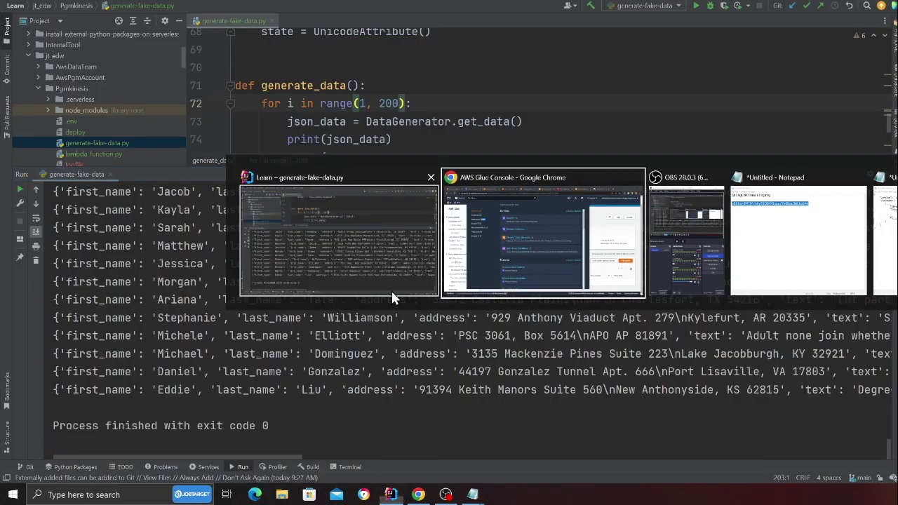
left_click(708, 103)
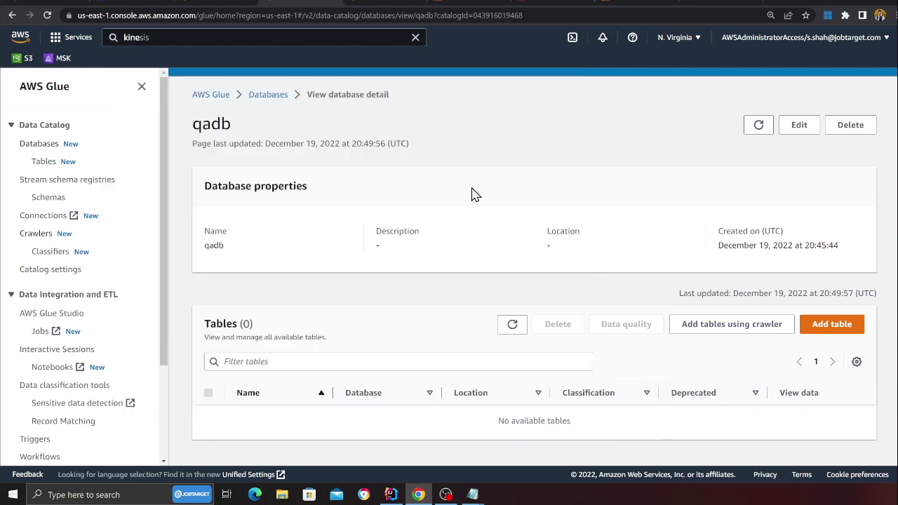
Reopen the dynamodb-streams data stream in Kinesis and view its monitoring metrics.
left_click(381, 3)
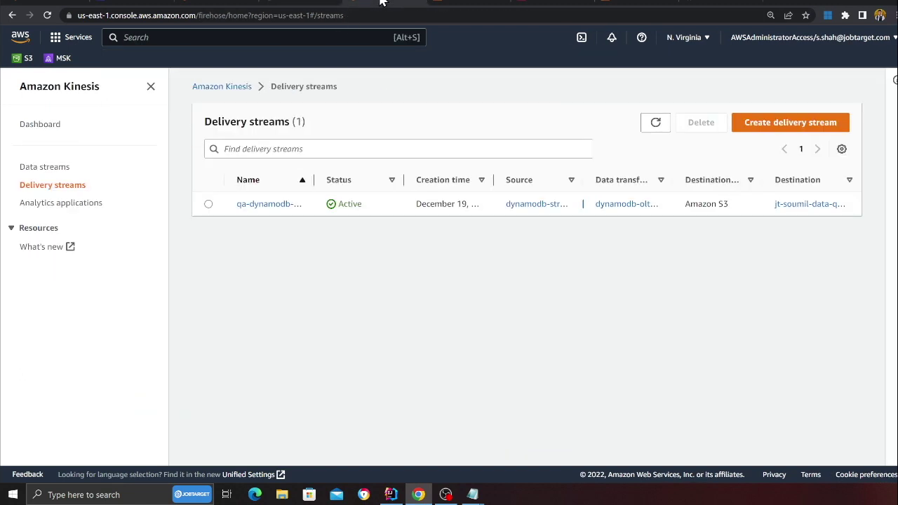
left_click(42, 168)
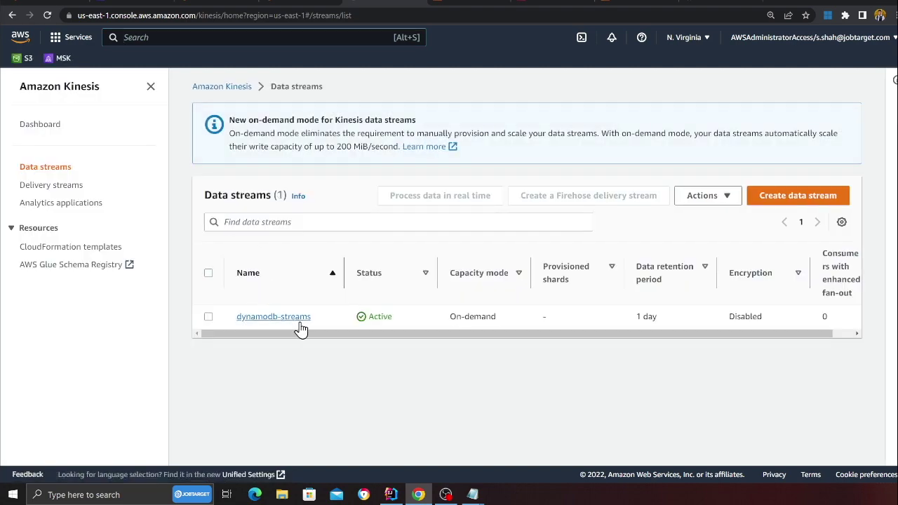
left_click(281, 319)
scroll(308, 283, "down", 3)
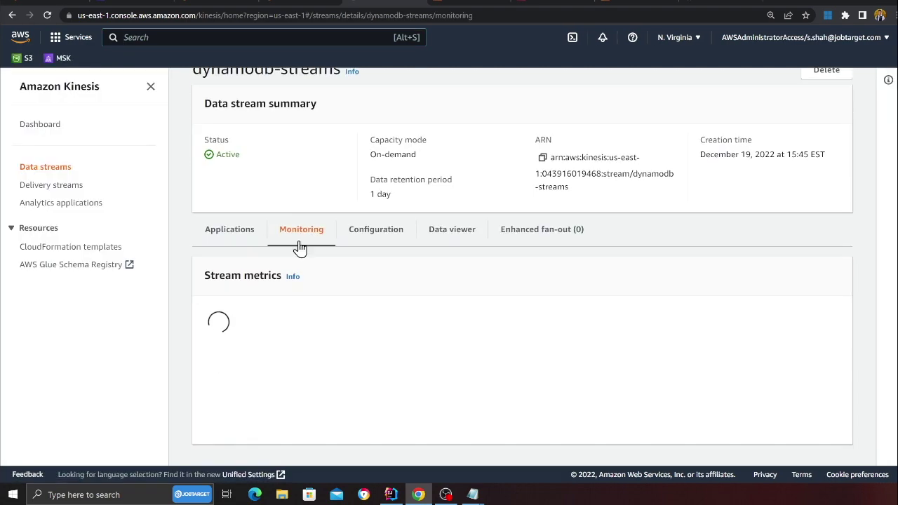
Refresh the dynamodb-streams stream metrics and limit them to the last 1 hour.
left_click(694, 209)
left_click(481, 209)
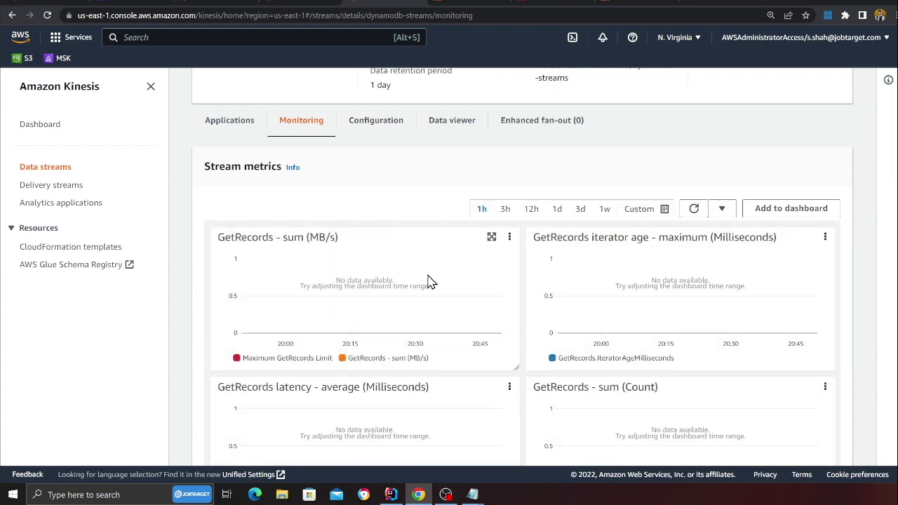
scroll(421, 287, "down", 1)
scroll(427, 293, "up", 3)
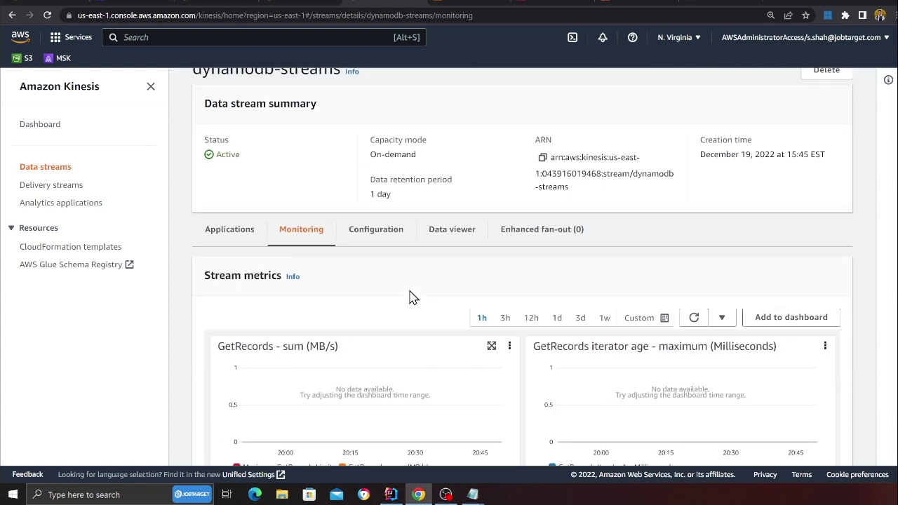
Open the qa-dynamodb-oltp-s3 delivery stream, view its monitoring metrics and collapse the Amazon Kinesis navigation pane.
left_click(43, 188)
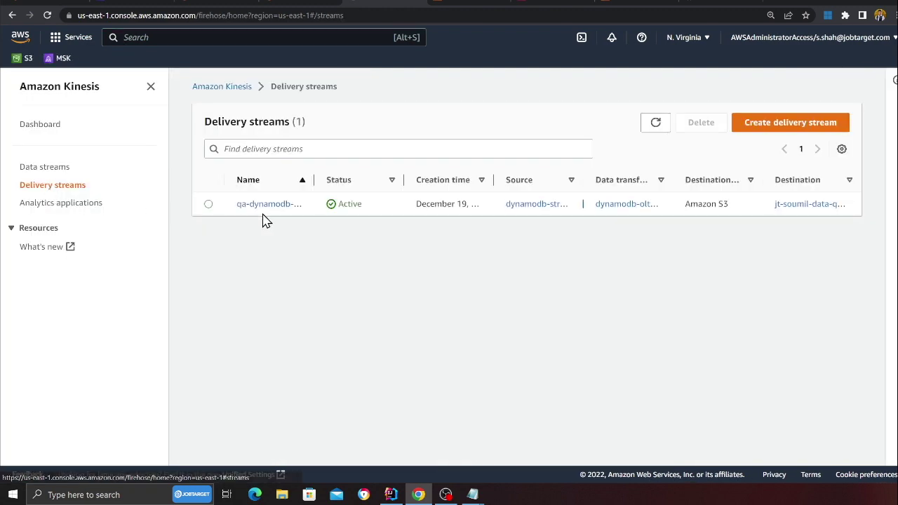
left_click(263, 204)
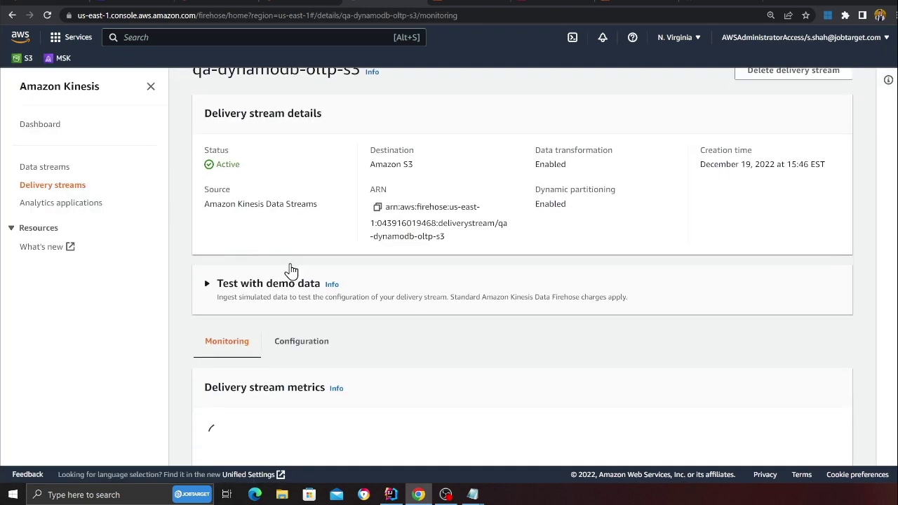
scroll(310, 392, "down", 2)
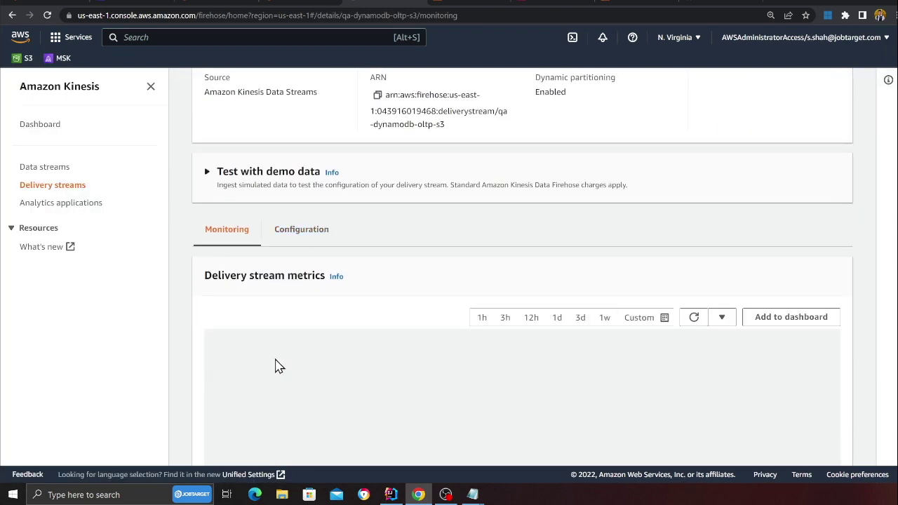
scroll(294, 344, "down", 2)
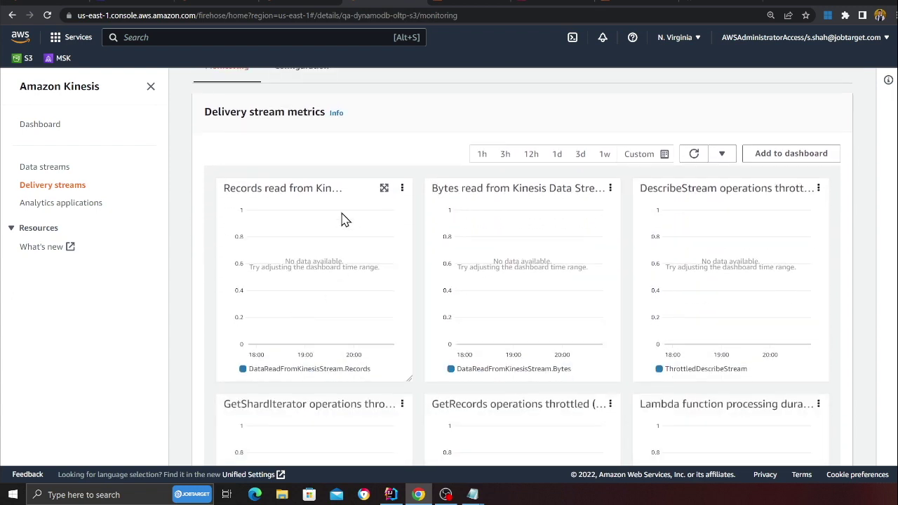
left_click(150, 87)
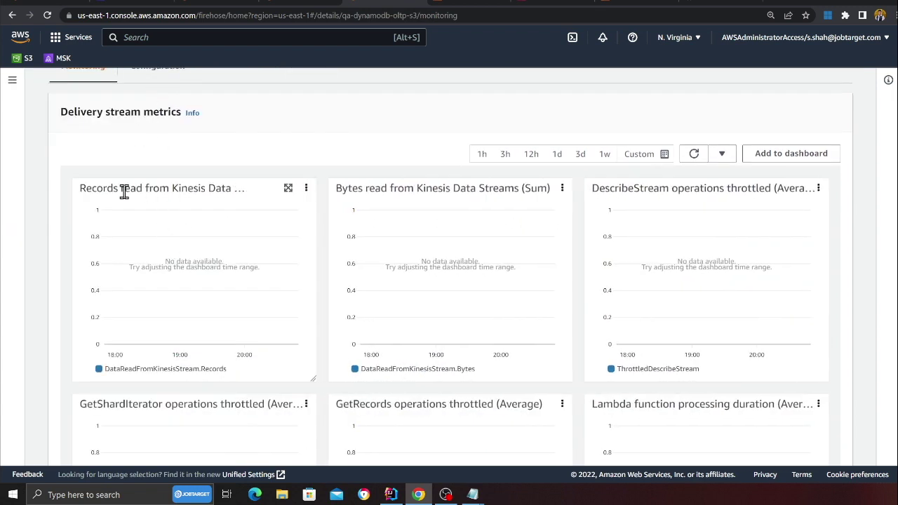
left_click_drag(256, 195, 276, 198)
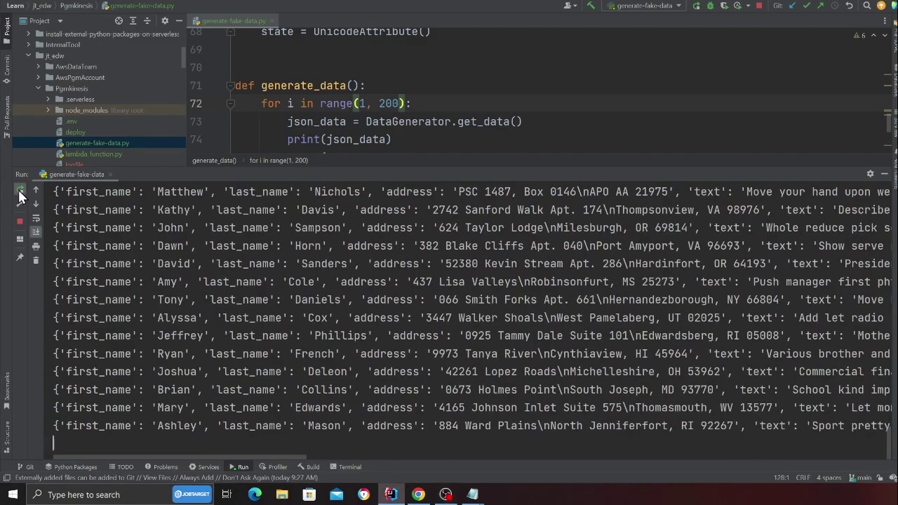
Rerun generate-fake-data.py in the IDE and refresh the returned items of the dev.oltp table in the browser's DynamoDB item explorer.
left_click(19, 190)
key("alt+Tab")
left_click(133, 4)
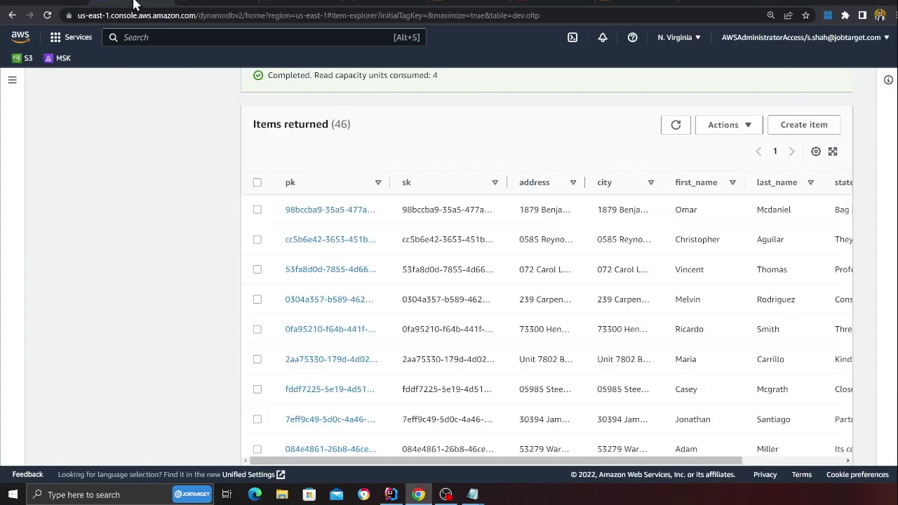
scroll(647, 315, "up", 3)
left_click(675, 288)
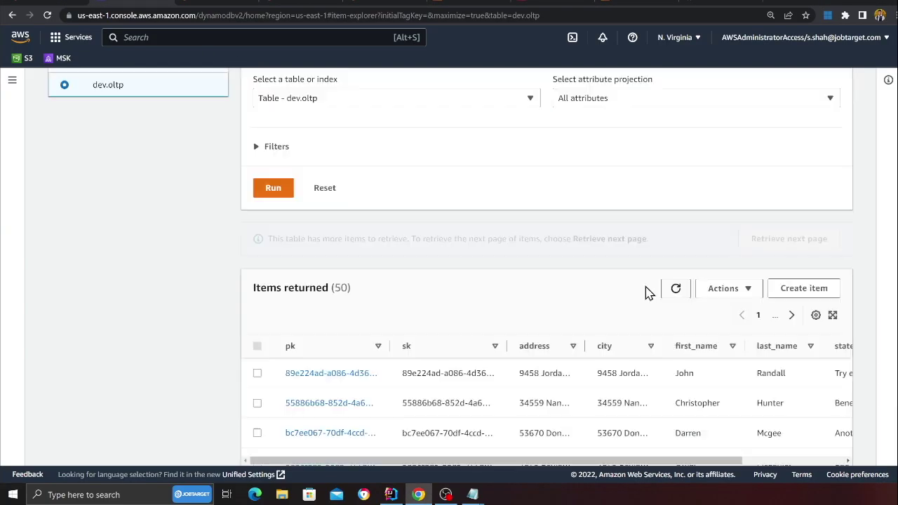
scroll(521, 280, "down", 5)
Check the script's run output in the IDE and the objects in the jt-soumil-data-qa-dynamodb-1995-new S3 bucket in the browser.
key("alt+Tab")
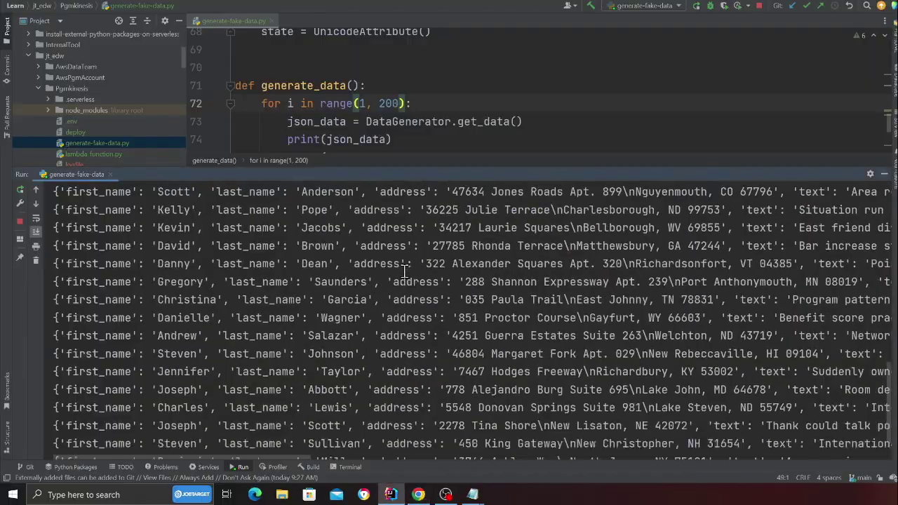
key("alt+Tab")
left_click(218, 2)
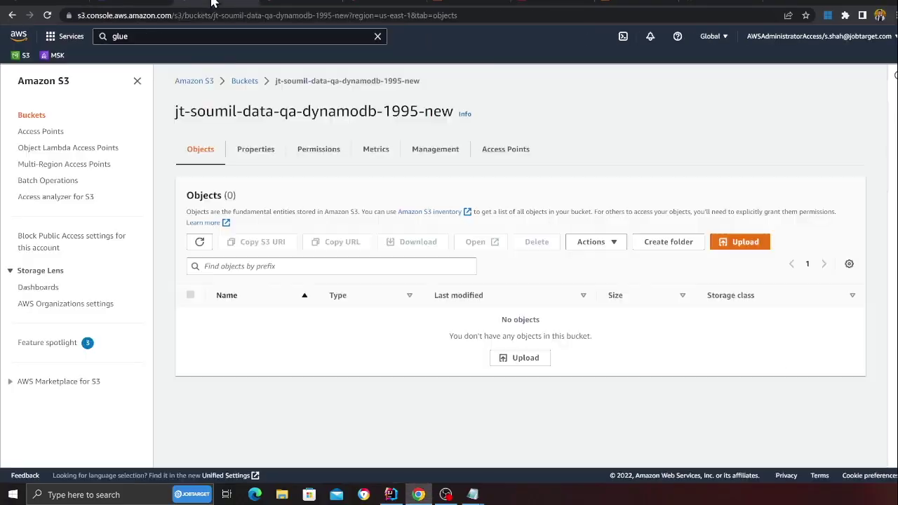
left_click(298, 4)
Return to the Kinesis console and examine the monitoring metrics of the dynamodb-streams data stream.
left_click(375, 5)
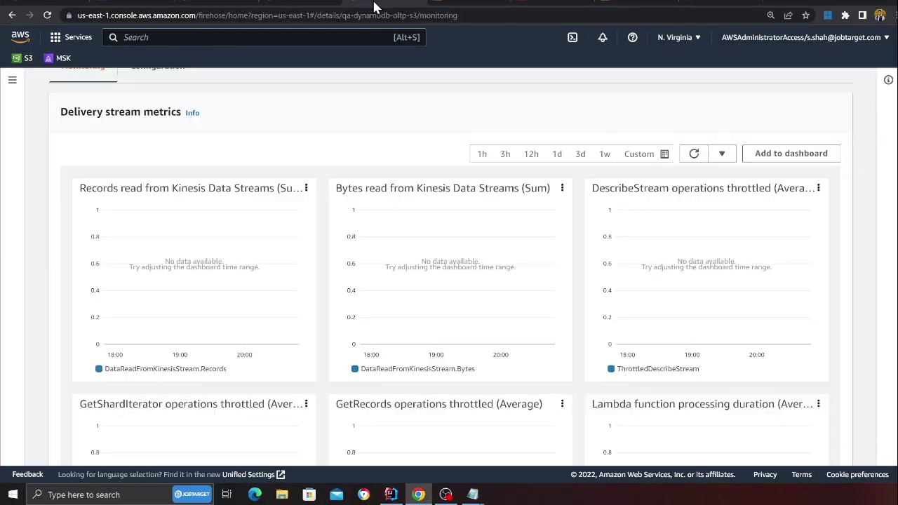
scroll(230, 187, "up", 5)
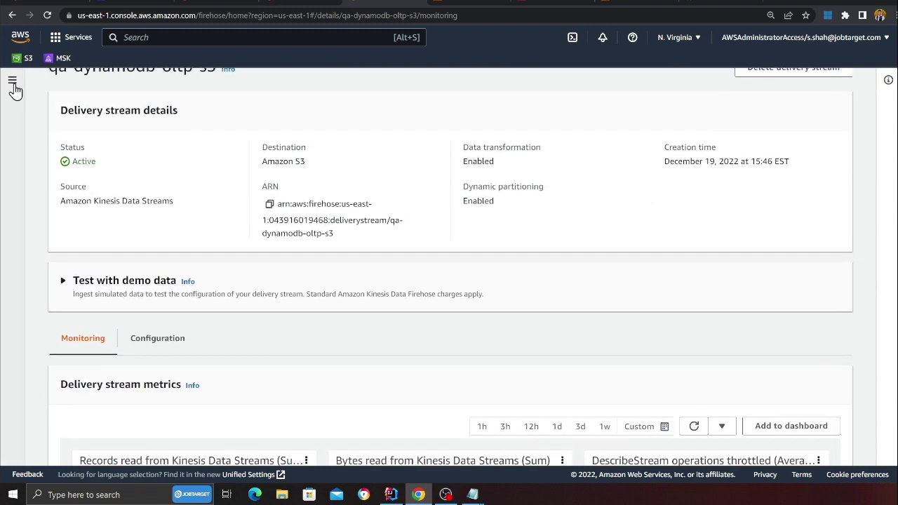
left_click(12, 80)
left_click(42, 126)
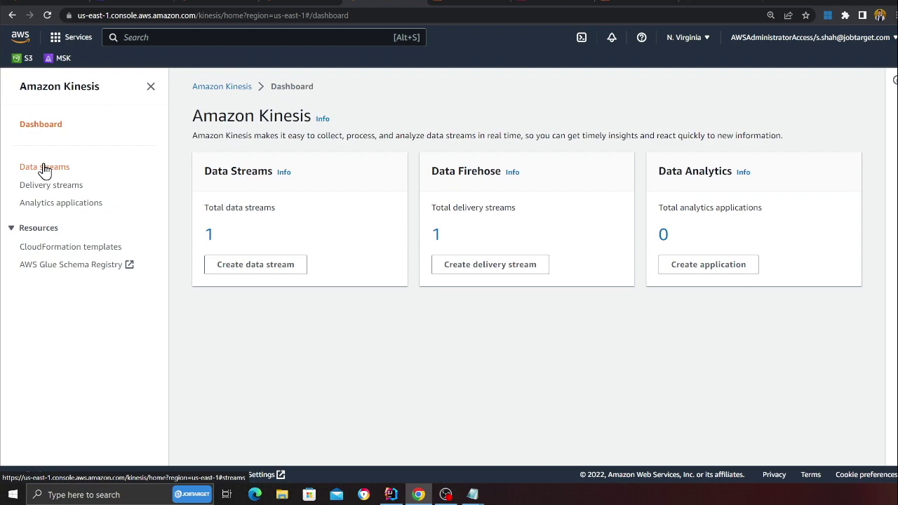
left_click(43, 168)
left_click(260, 317)
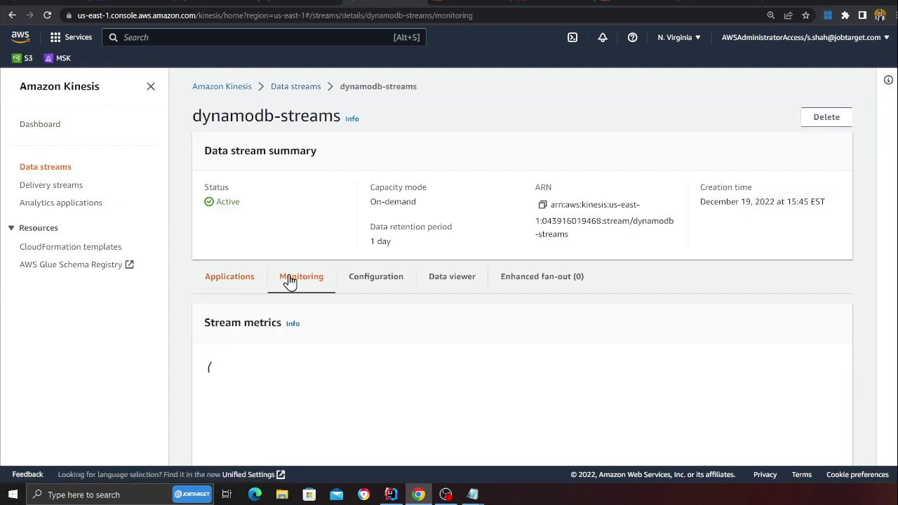
scroll(316, 310, "down", 1)
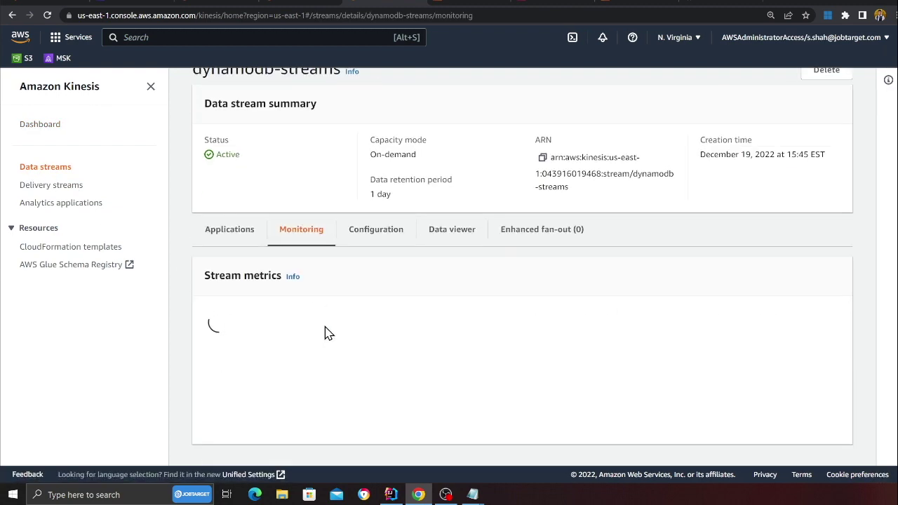
scroll(324, 329, "down", 2)
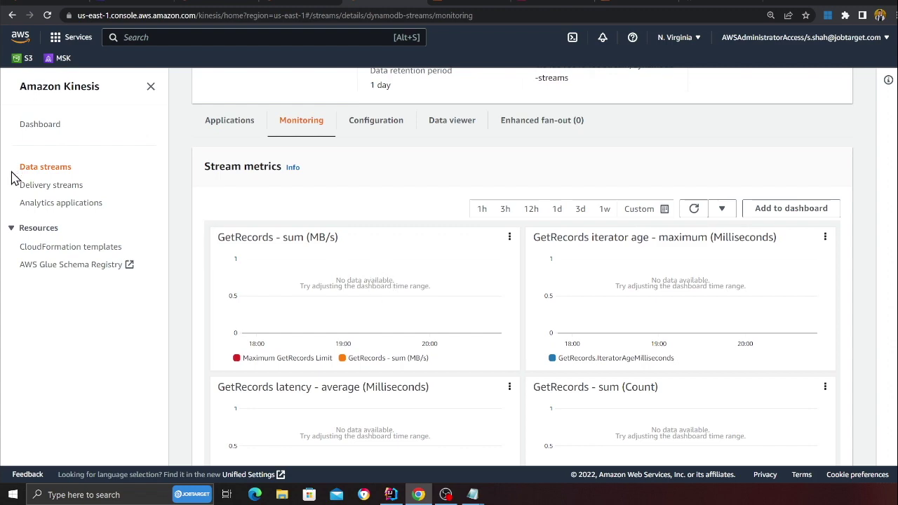
Reopen the qa-dynamodb-oltp-s3 delivery stream, refresh its metrics and reset the page zoom to 100%.
left_click(28, 187)
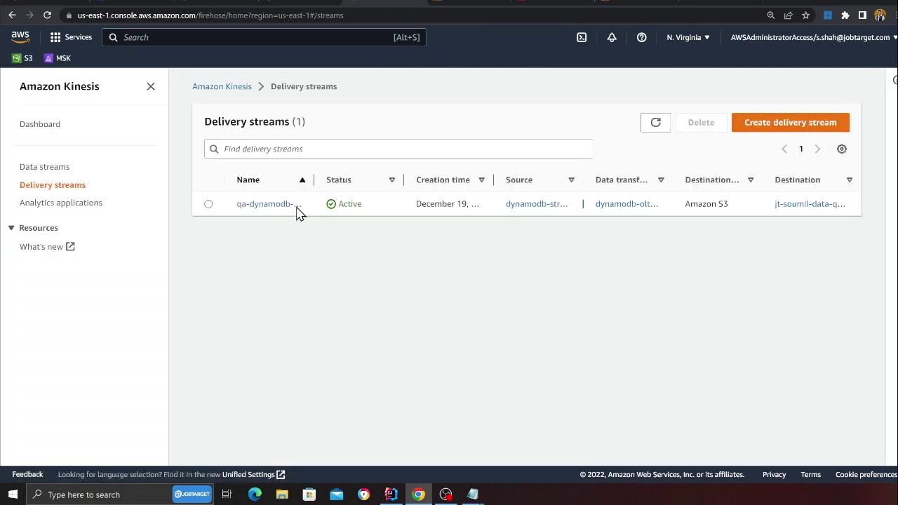
left_click(270, 205)
scroll(424, 316, "down", 2)
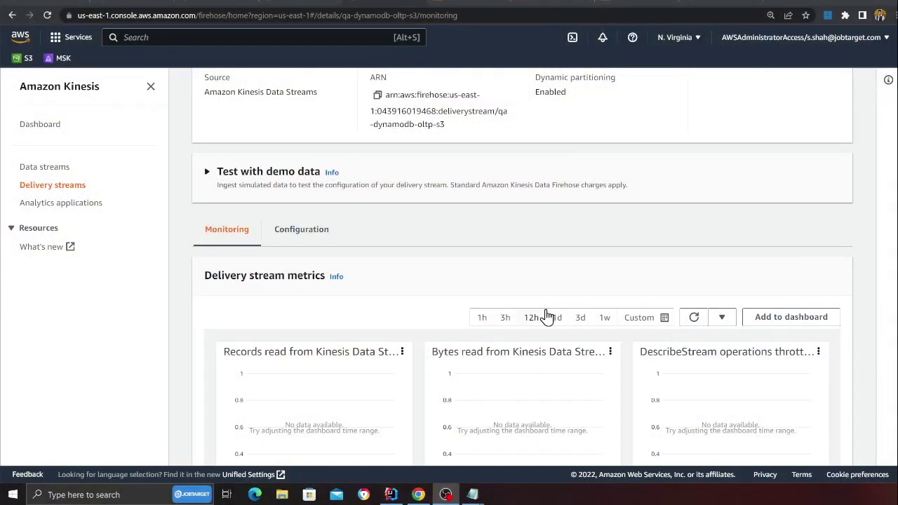
left_click(692, 317)
scroll(643, 245, "down", 3)
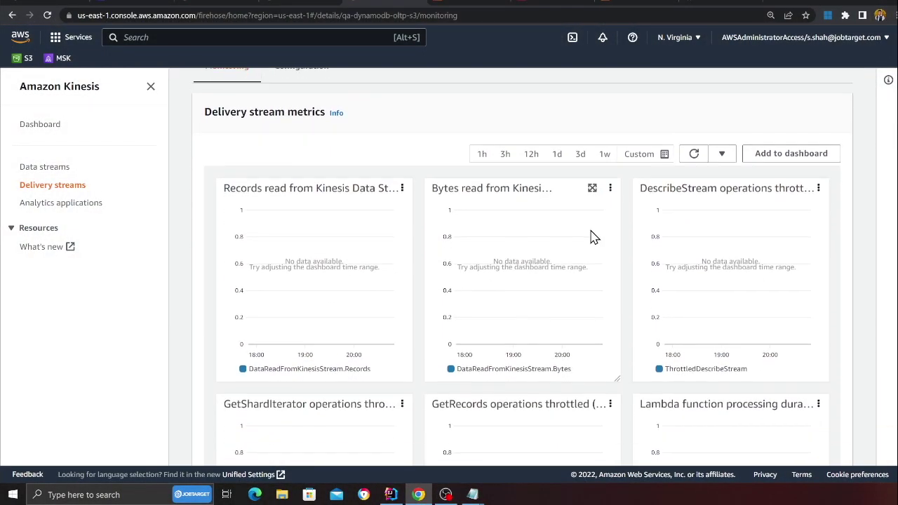
key("ctrl+minus")
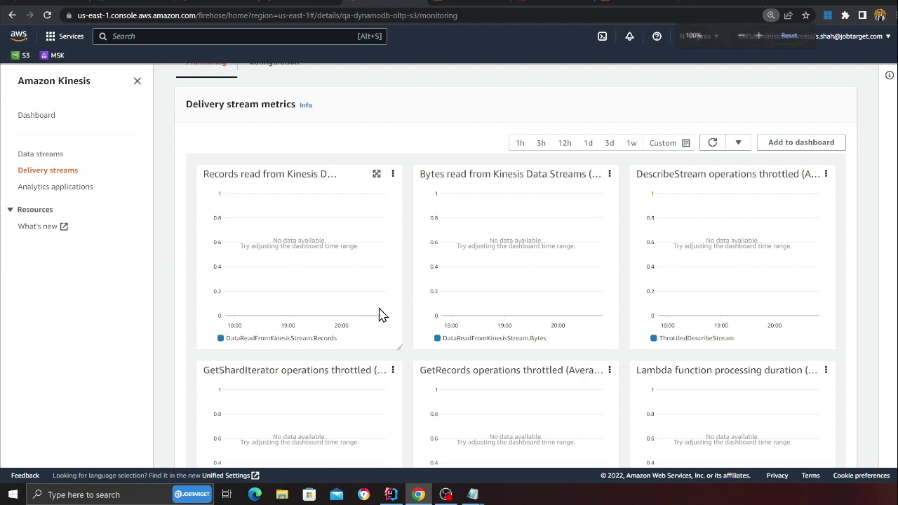
left_click(712, 143)
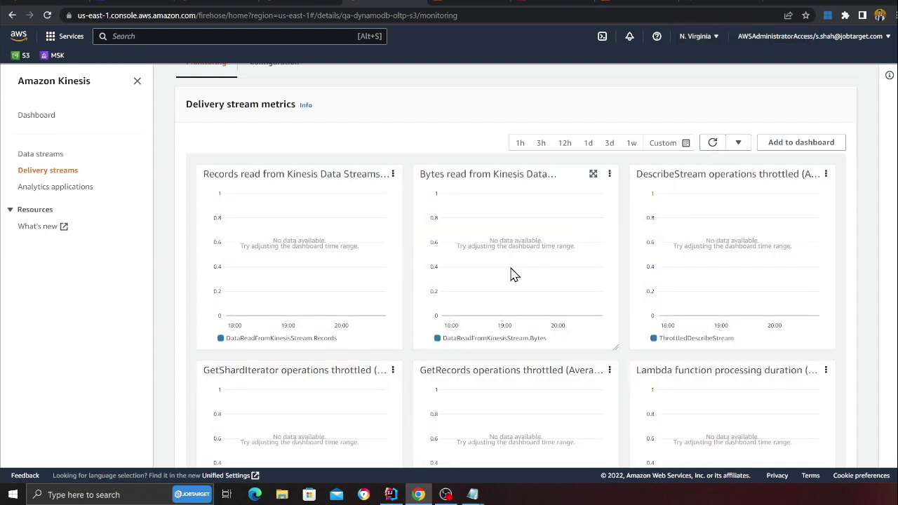
Rerun generate-fake-data.py in the IDE and reopen the dynamodb-streams data stream's monitoring in the browser.
key("alt+Tab")
left_click(19, 189)
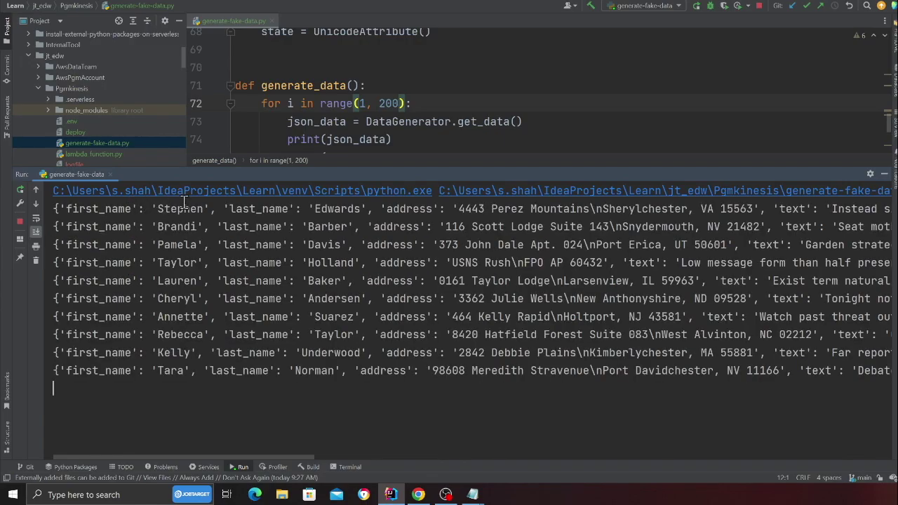
key("alt+Tab")
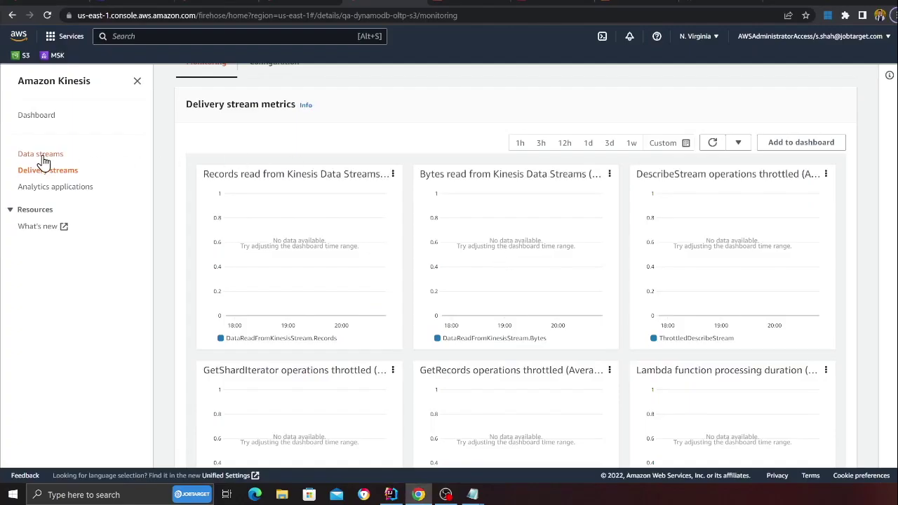
left_click(42, 158)
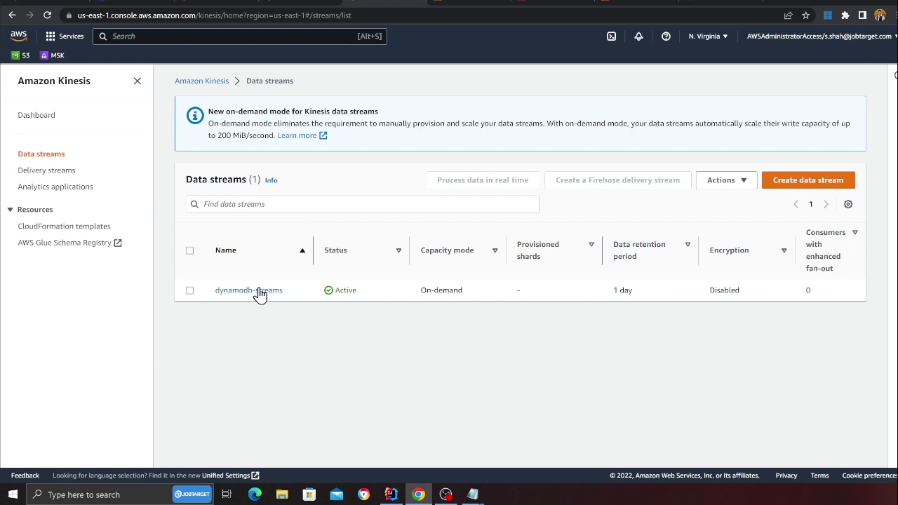
left_click(259, 292)
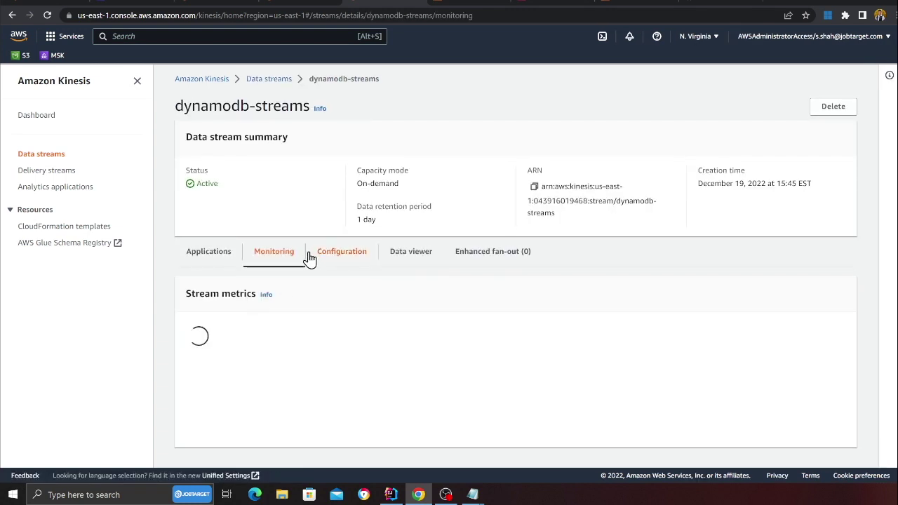
Restart the generate-fake-data.py run in the IDE once more and refresh the dynamodb-streams stream metrics in the browser.
key("alt+Tab")
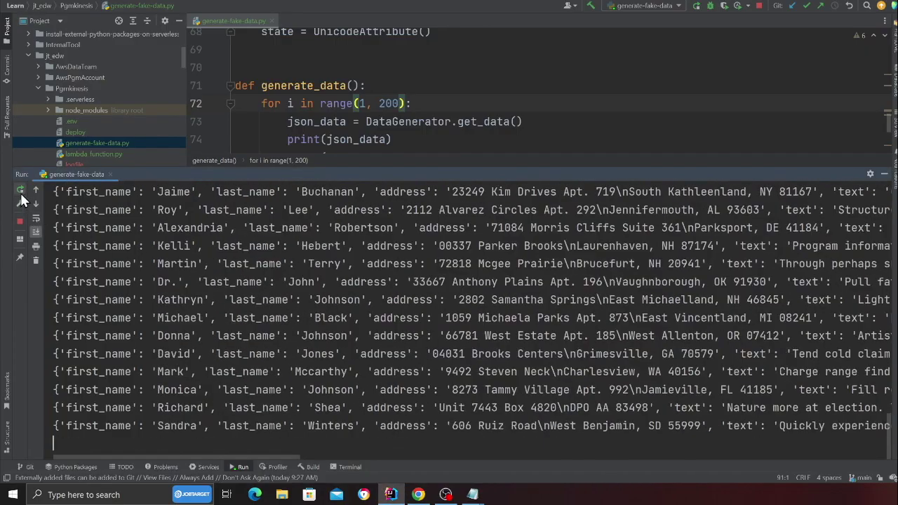
left_click(23, 188)
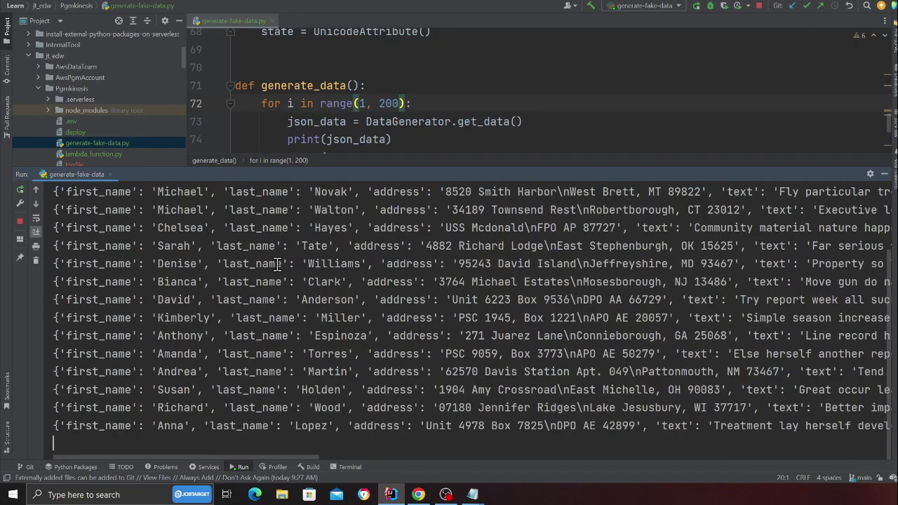
key("alt+Tab")
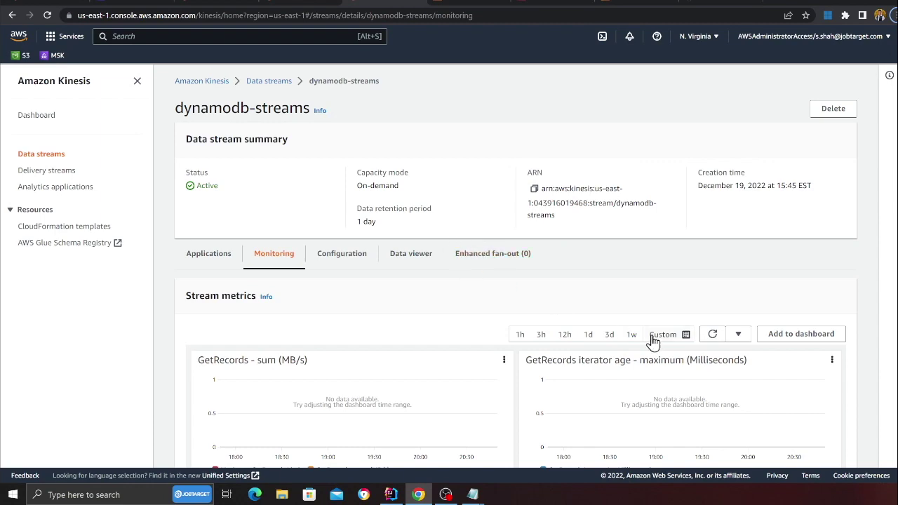
left_click(714, 334)
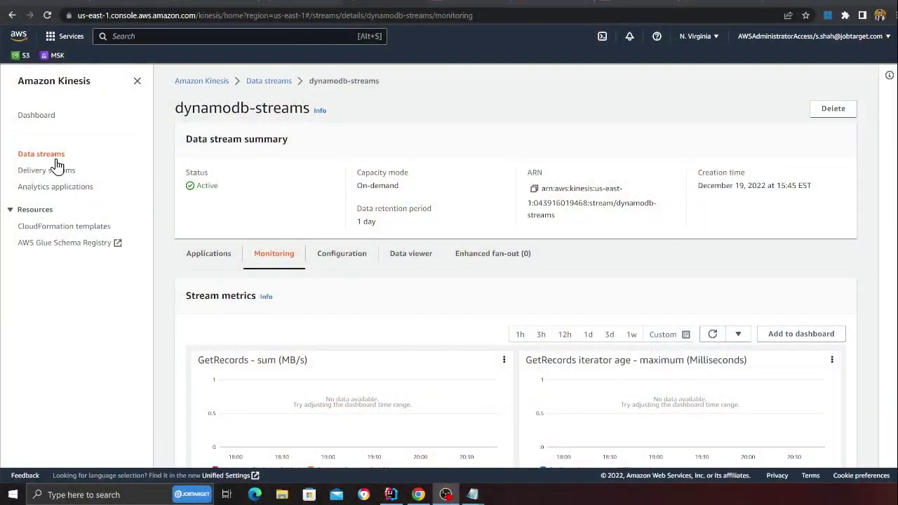
Open the qa-dynamodb-oltp-s3 delivery stream again and load its delivery stream metrics.
left_click(43, 171)
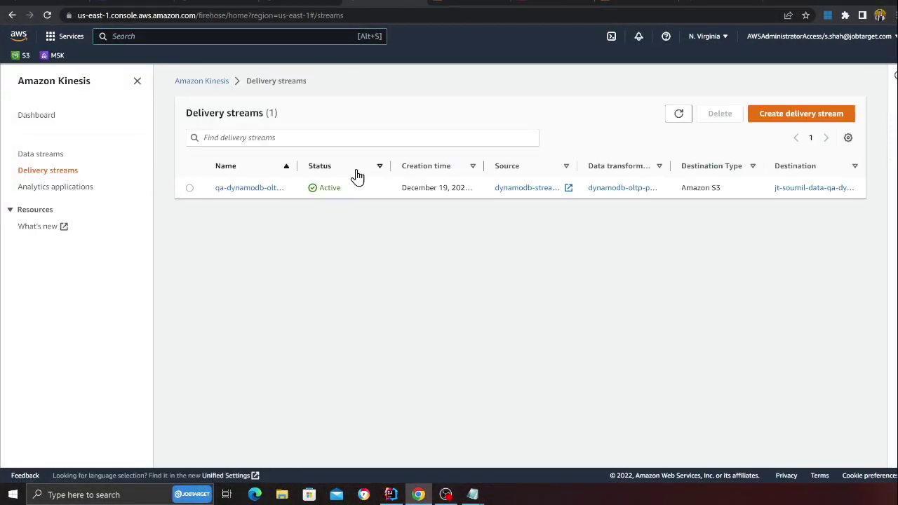
left_click(257, 189)
scroll(294, 196, "down", 2)
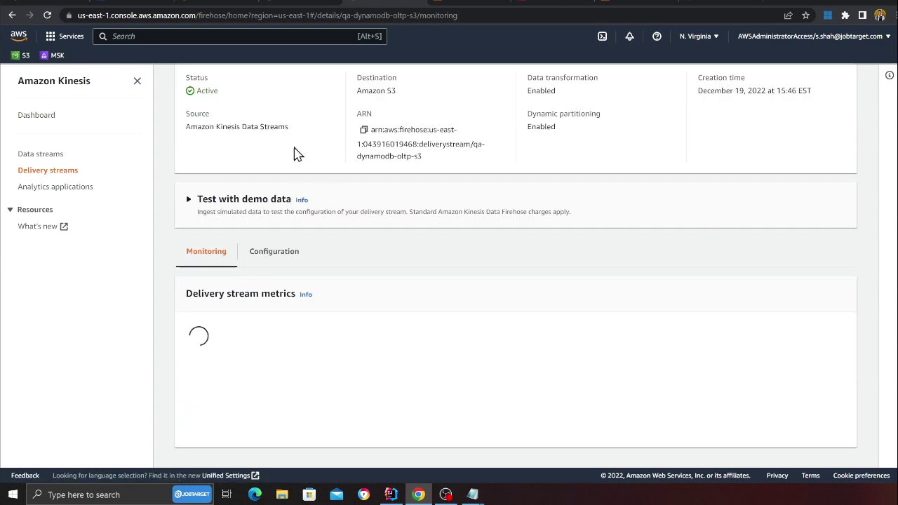
Check the dynamodb-oltp-processor function's Lambda metrics and the log streams in its CloudWatch log group.
left_click(486, 7)
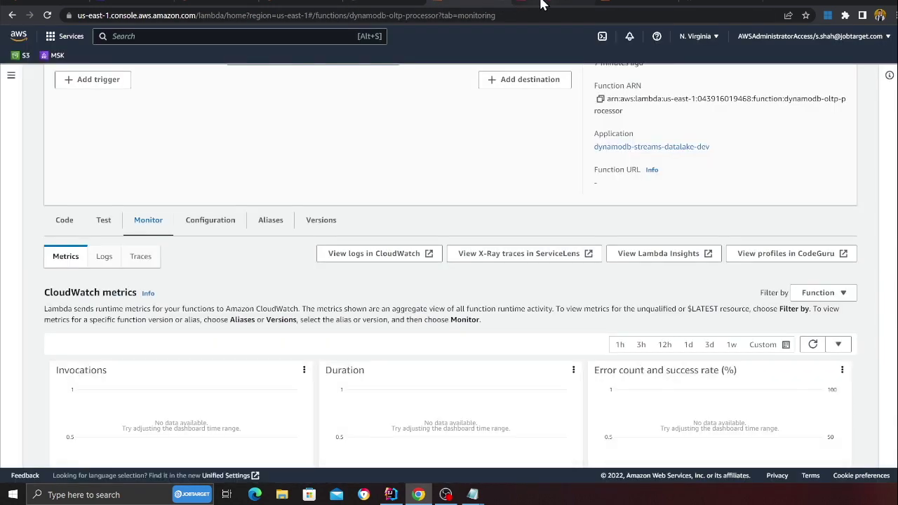
left_click(543, 7)
scroll(344, 273, "up", 1)
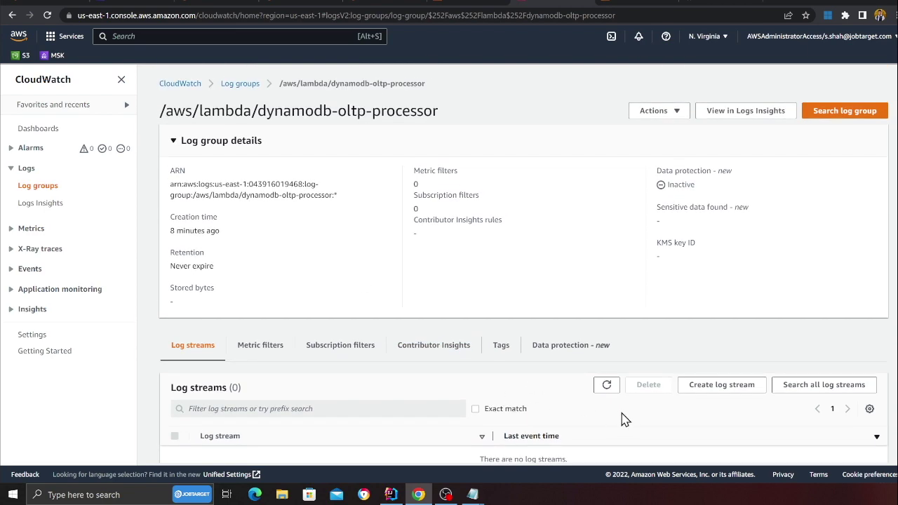
Refresh the dynamodb-oltp-processor log streams and read through the events of the first listed stream.
left_click(607, 386)
scroll(586, 351, "down", 1)
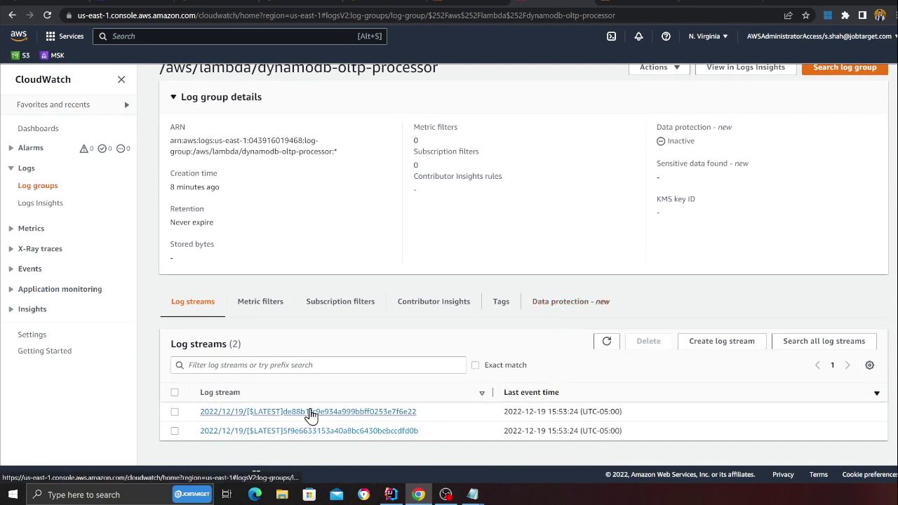
left_click(310, 414)
scroll(310, 291, "down", 10)
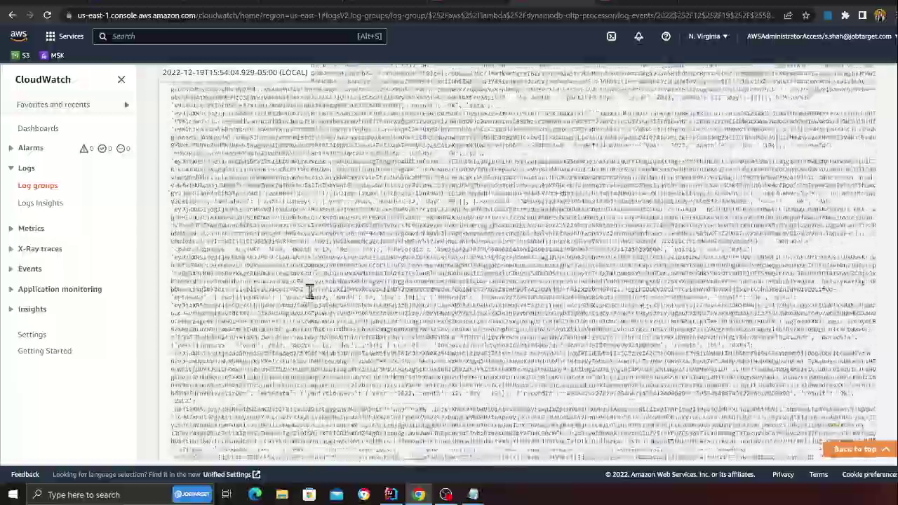
scroll(276, 294, "down", 10)
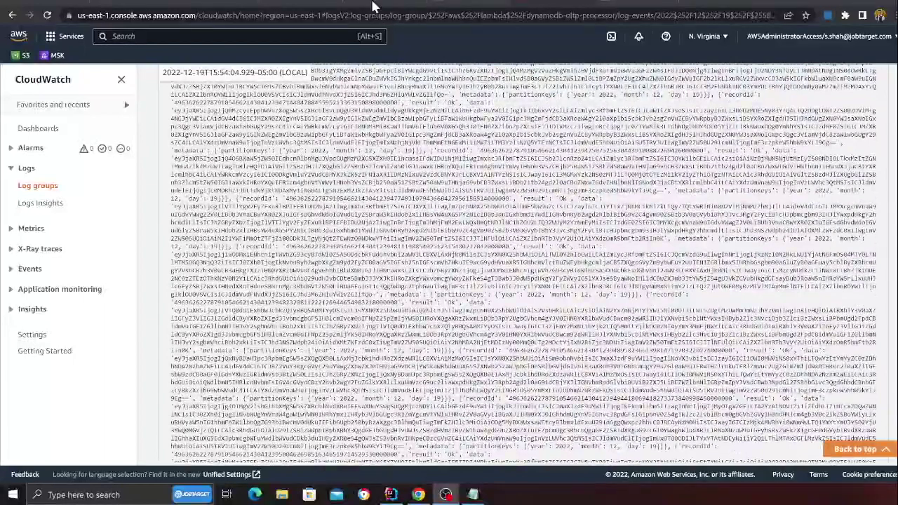
Return to the jt-soumil-data-qa-dynamodb-1995-new bucket and refresh its object list.
left_click(374, 2)
left_click(460, 3)
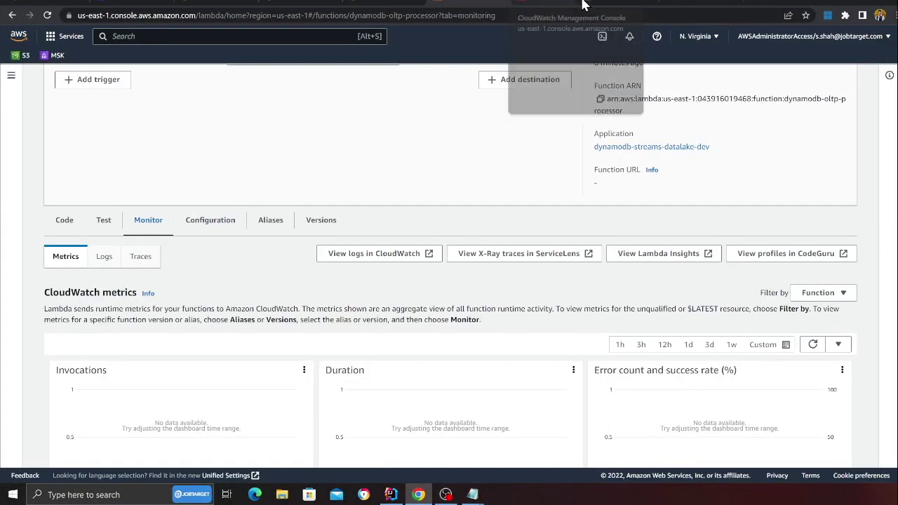
left_click(312, 3)
left_click(220, 2)
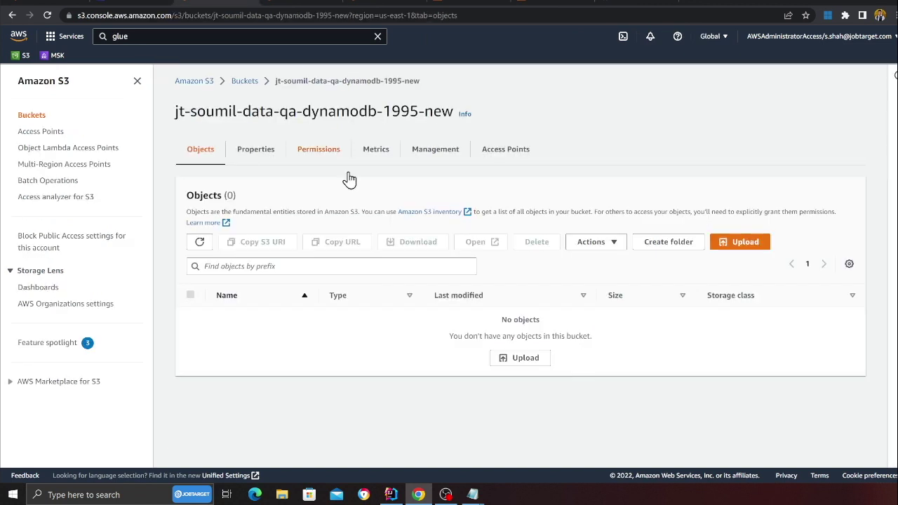
left_click(198, 243)
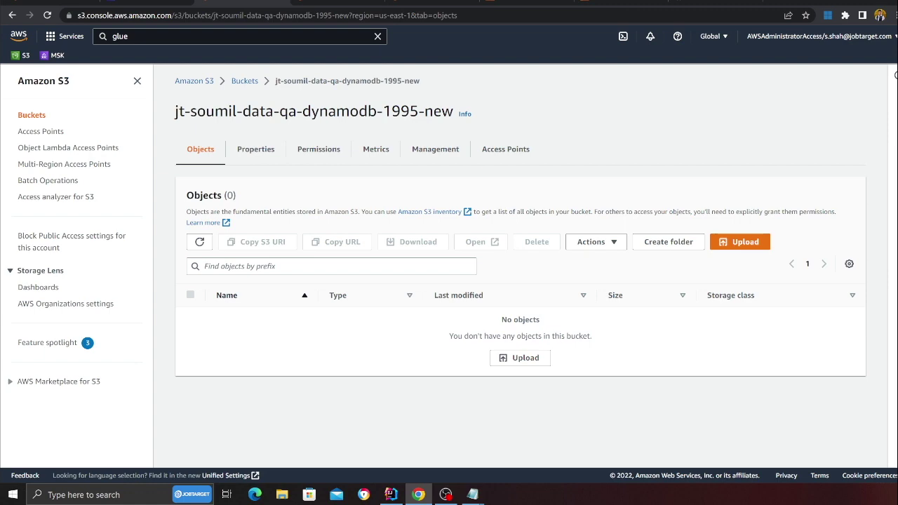
Open the qa-dynamodb-oltp-s3 delivery stream and check its metrics for records and bytes read from Kinesis Data Streams.
left_click(433, 3)
left_click(46, 171)
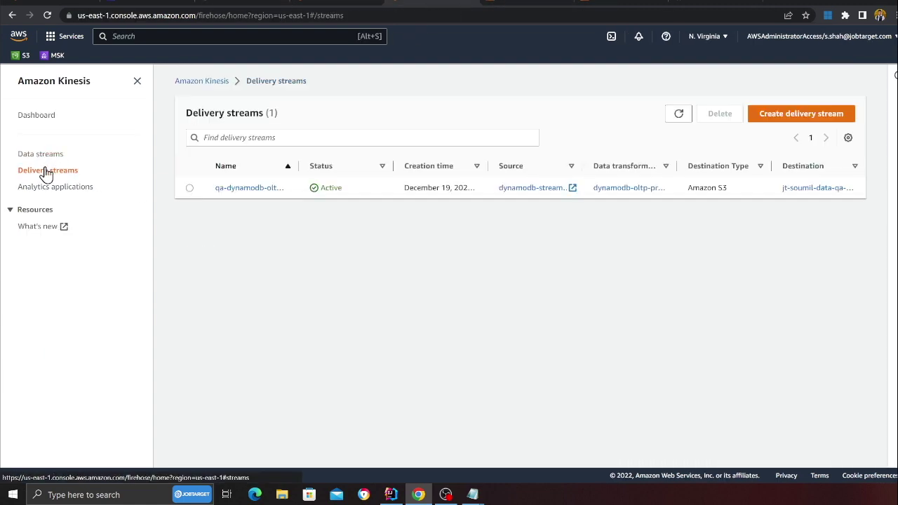
left_click(249, 188)
scroll(411, 215, "down", 2)
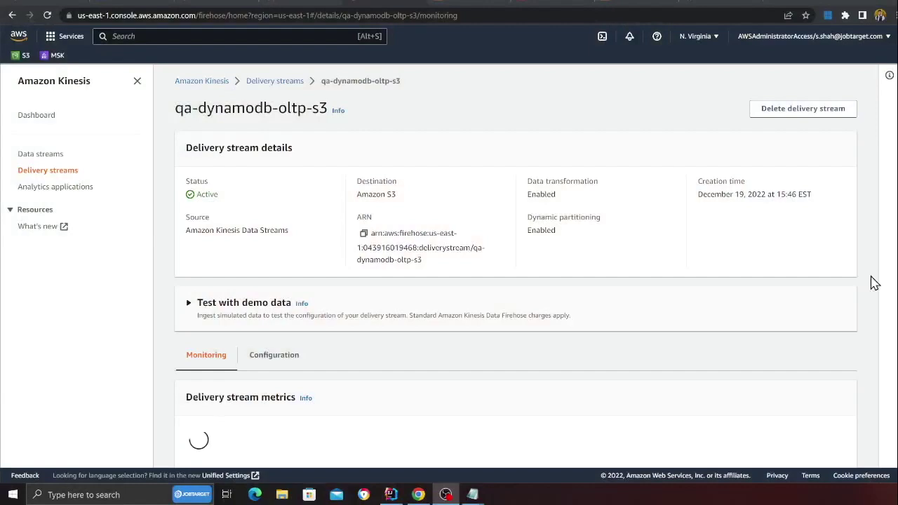
scroll(356, 334, "down", 2)
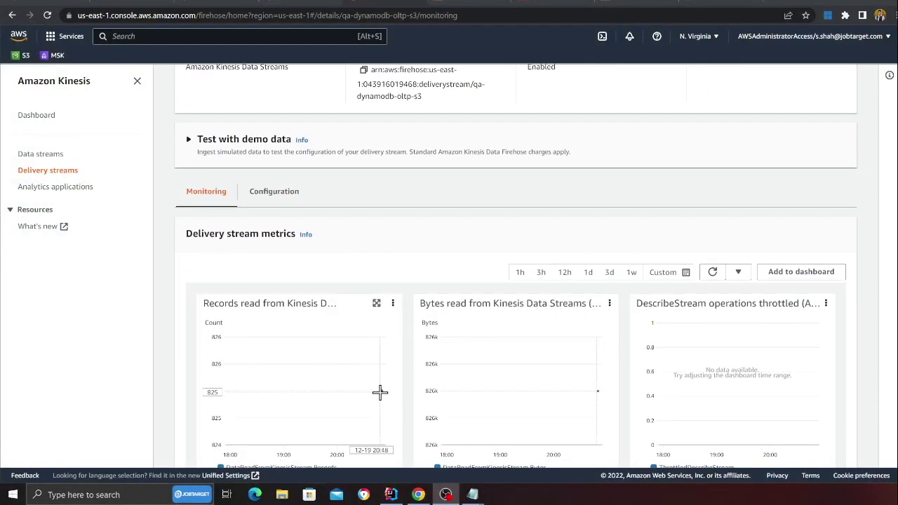
scroll(248, 316, "down", 2)
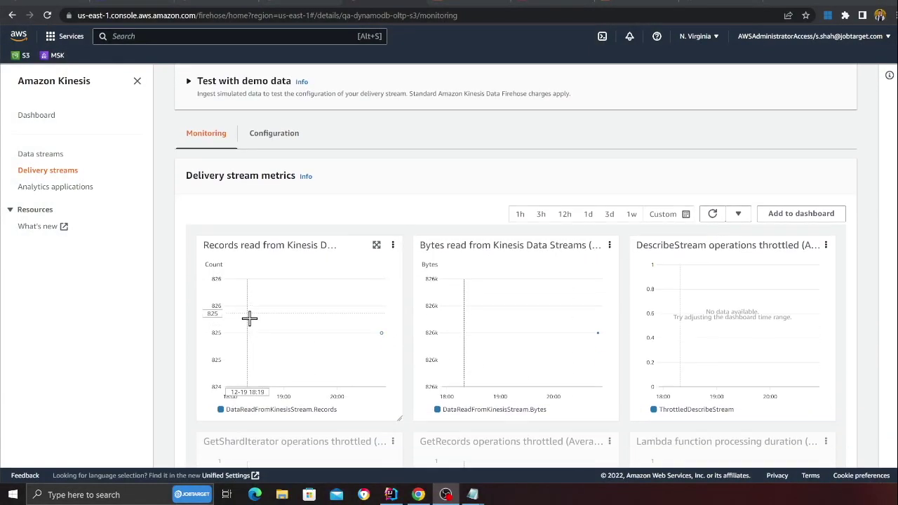
scroll(426, 381, "down", 2)
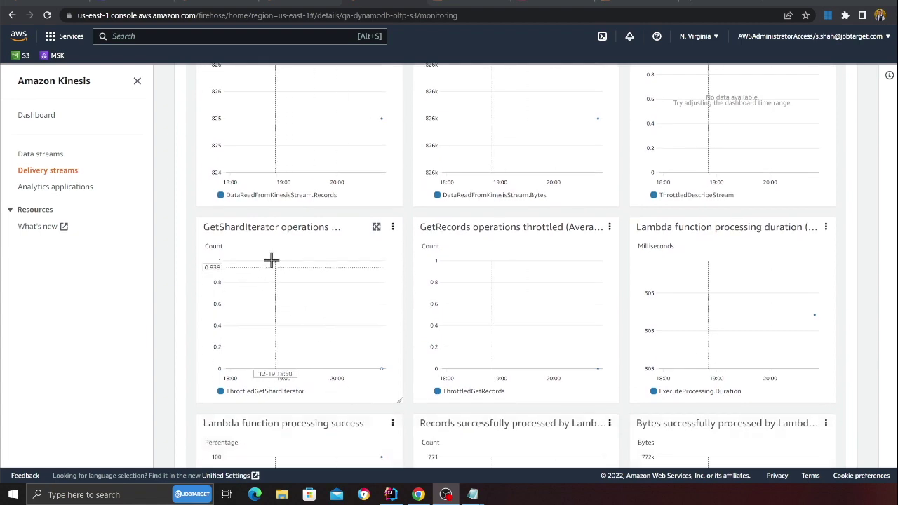
Examine the delivery stream's Lambda processing, partition count and Amazon S3 delivery graphs with the navigation pane collapsed.
left_click(136, 80)
scroll(311, 304, "down", 2)
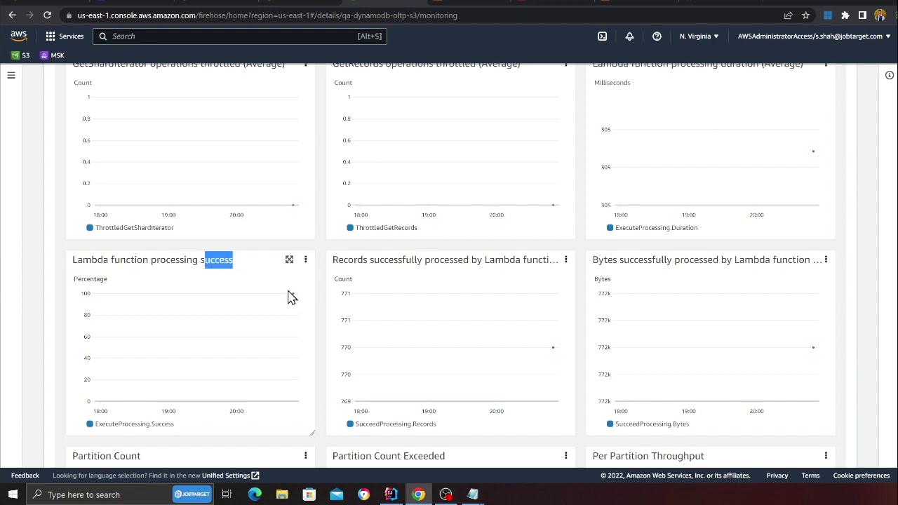
scroll(302, 304, "down", 5)
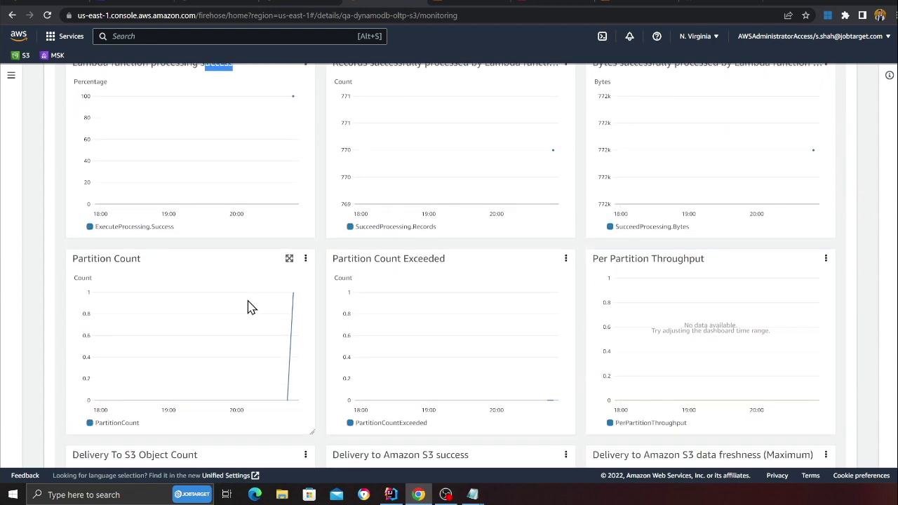
scroll(224, 309, "down", 1)
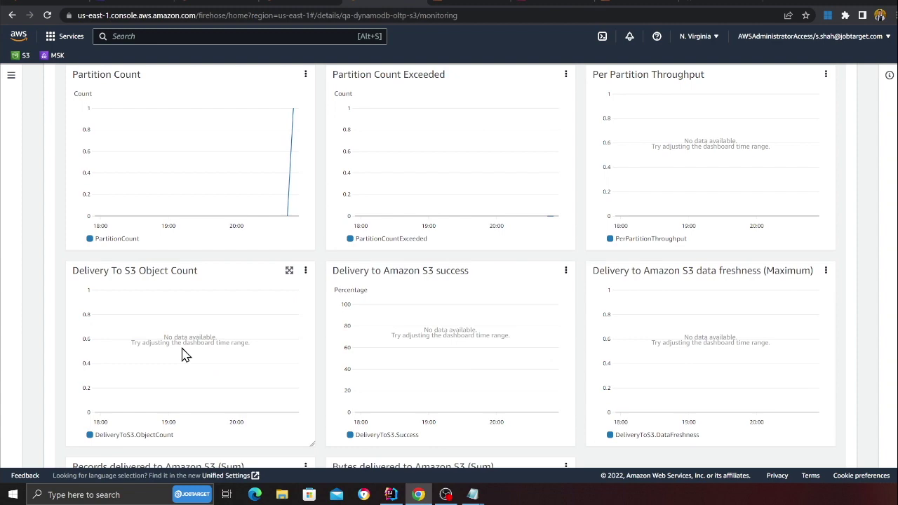
scroll(472, 318, "down", 4)
scroll(475, 320, "up", 6)
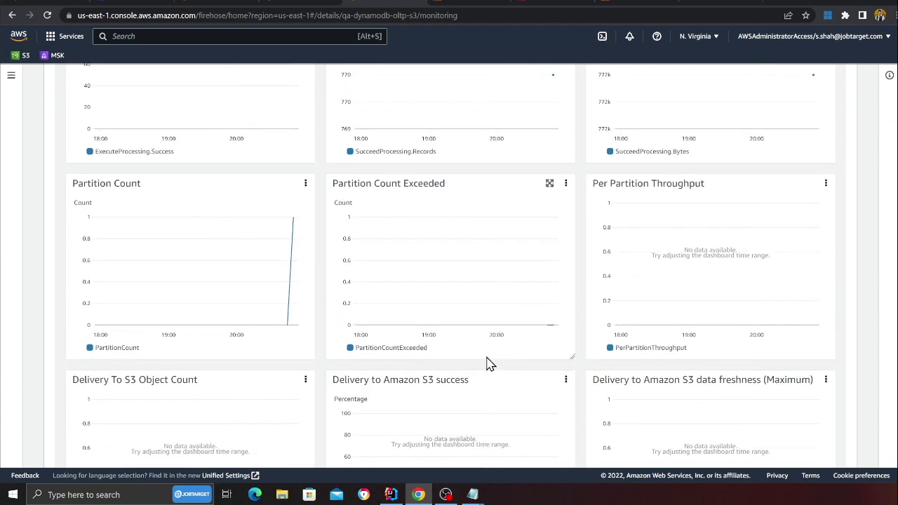
scroll(458, 360, "down", 2)
scroll(521, 349, "up", 8)
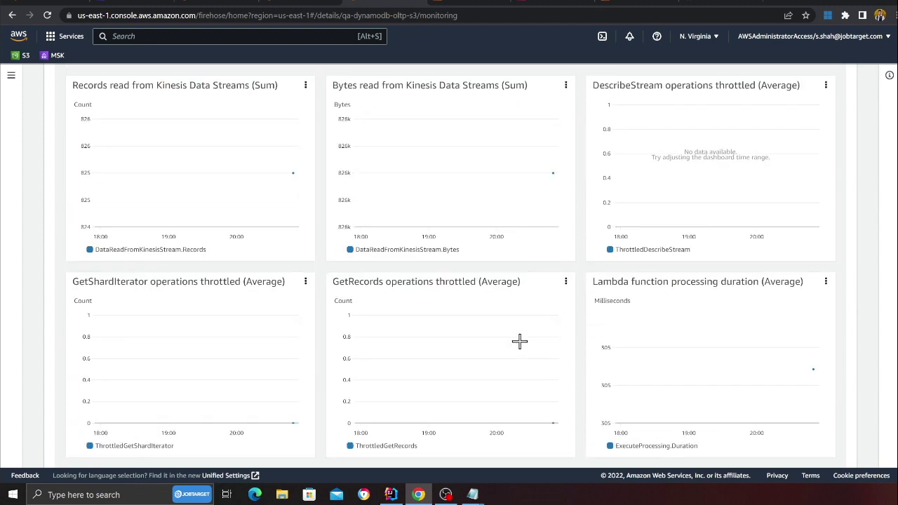
scroll(519, 341, "up", 2)
Set the delivery stream metrics to the 1h range and look over the reloaded graphs and stream details.
left_click(522, 274)
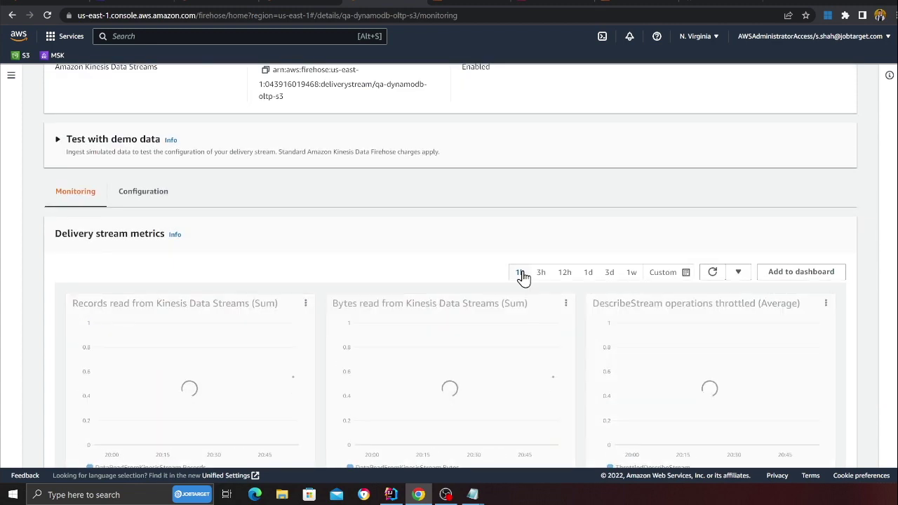
scroll(240, 367, "down", 2)
scroll(457, 280, "down", 2)
scroll(437, 290, "up", 5)
scroll(365, 261, "up", 3)
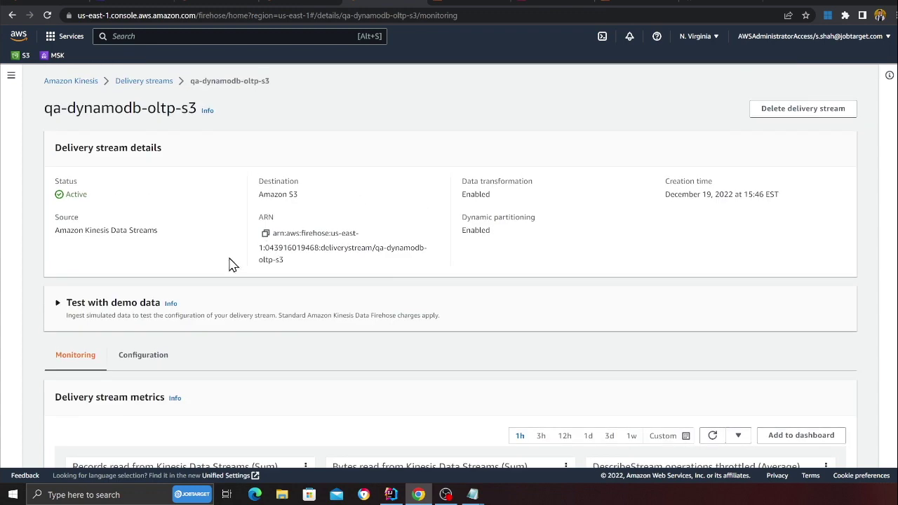
scroll(210, 261, "down", 2)
Browse the S3 bucket through data/, table_name=oltp/, year=2022/ and month=12/ to the day=19/ folder.
left_click(206, 5)
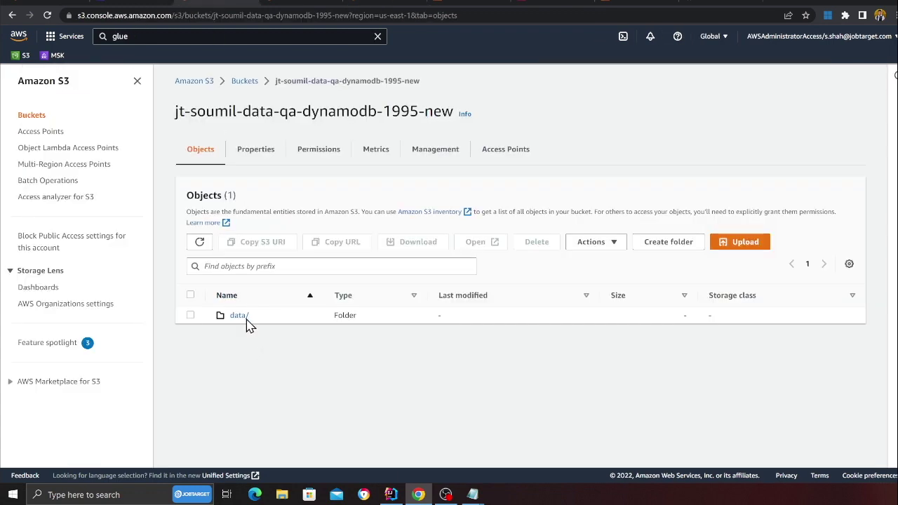
left_click(137, 81)
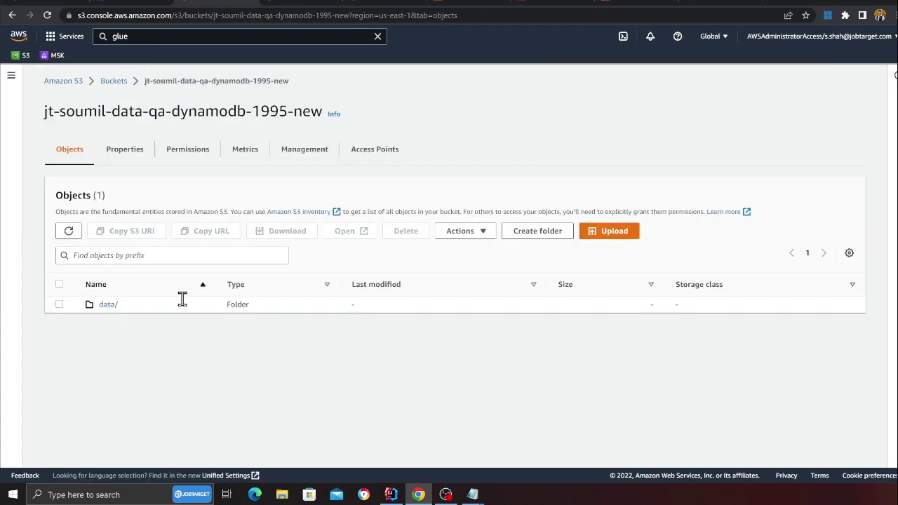
left_click(109, 306)
left_click(112, 300)
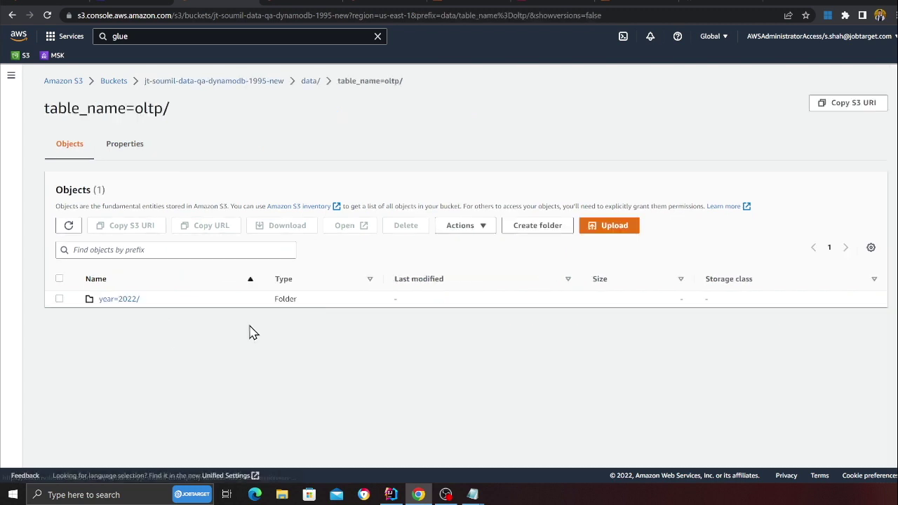
left_click(119, 303)
left_click(120, 303)
left_click(120, 303)
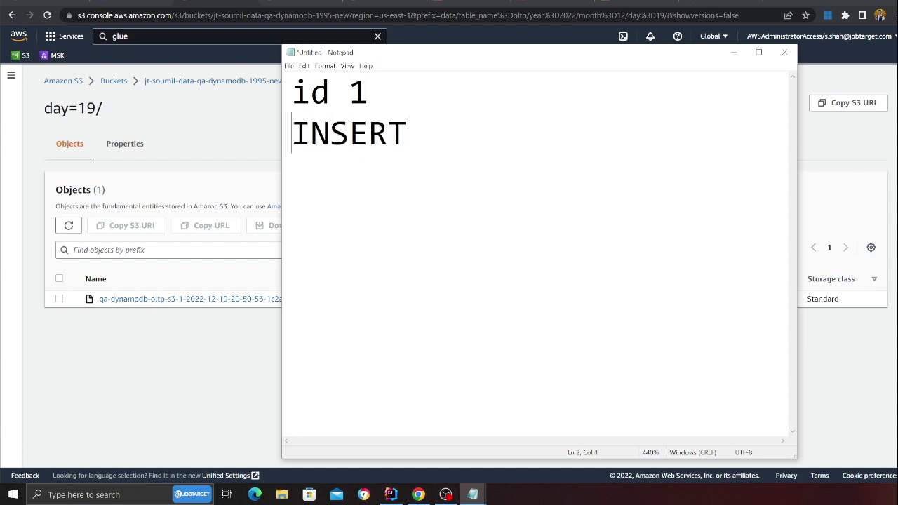
Join the Notepad text into the line "id 1 INSERT" and add a second line "id 1 UPDATE".
key("BackSpace")
left_click_drag(519, 92, 221, 73)
key("ctrl+c")
key("End")
key("Return")
key("ctrl+v")
double_click(465, 120)
type("U")
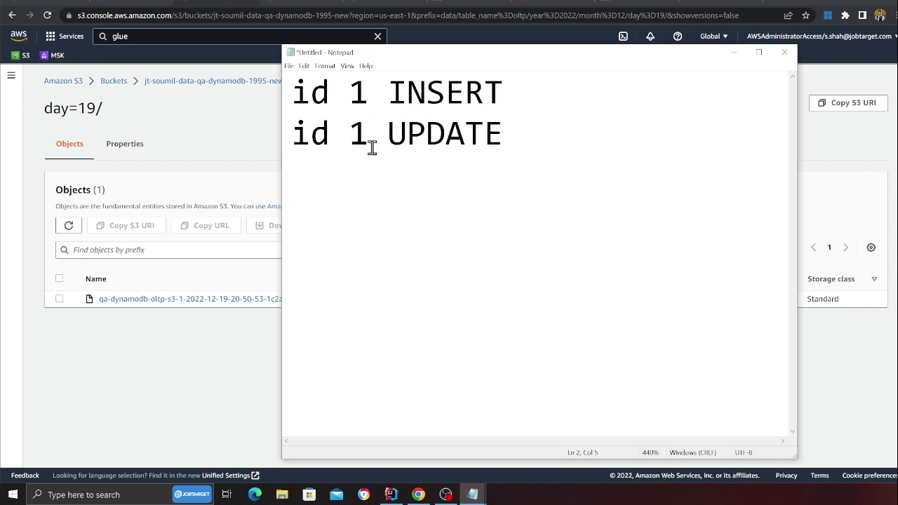
left_click_drag(494, 144, 288, 75)
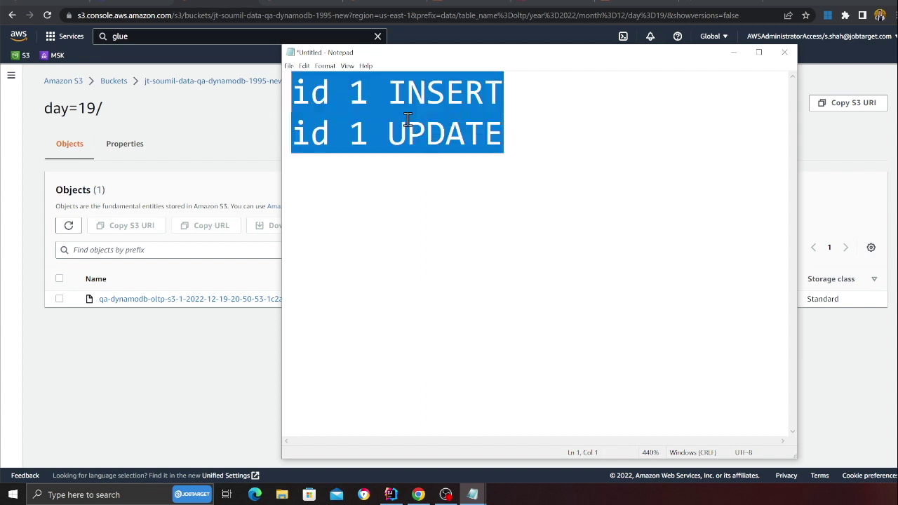
left_click(436, 197)
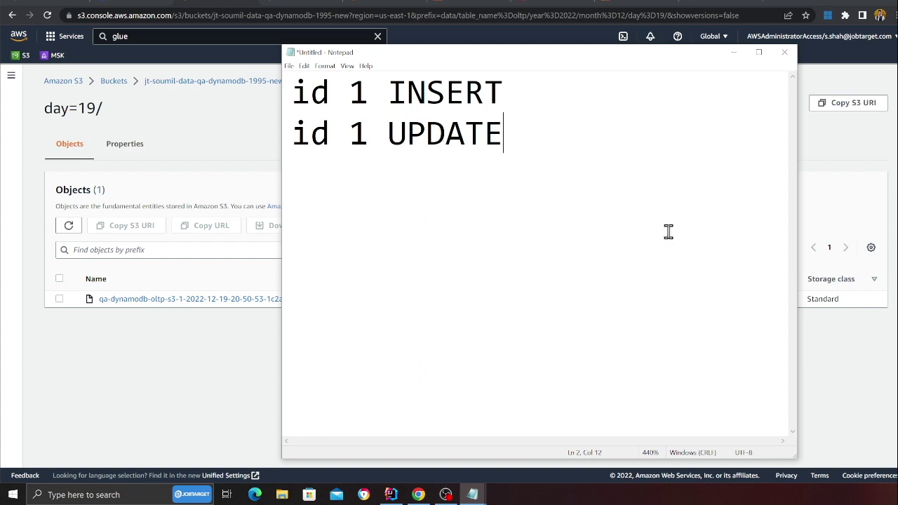
left_click_drag(531, 136, 260, 127)
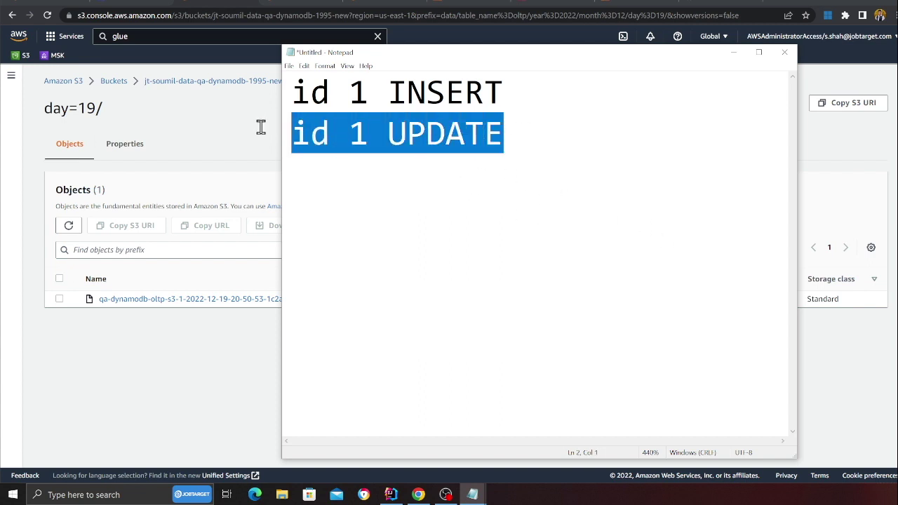
left_click(424, 169)
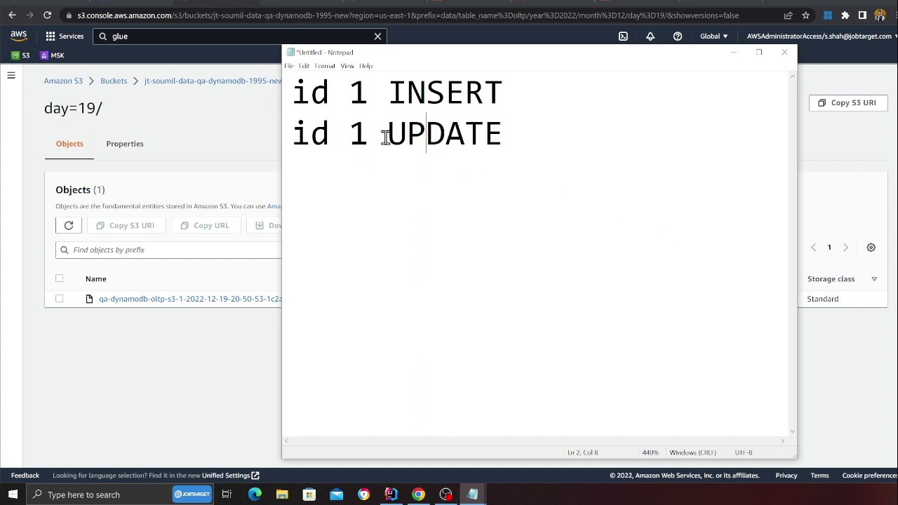
left_click_drag(370, 134, 407, 133)
Delete the INSERT and UPDATE lines from the Notepad note and switch back to the S3 day=19/ folder in the browser.
left_click_drag(505, 93, 260, 110)
key("BackSpace")
left_click_drag(511, 136, 226, 136)
key("BackSpace")
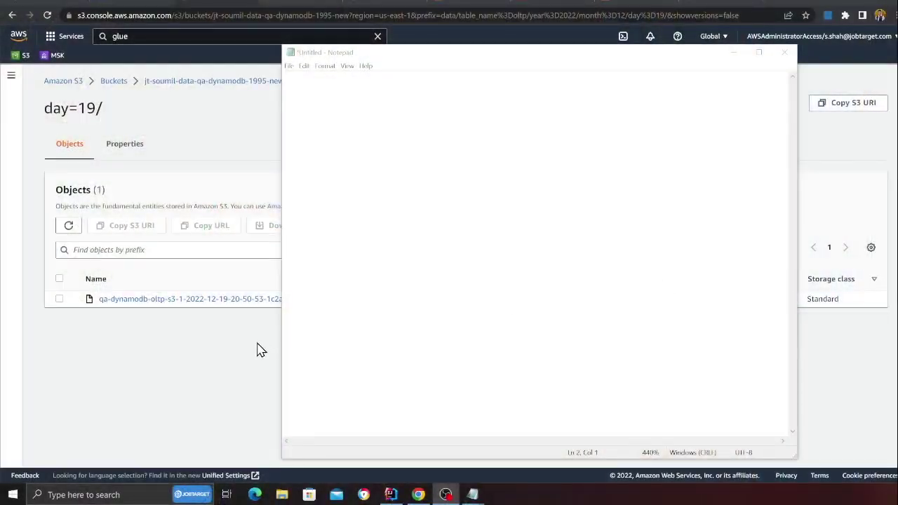
left_click(257, 349)
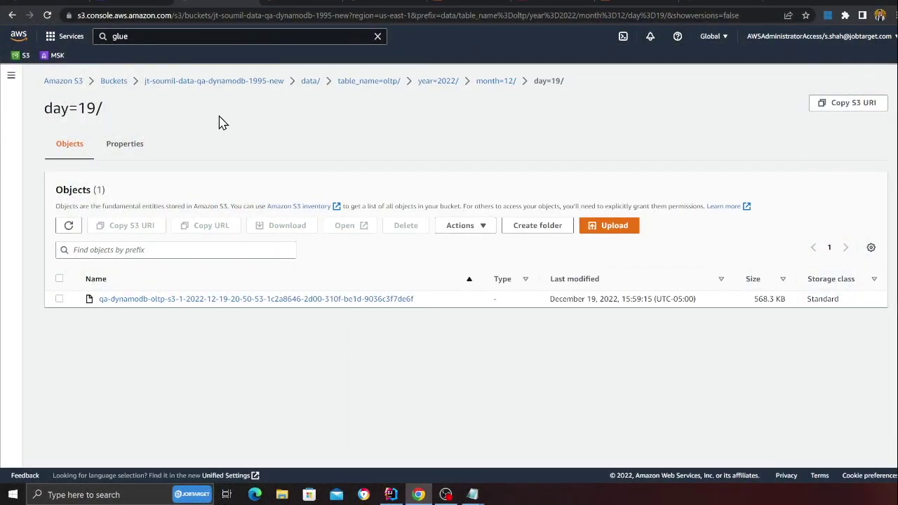
Run the jt_dynamodb_s3_data crawler from the AWS Glue crawler list.
left_click(312, 5)
left_click(39, 221)
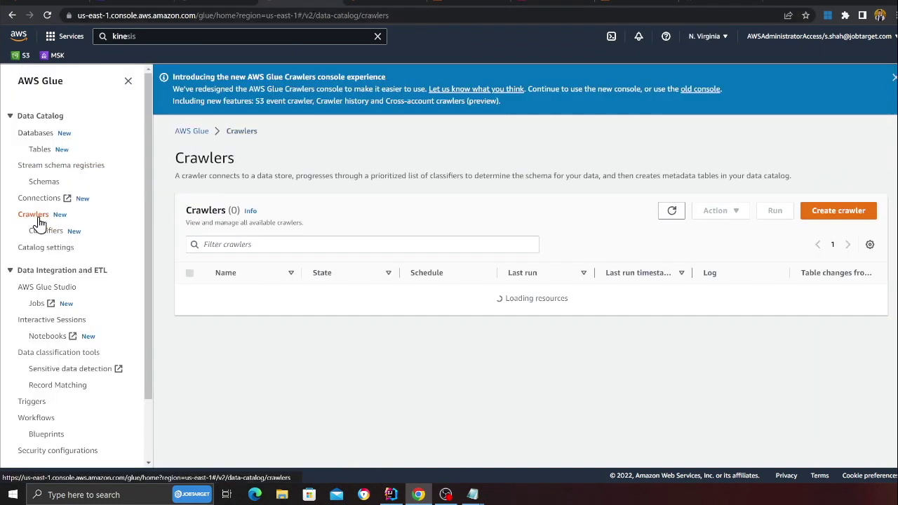
left_click(191, 311)
left_click(772, 227)
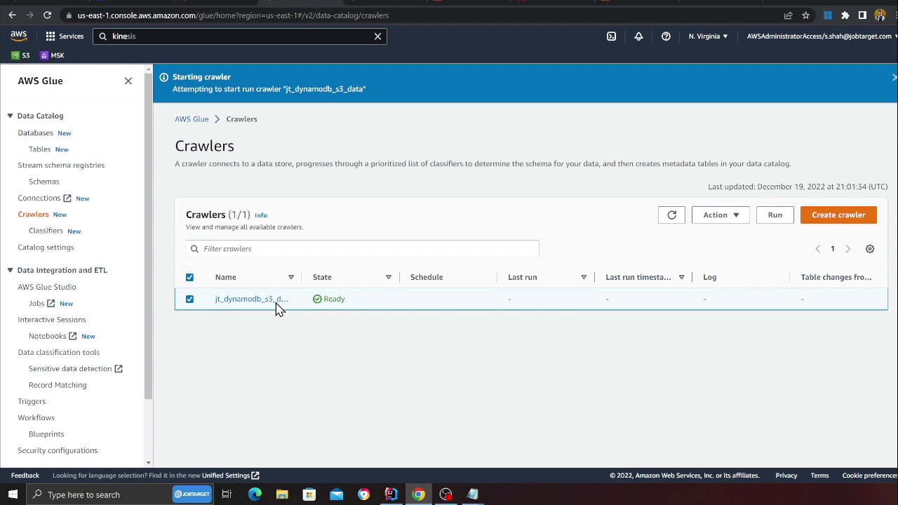
left_click(894, 81)
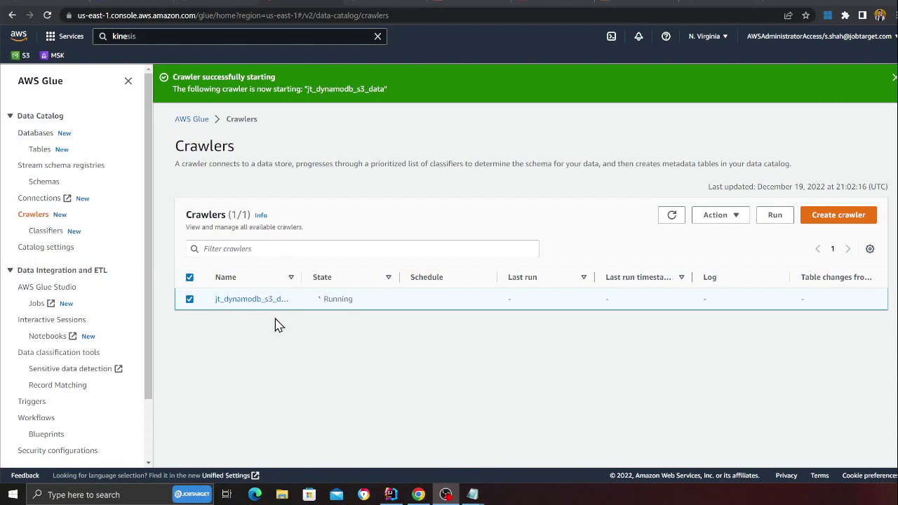
Widen the crawler list's Name column, refresh the list, and open the jt_dynamodb_s3_data crawler's details.
left_click_drag(300, 277, 367, 277)
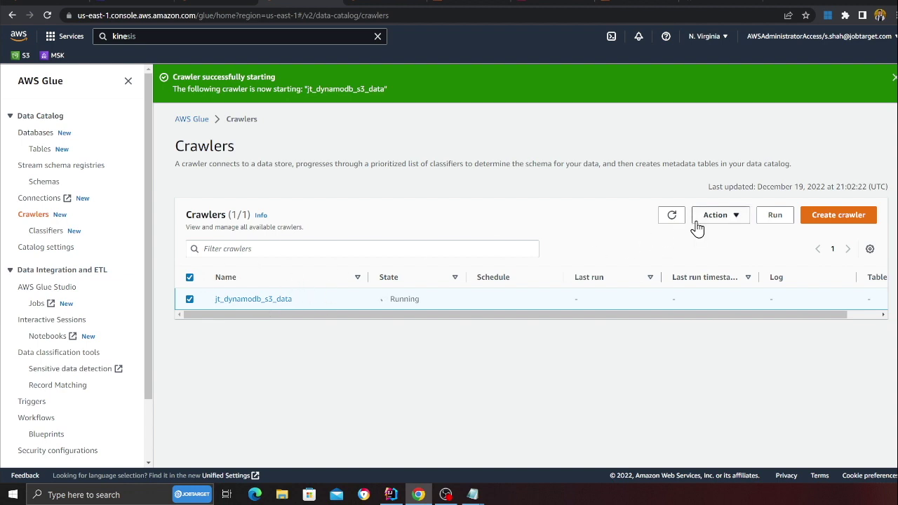
left_click(671, 215)
left_click_drag(313, 315, 436, 315)
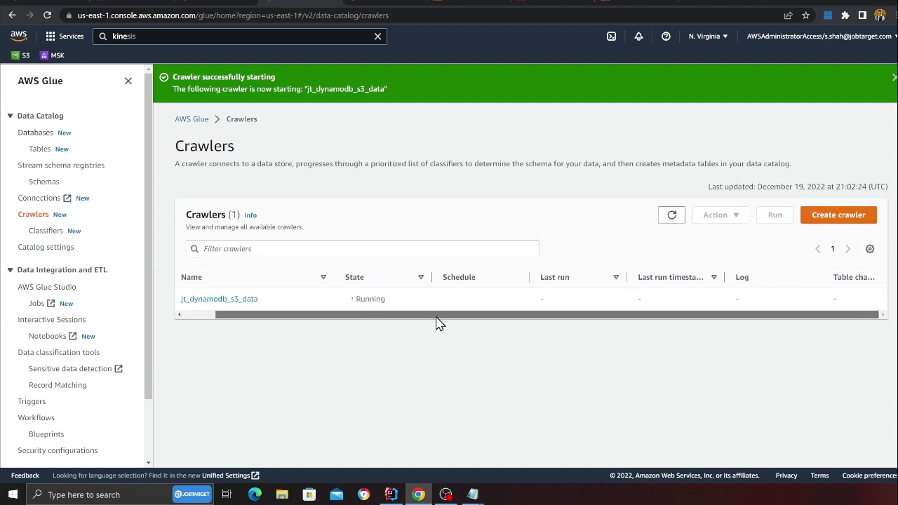
left_click(240, 301)
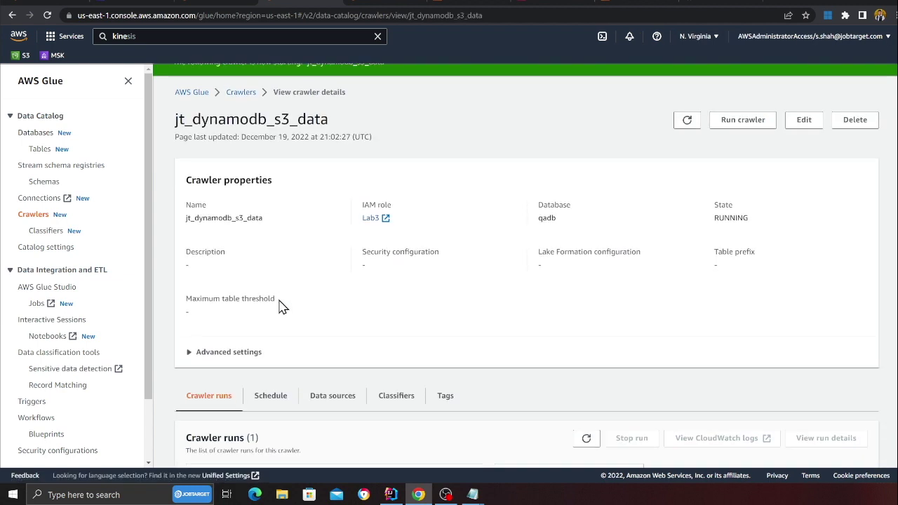
Show the crawler's data sources, widening the Data source column and highlighting the bucket name in the S3 path.
scroll(329, 295, "down", 2)
left_click(331, 297)
left_click_drag(442, 424, 803, 394)
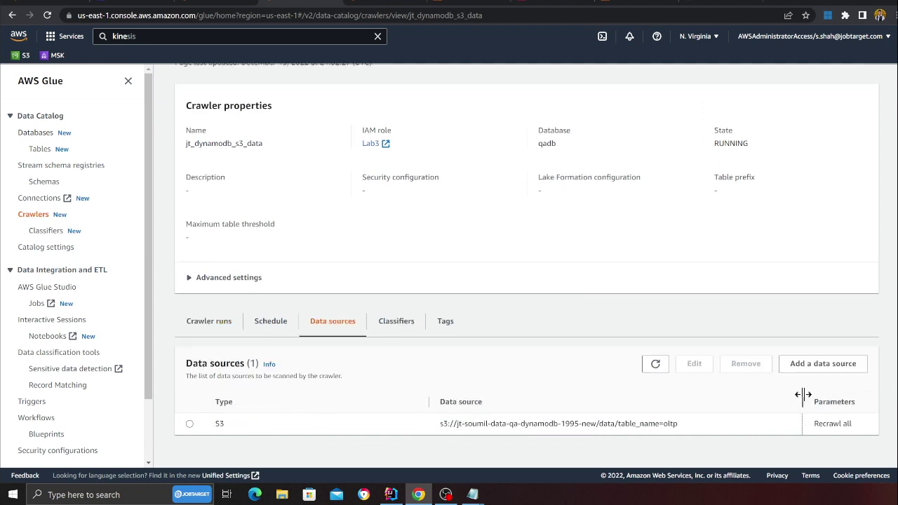
left_click(570, 446)
left_click_drag(577, 426, 472, 424)
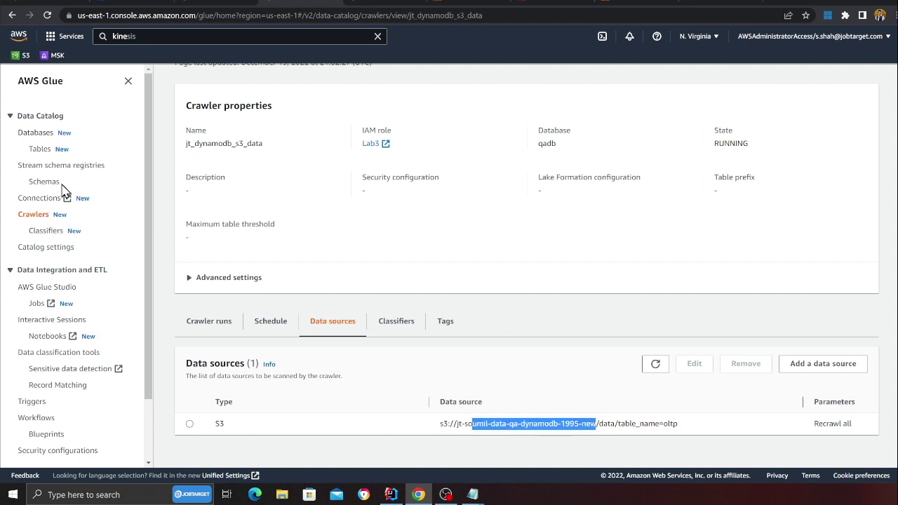
Check the Glue tables list and reopen the jt_dynamodb_s3_data crawler's details from the crawler list.
left_click(38, 149)
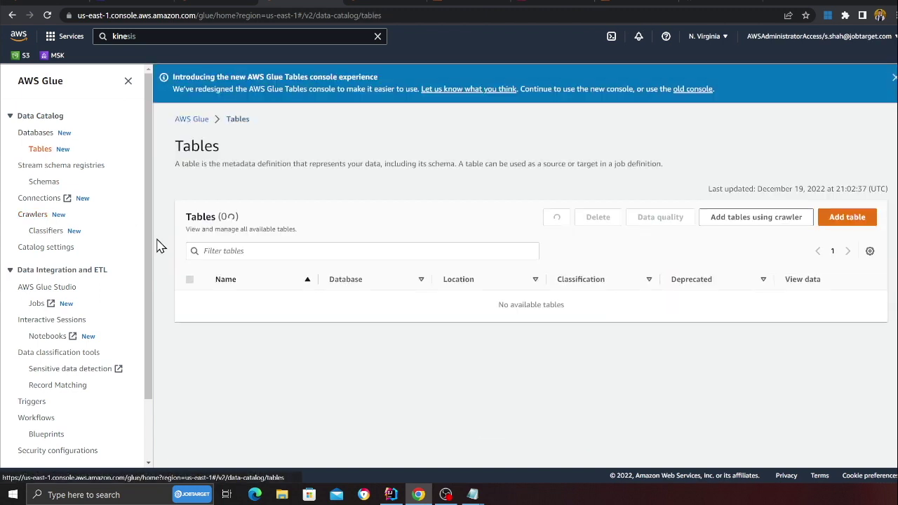
left_click(33, 214)
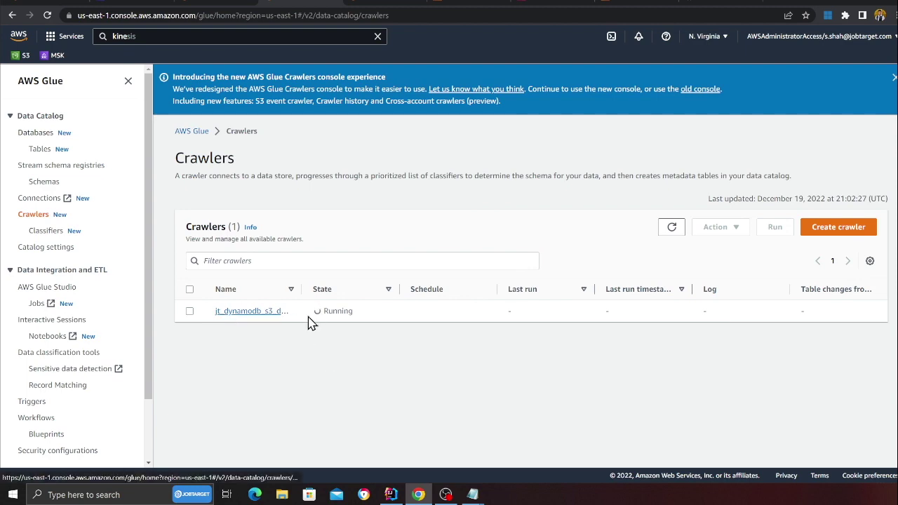
left_click(227, 315)
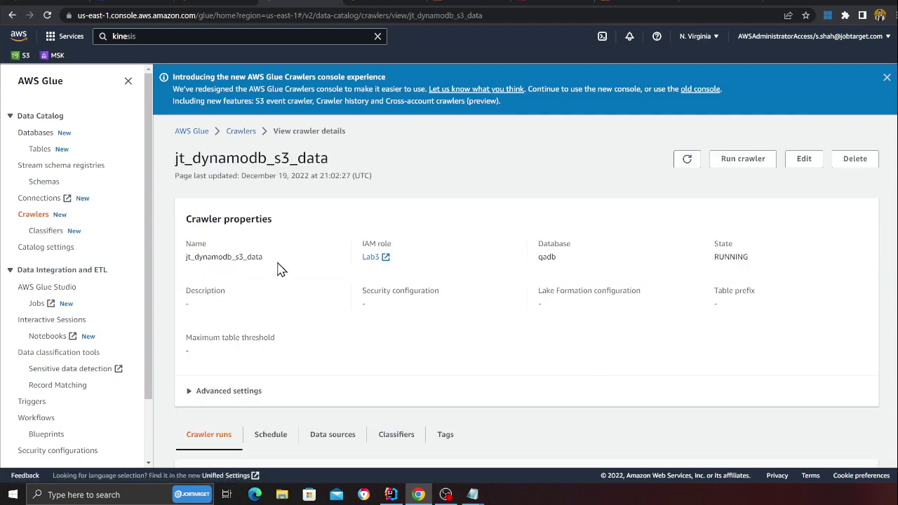
scroll(278, 268, "down", 3)
scroll(286, 260, "up", 2)
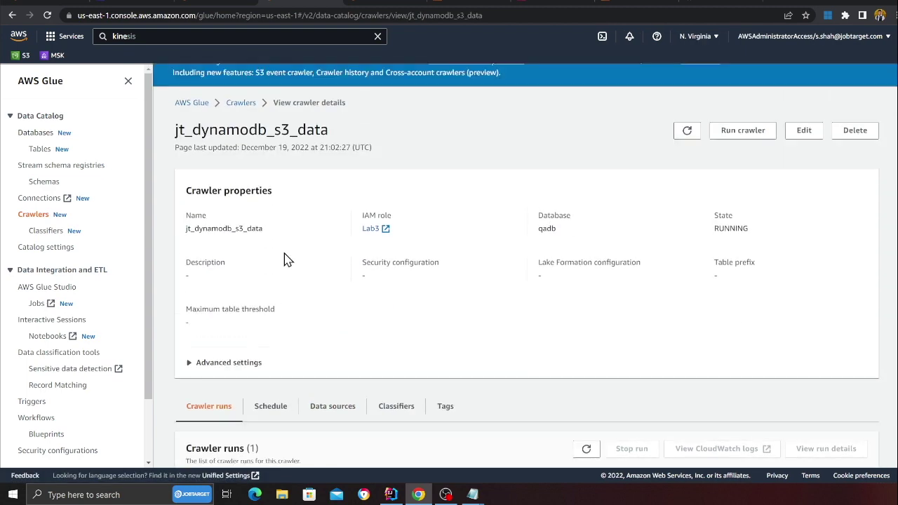
Return to the crawler list and refresh it to check the run state of jt_dynamodb_s3_data.
left_click(240, 104)
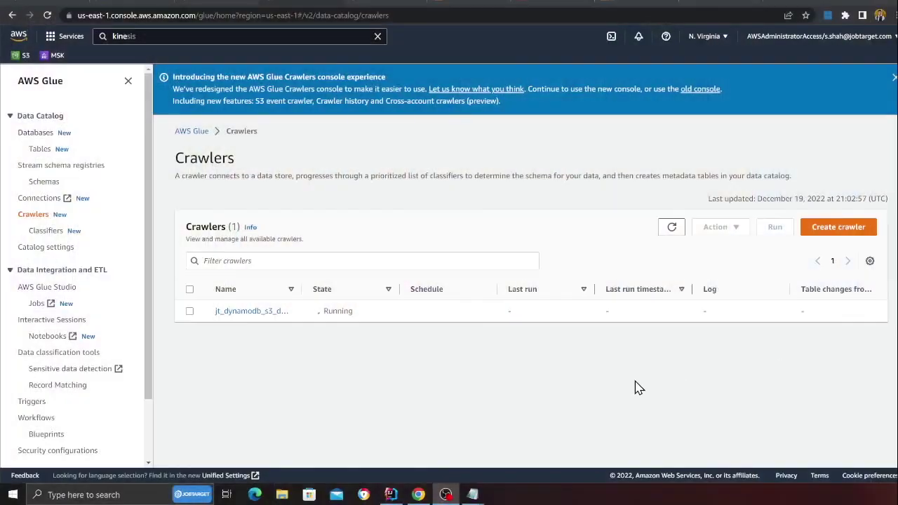
left_click(671, 226)
double_click(672, 212)
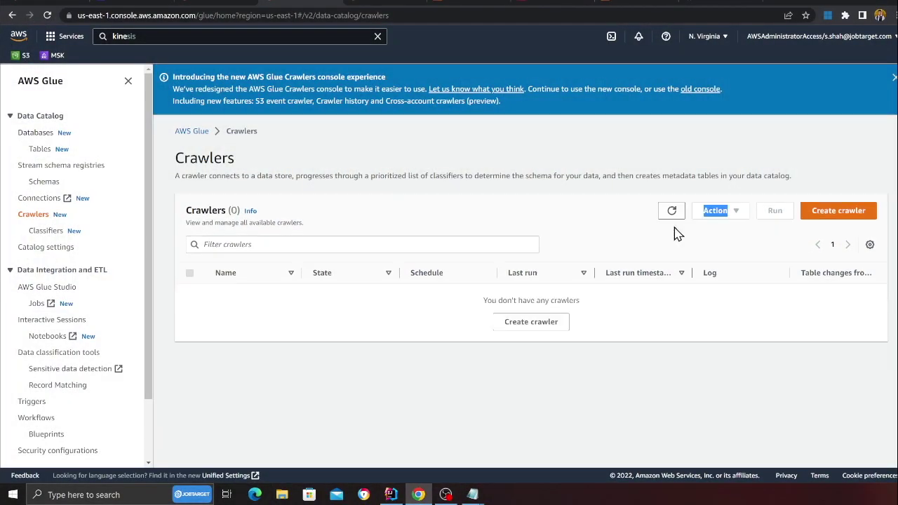
double_click(350, 312)
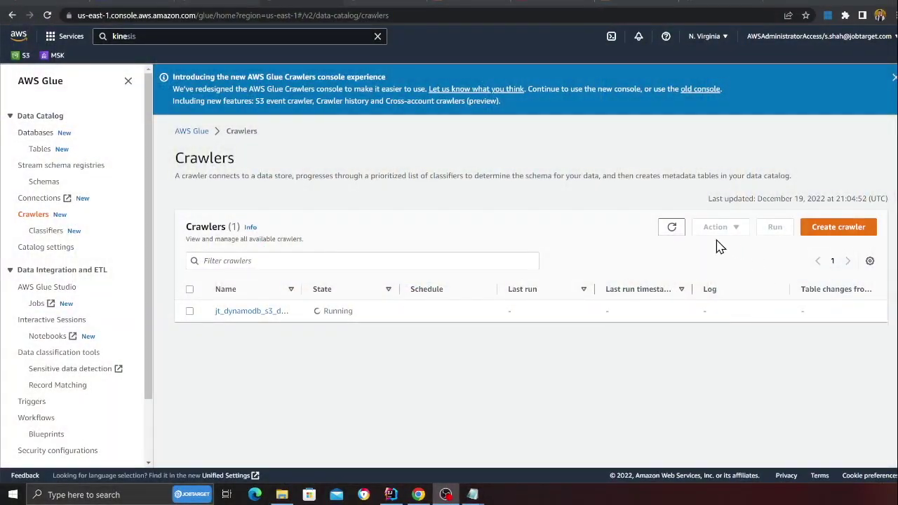
double_click(671, 226)
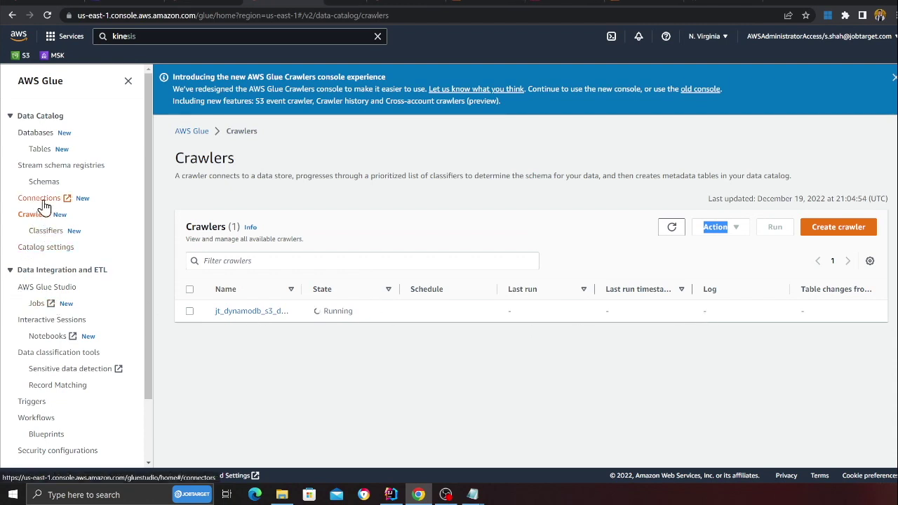
Search the Glue Studio marketplace for "hudi" and open the Apache Hudi Connector for AWS Glue product page.
left_click(337, 5)
scroll(213, 257, "down", 1)
left_click(154, 165)
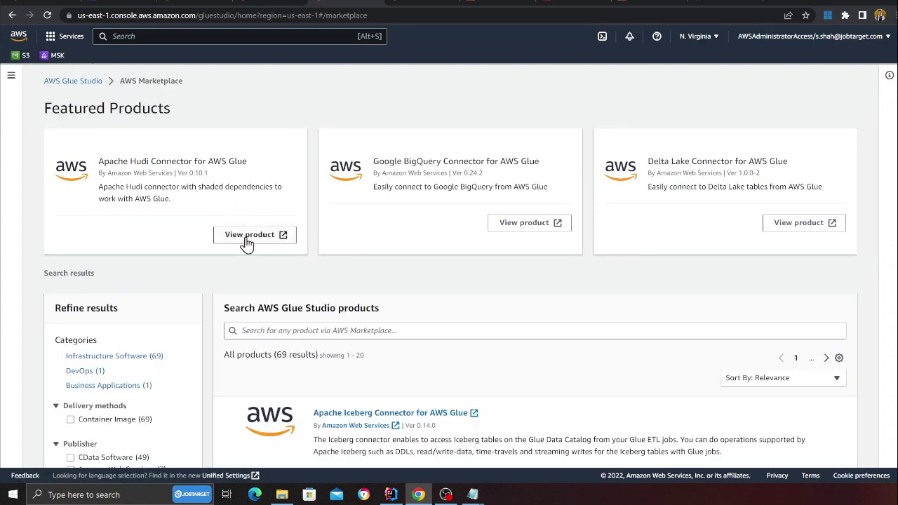
left_click(304, 335)
type("hudi")
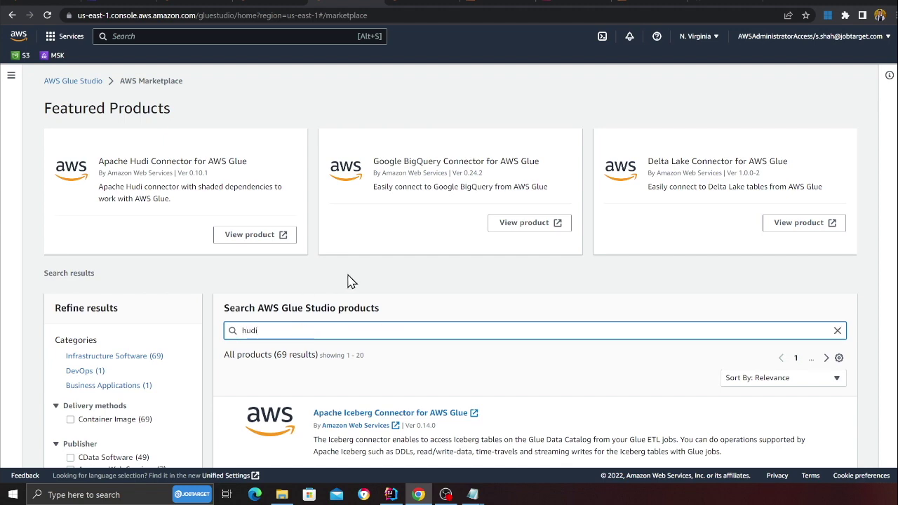
scroll(351, 336, "down", 1)
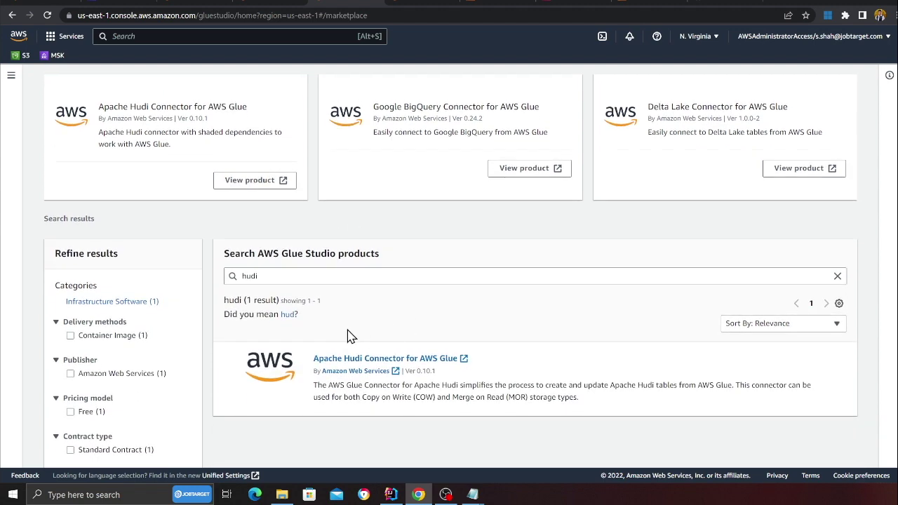
left_click(408, 358)
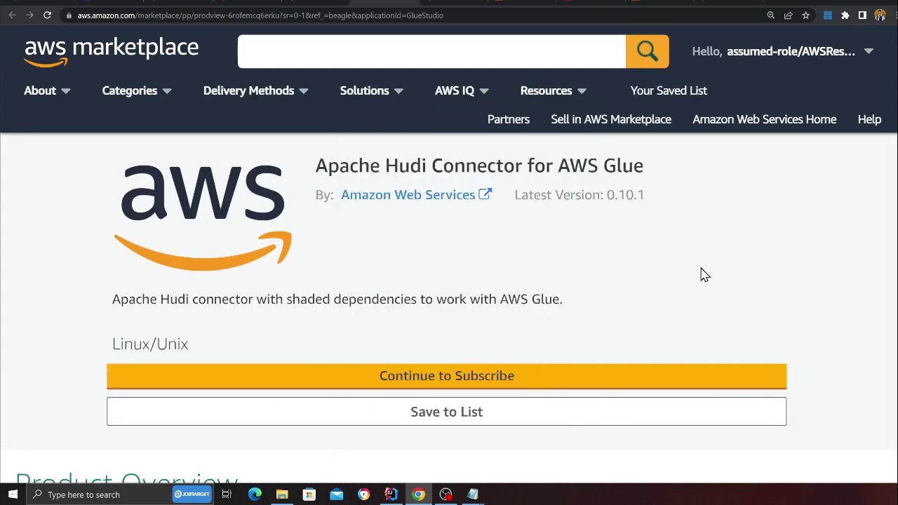
Proceed from the Hudi connector's subscription to its configuration, choose the Glue 3.0 fulfillment option, and continue to launch.
key("ctrl+minus")
key("ctrl+minus")
left_click(728, 103)
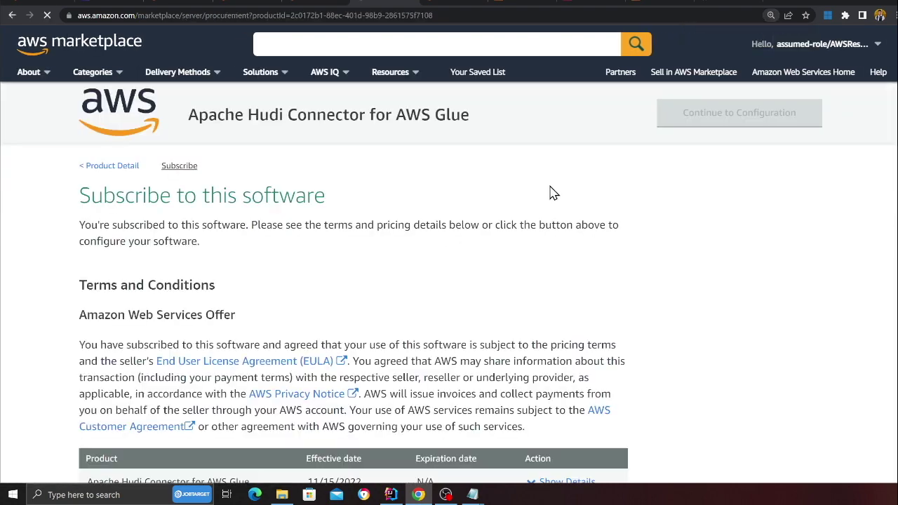
left_click(731, 122)
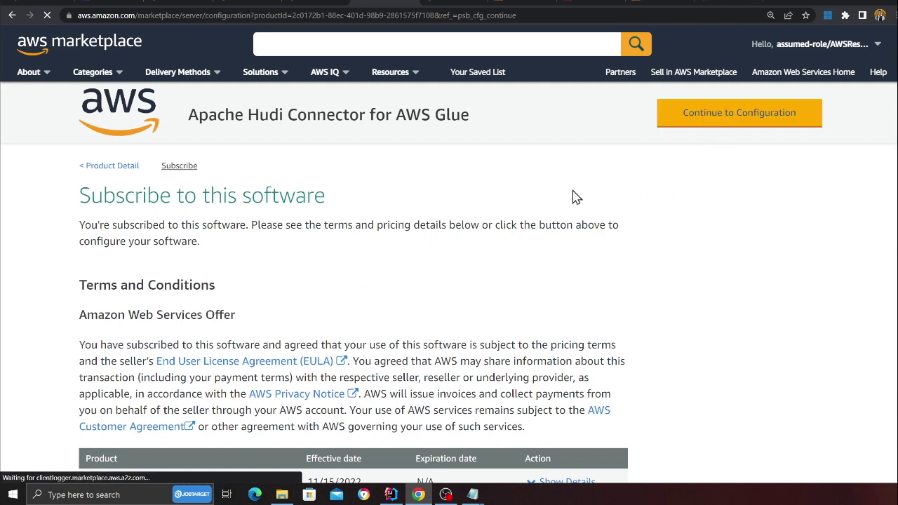
left_click(166, 235)
left_click(133, 276)
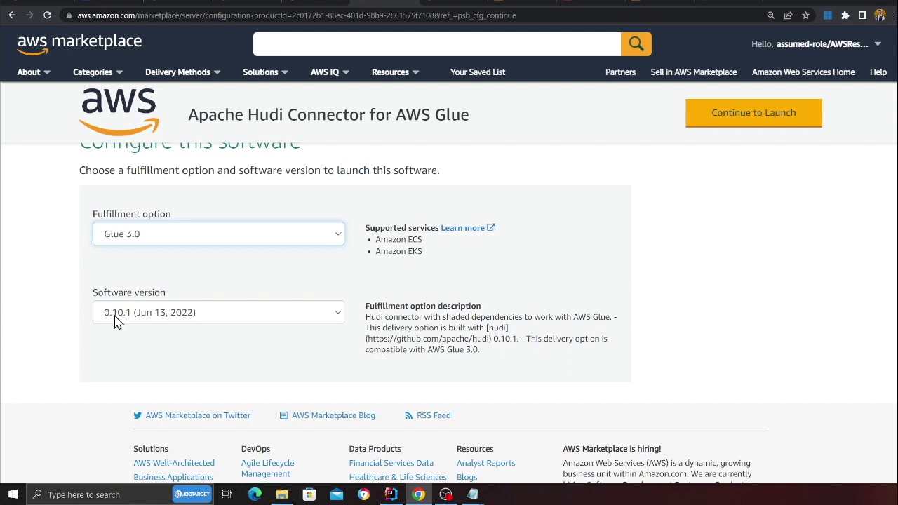
left_click(742, 124)
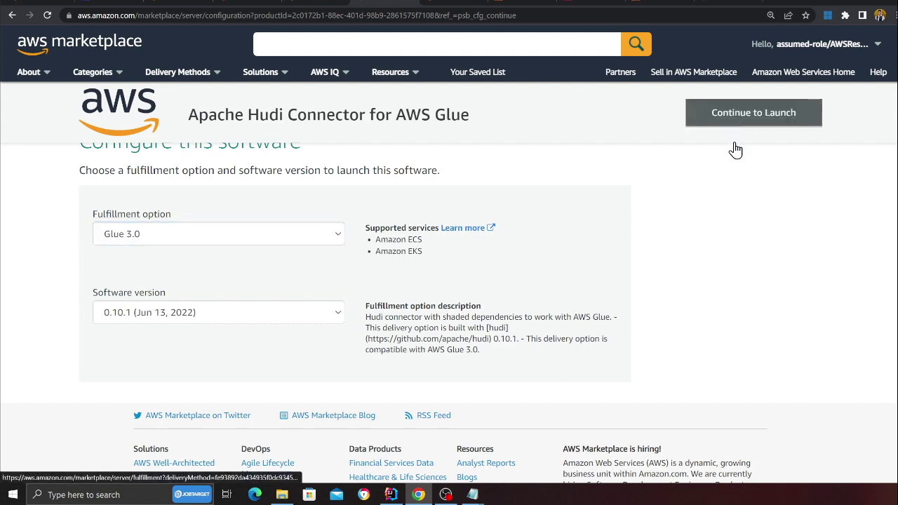
Open the Hudi connector's usage instructions and follow the link that activates the Glue connector in AWS Glue Studio.
scroll(206, 344, "down", 1)
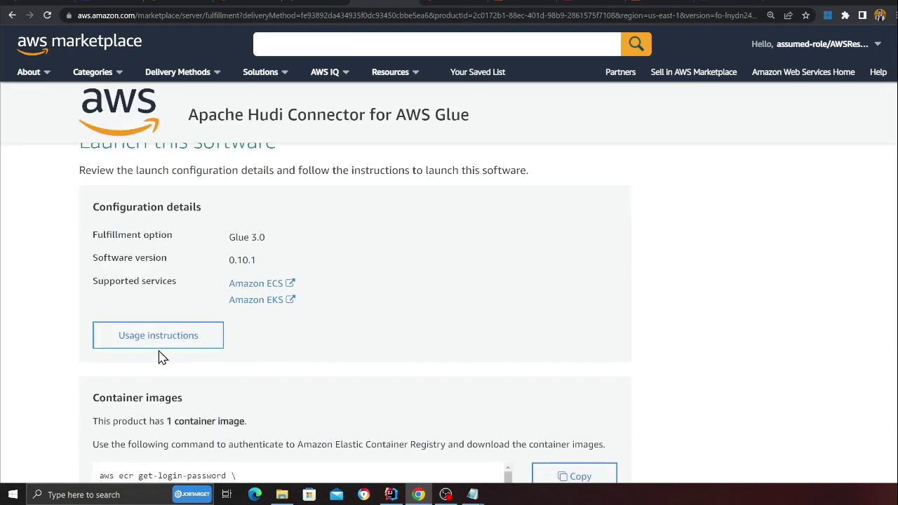
left_click(157, 336)
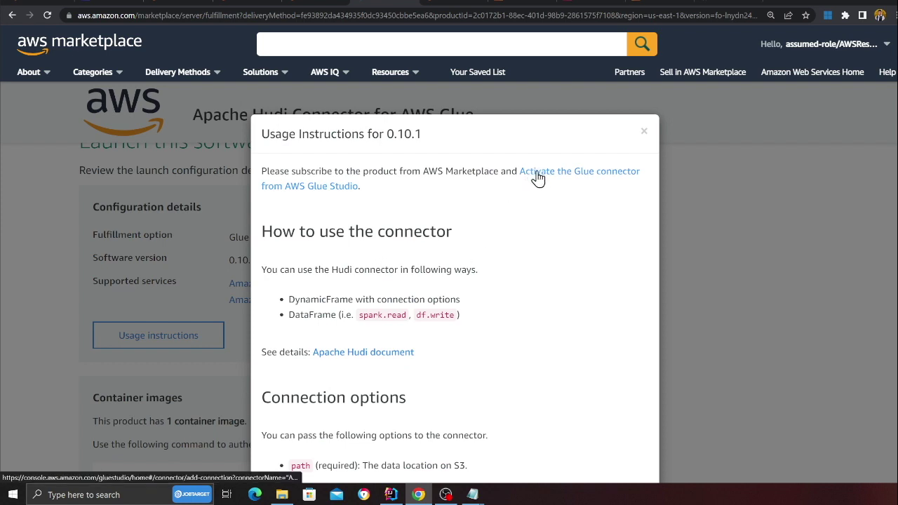
left_click(559, 179)
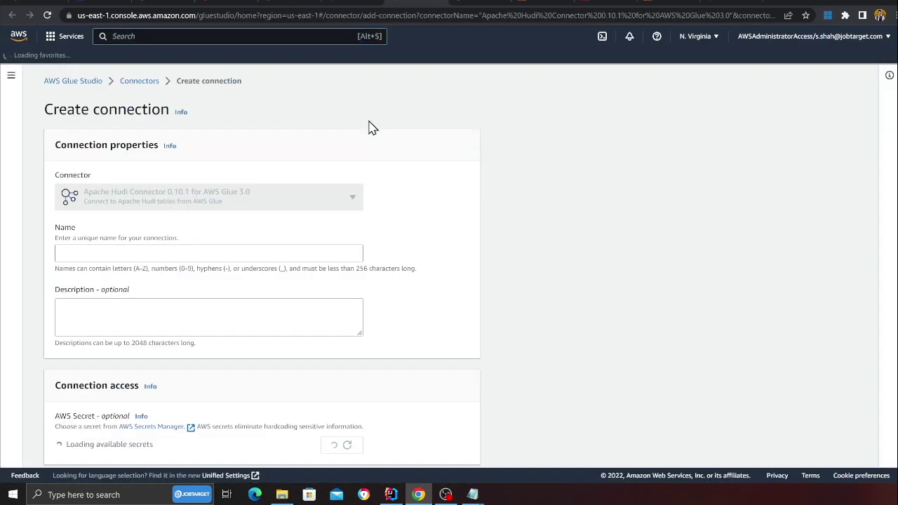
Name the new connection hudi-connection, review the remaining connection settings, and leave the form without creating it.
left_click(89, 293)
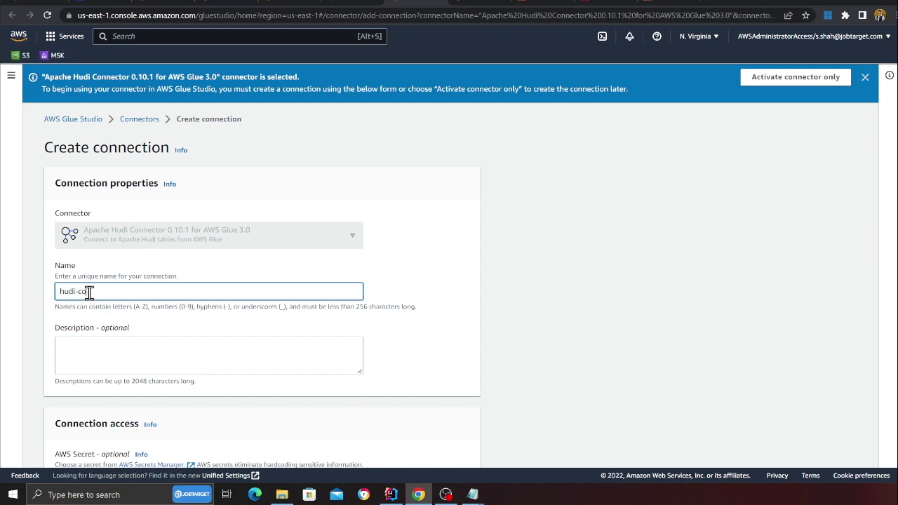
triple_click(89, 293)
scroll(225, 260, "down", 2)
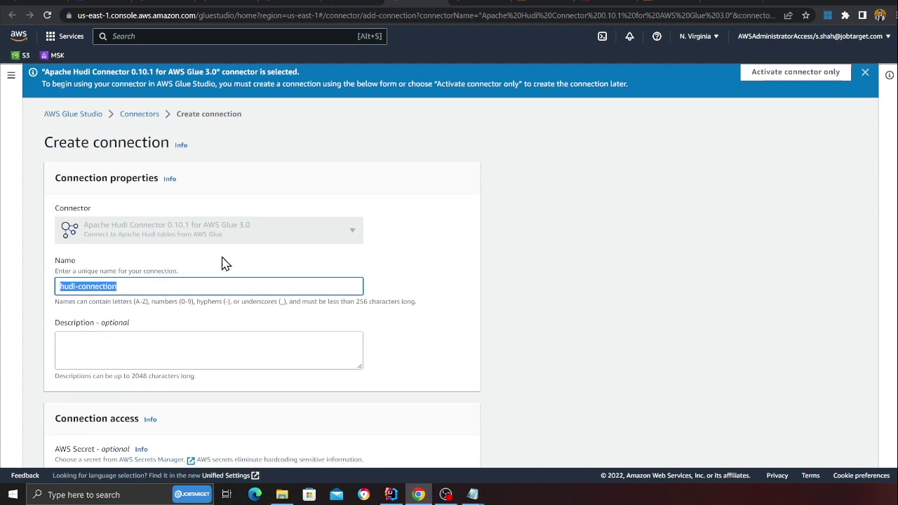
left_click(222, 434)
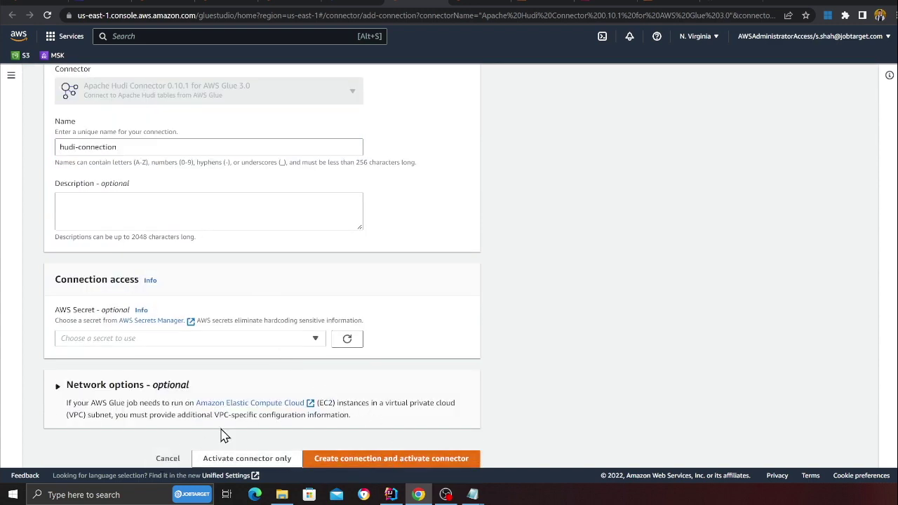
left_click(376, 4)
left_click(294, 1)
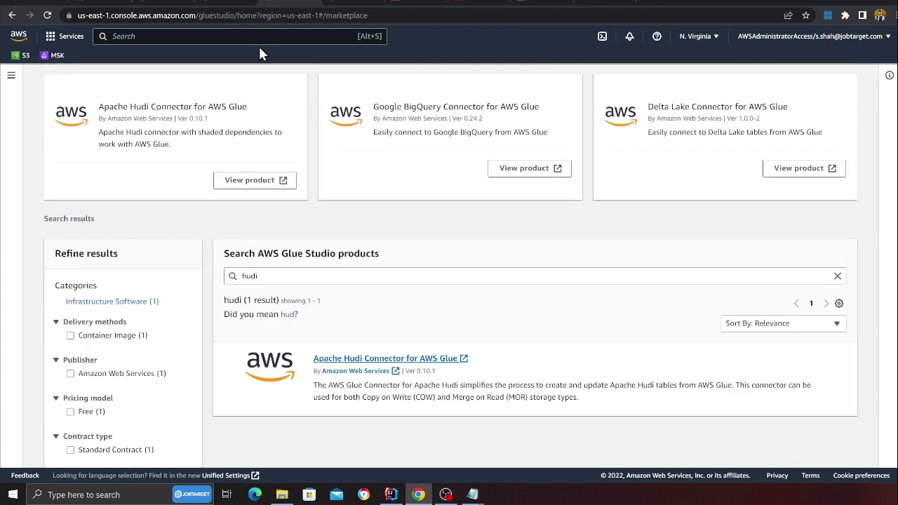
Search the console for "glue" and look up the existing hudi-connection on Glue Studio's Connectors page.
scroll(161, 114, "up", 1)
left_click(8, 77)
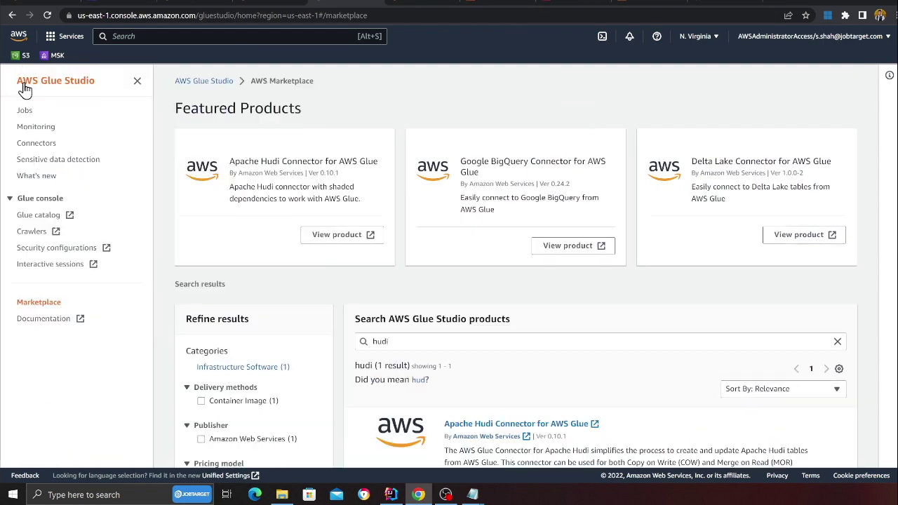
left_click(149, 35)
type("g")
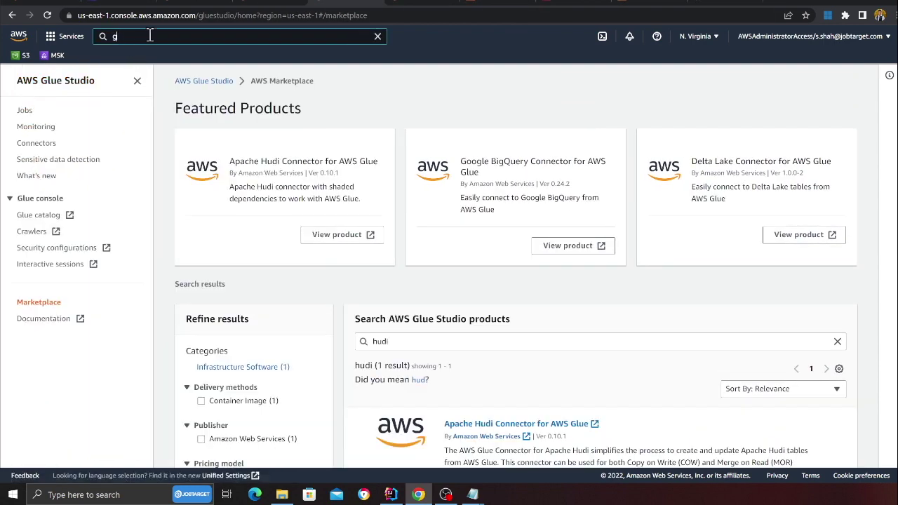
type("lue")
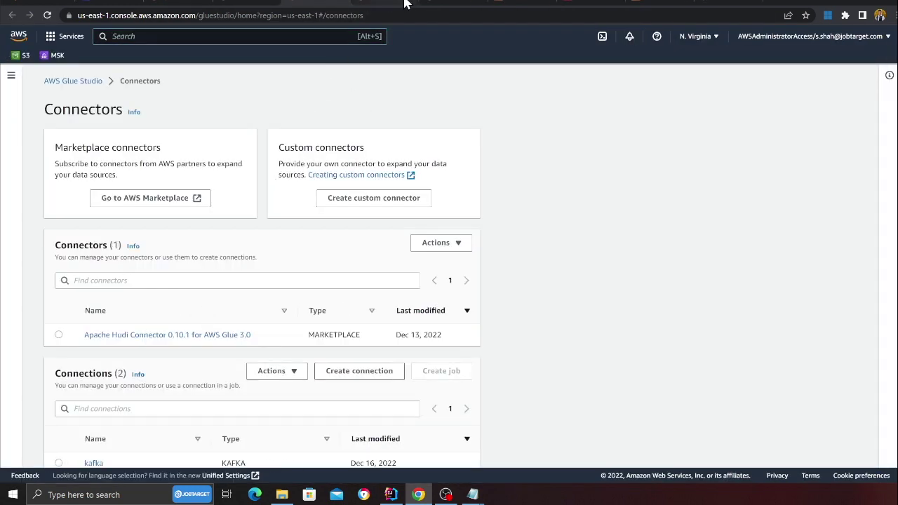
scroll(133, 379, "down", 1)
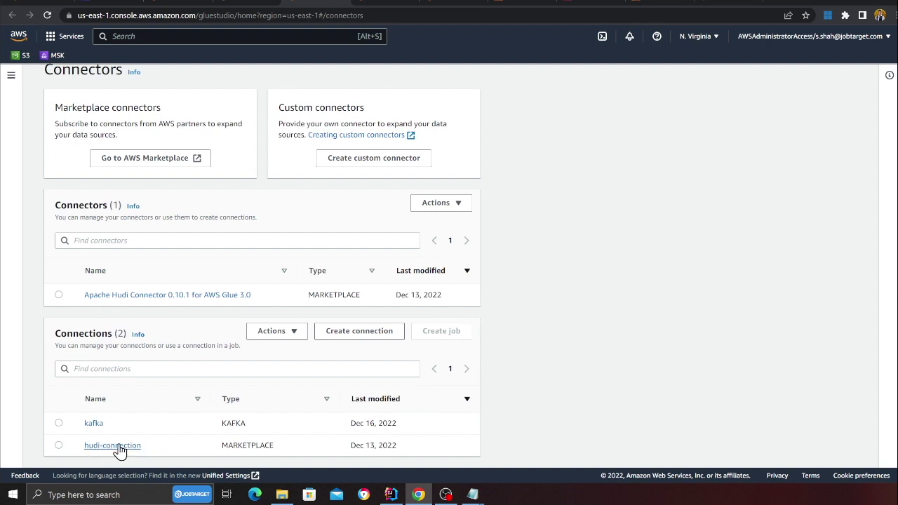
Return to the crawler list to check its table changes and search the AWS console for "athena".
left_click(240, 3)
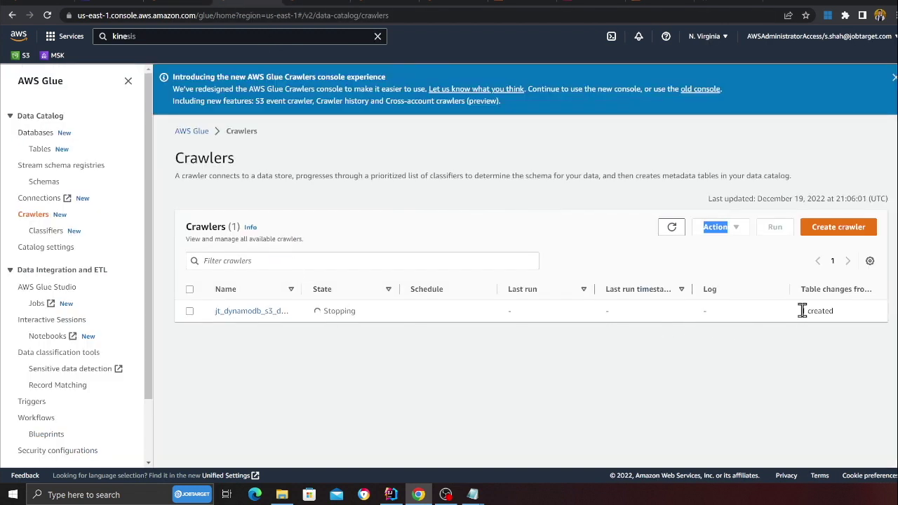
left_click_drag(802, 310, 821, 311)
left_click(253, 31)
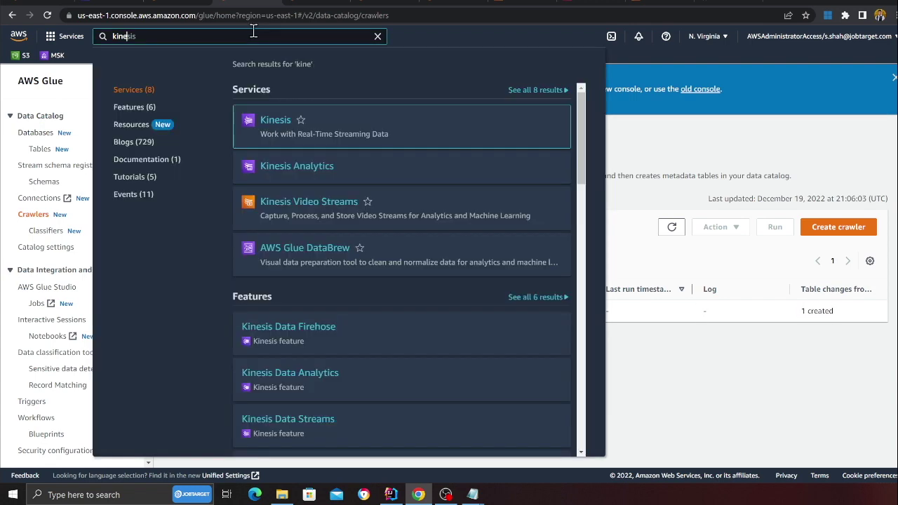
type("athena")
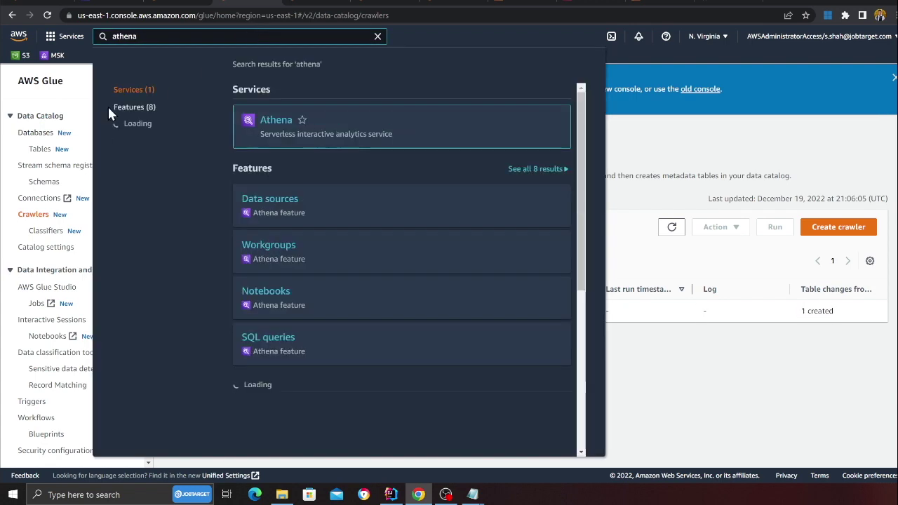
Open the qadb database from the Glue Databases list and refresh its tables.
left_click(23, 140)
left_click(766, 354)
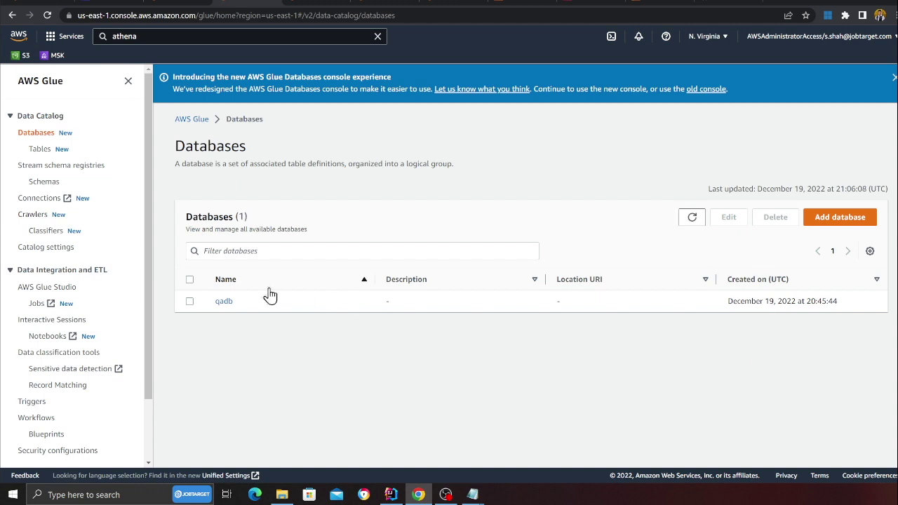
left_click(224, 302)
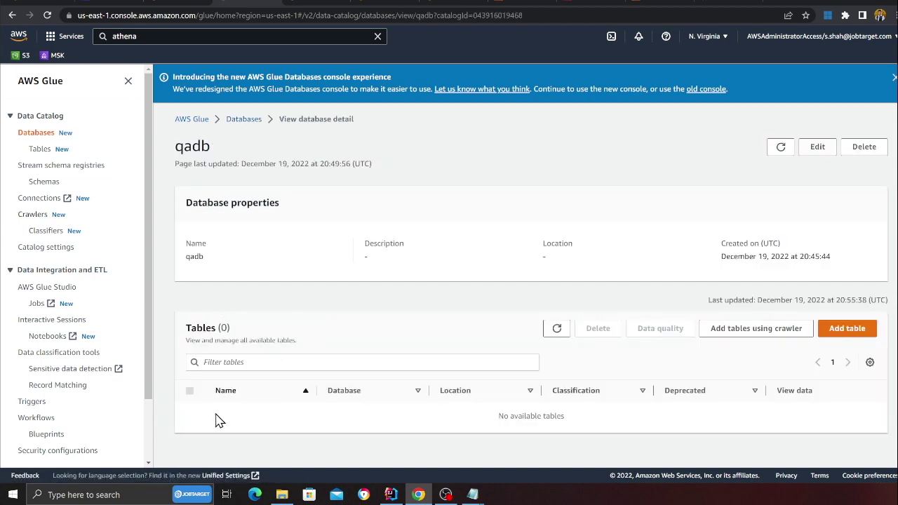
left_click(556, 328)
key("ctrl+minus")
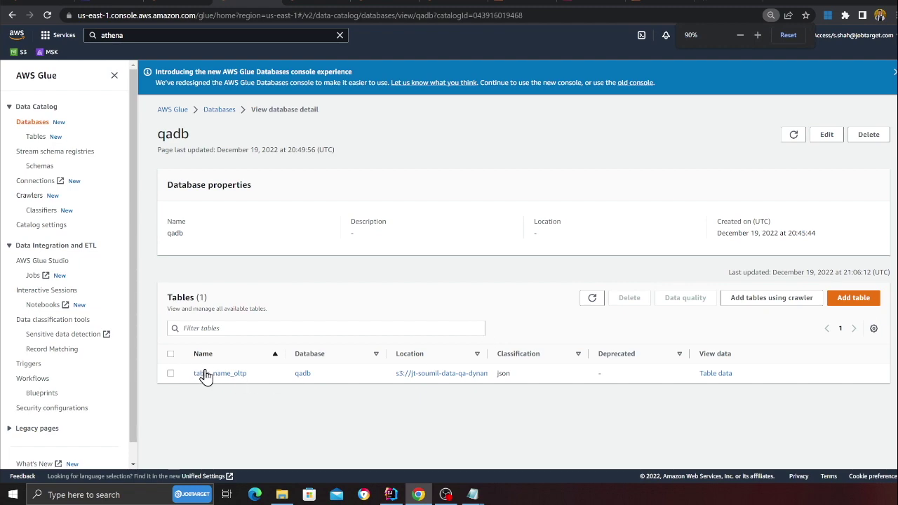
Open the Athena query editor and preview the table_name_oltp table in the qadb database.
left_click(134, 36)
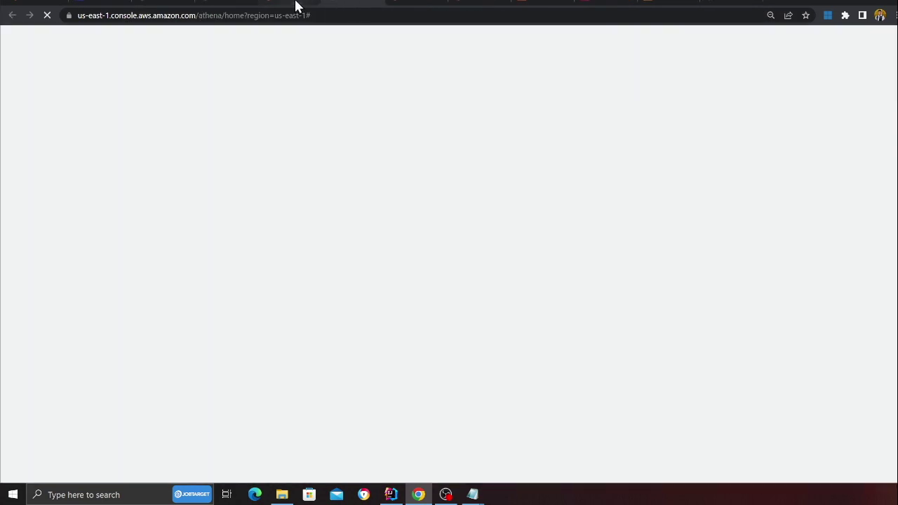
left_click(295, 6)
left_click(328, 9)
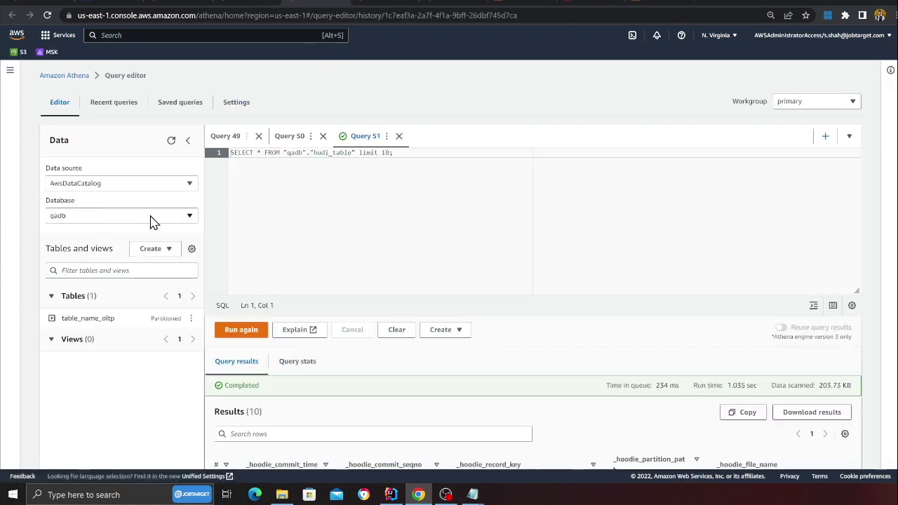
left_click(189, 318)
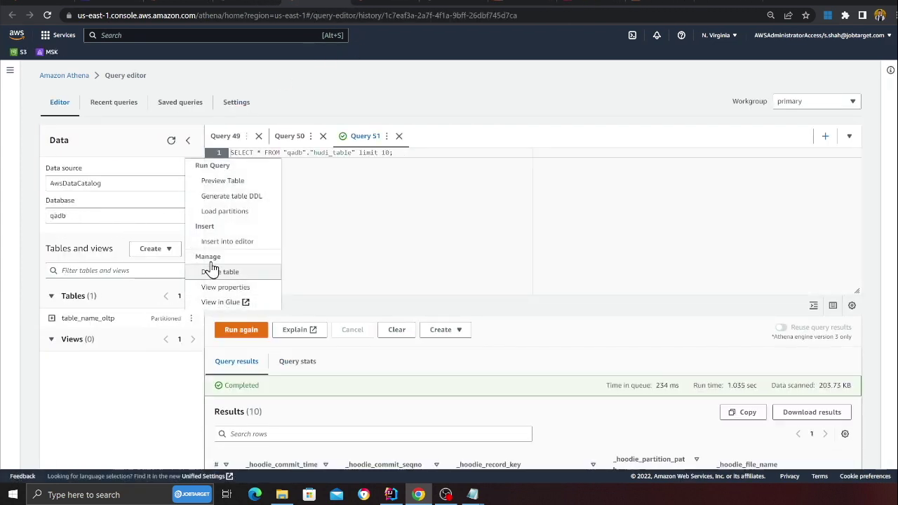
left_click(231, 181)
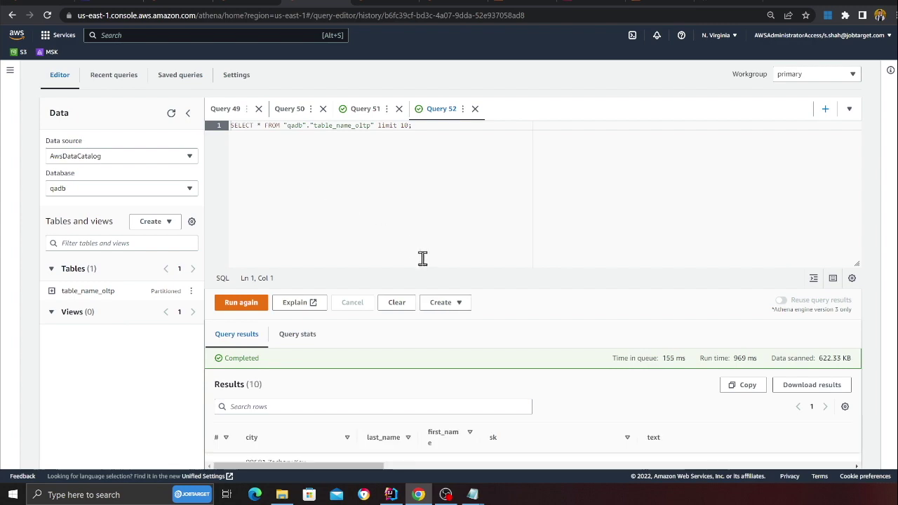
Examine the preview rows across all columns, from city and sk to eventname, eventsource and the date partitions.
scroll(418, 255, "down", 5)
scroll(392, 355, "up", 2)
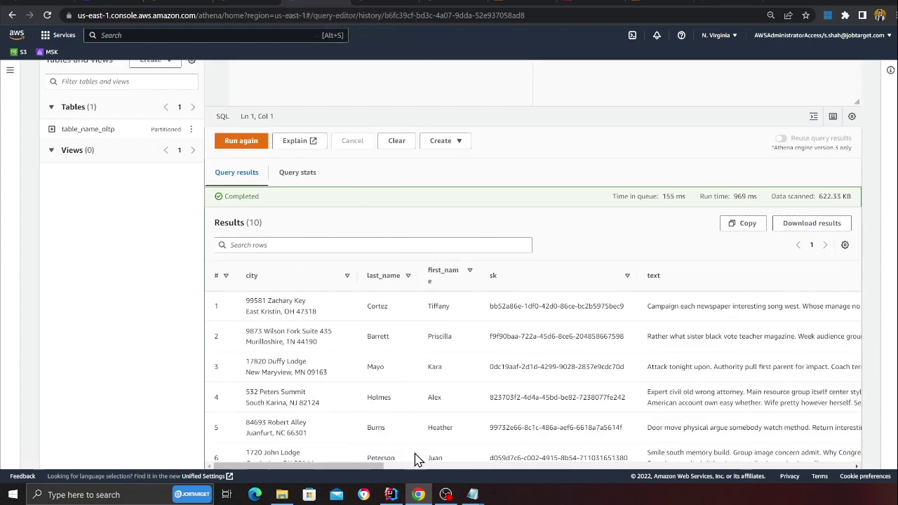
left_click_drag(354, 466, 838, 456)
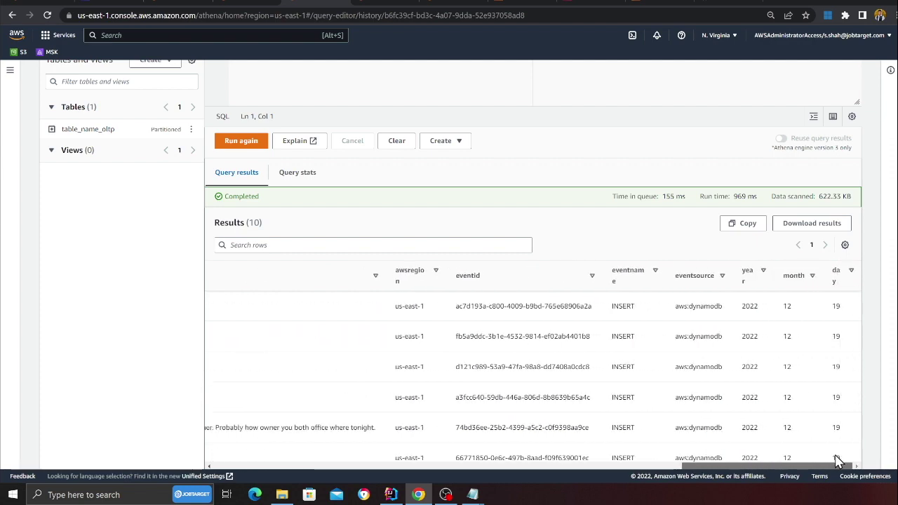
scroll(634, 357, "down", 1)
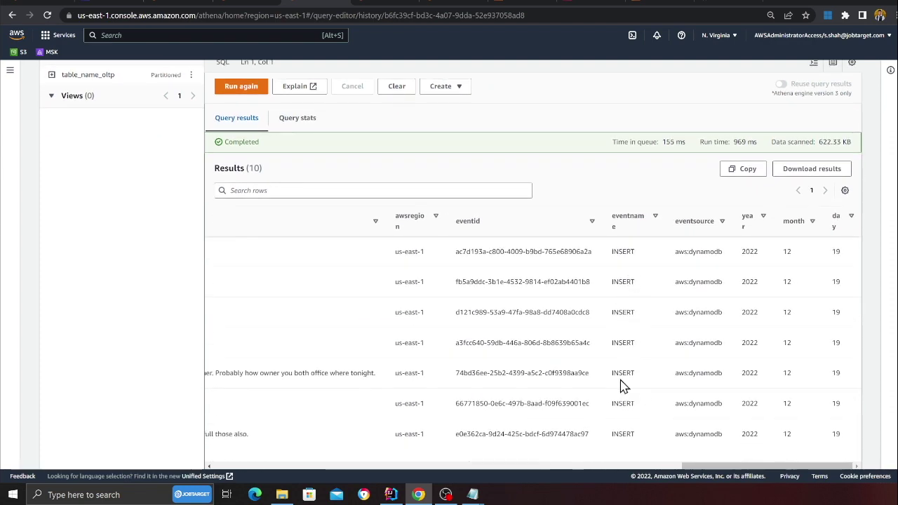
left_click_drag(687, 463, 190, 430)
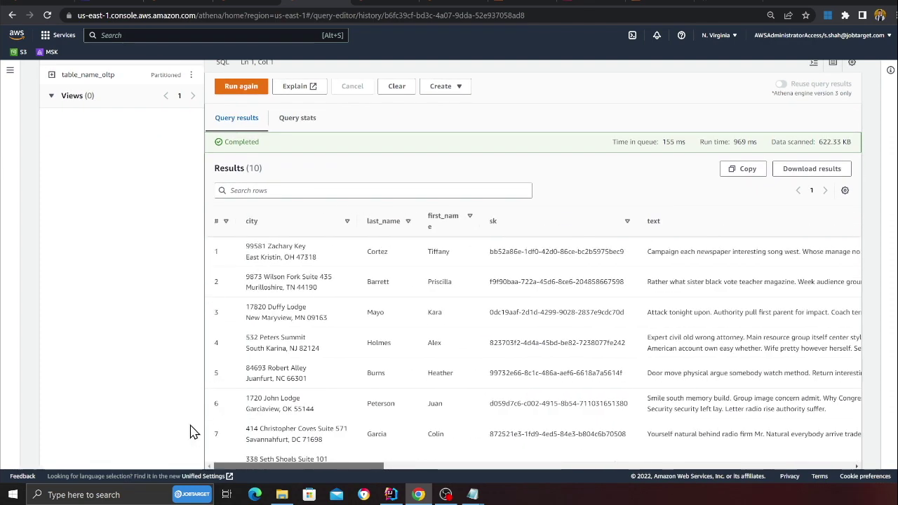
scroll(316, 181, "up", 2)
Return to the Glue console, open the Glue Studio Jobs page and choose Jupyter Notebook as the job type.
left_click(344, 5)
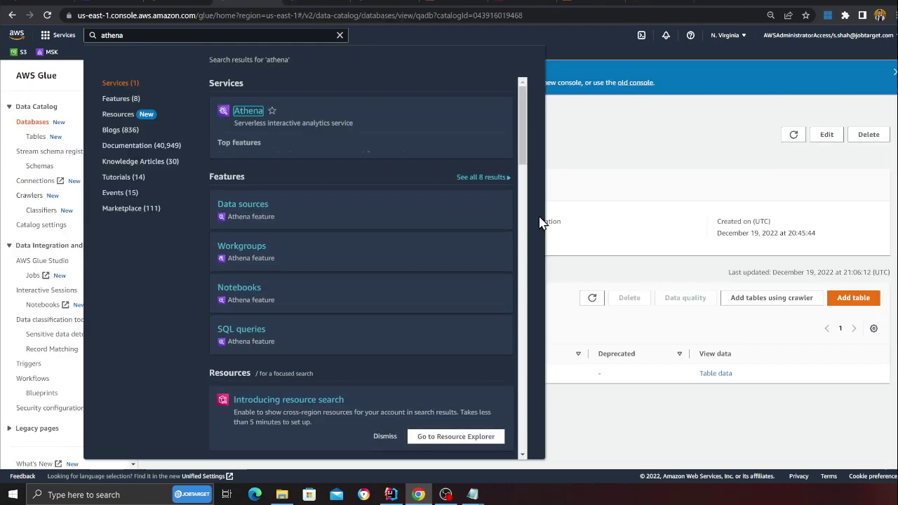
left_click(659, 216)
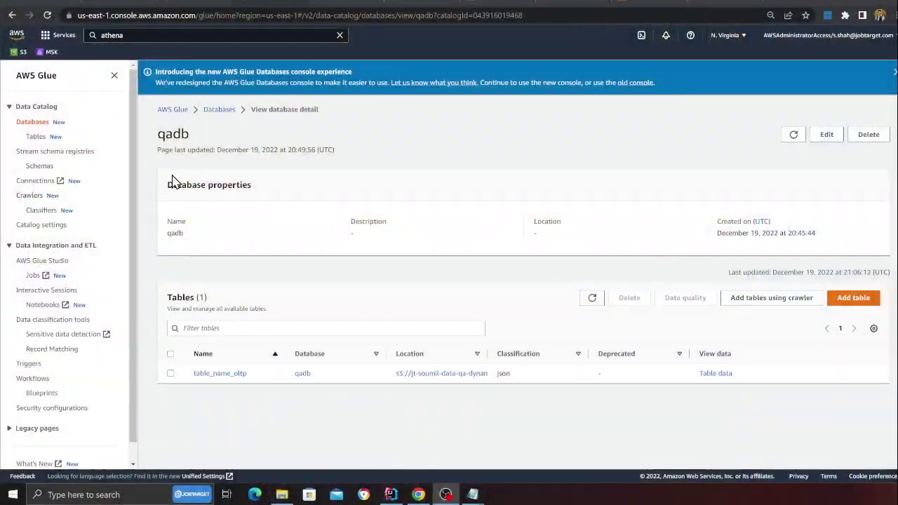
left_click(32, 275)
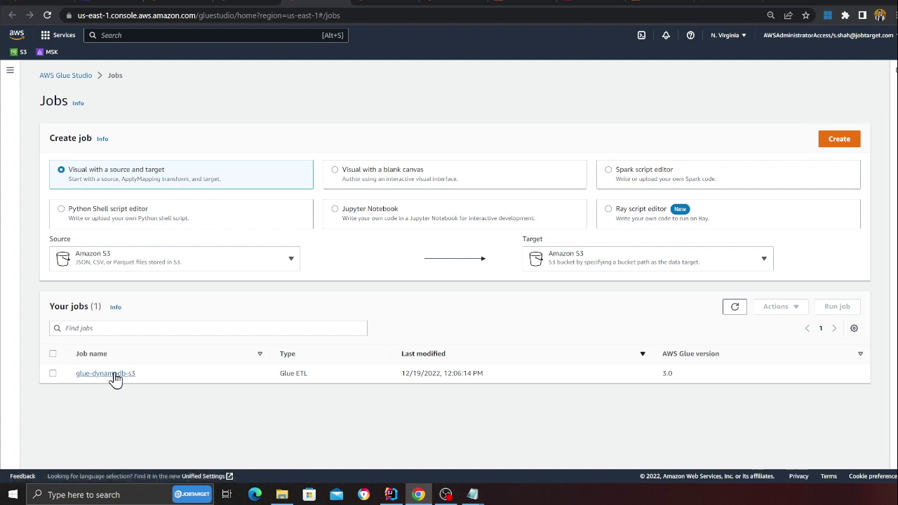
left_click(366, 219)
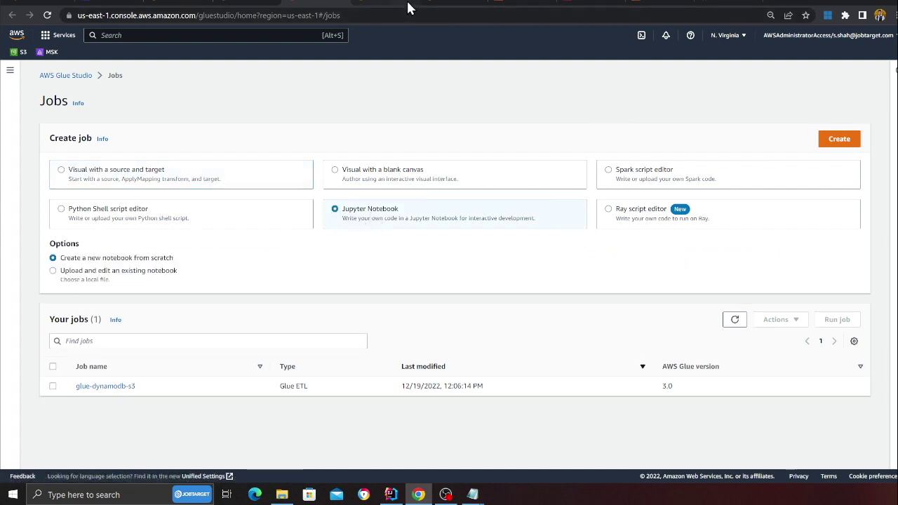
Switch to the GitHub repository and open the glue-dynamodb-s3.ipynb notebook file.
left_click(654, 6)
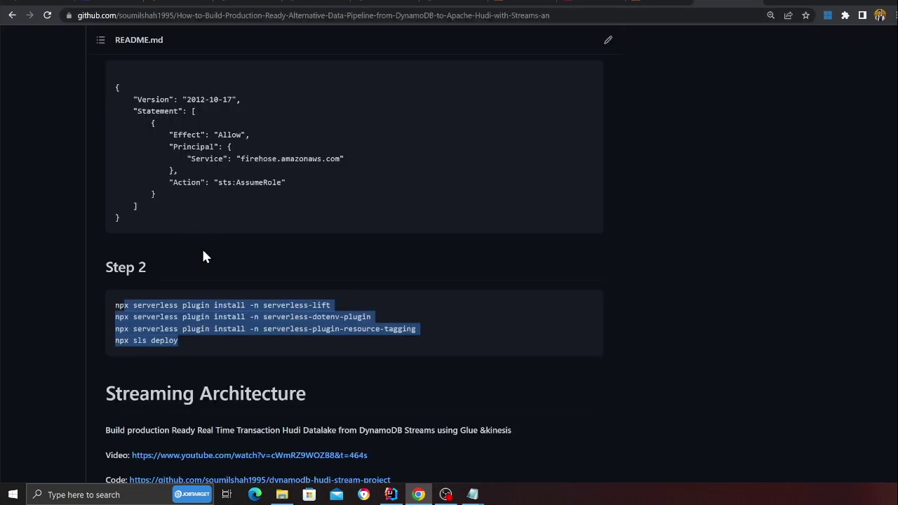
scroll(201, 247, "up", 15)
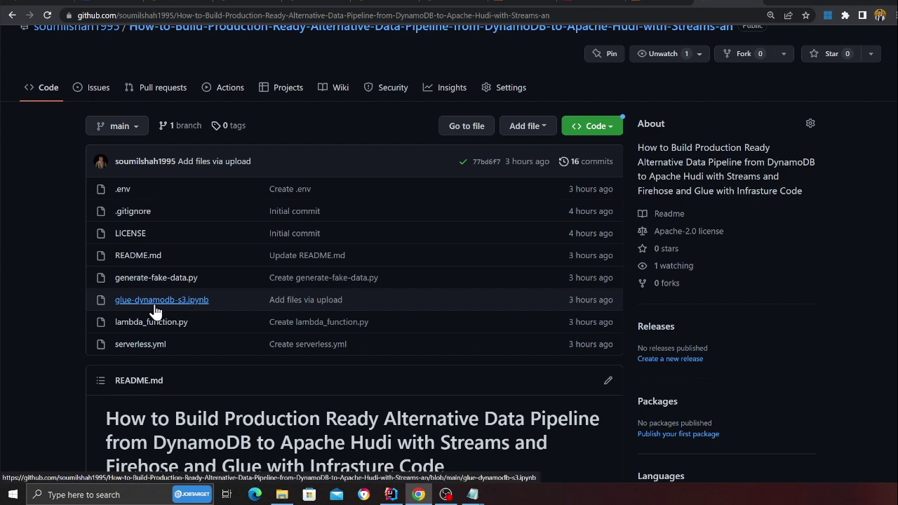
left_click(187, 301)
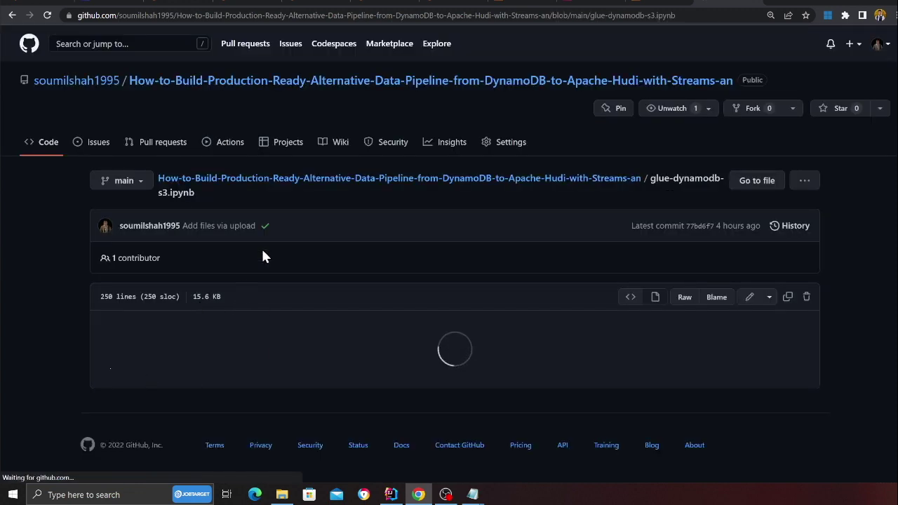
Return to the Glue Studio jobs, check the option for uploading an existing notebook, and open the glue-dynamodb-s3 job.
left_click(196, 4)
left_click(236, 3)
left_click(286, 4)
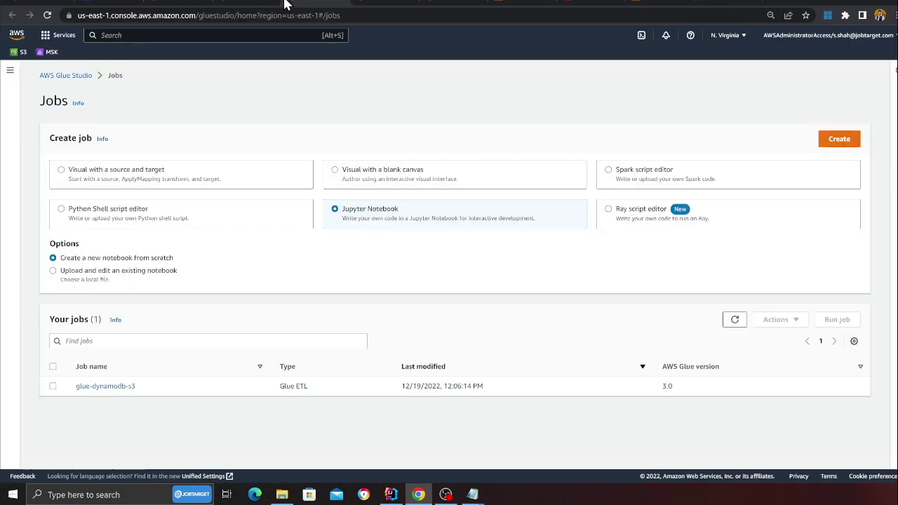
left_click(69, 278)
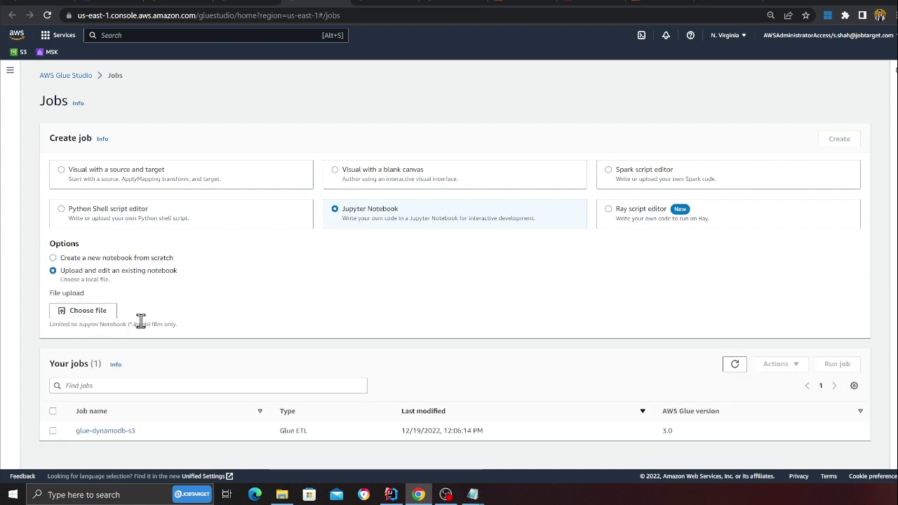
left_click(87, 260)
left_click(54, 387)
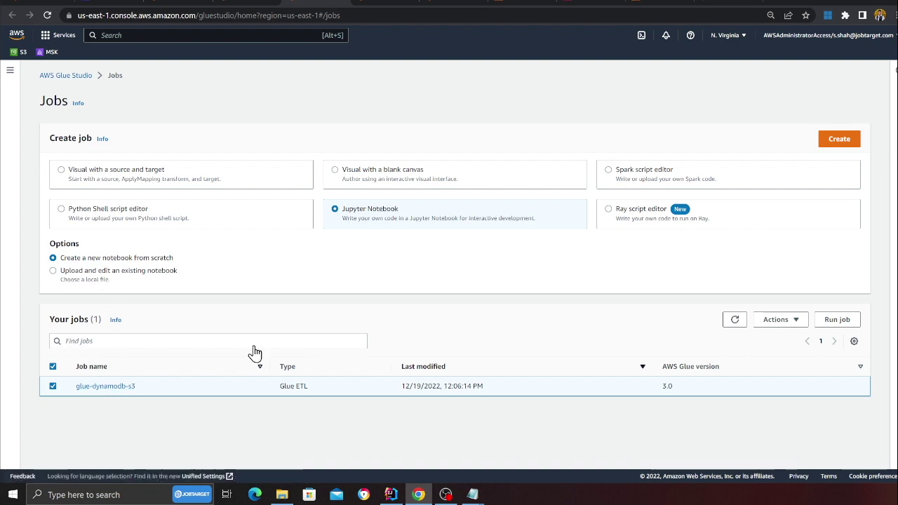
left_click(105, 387)
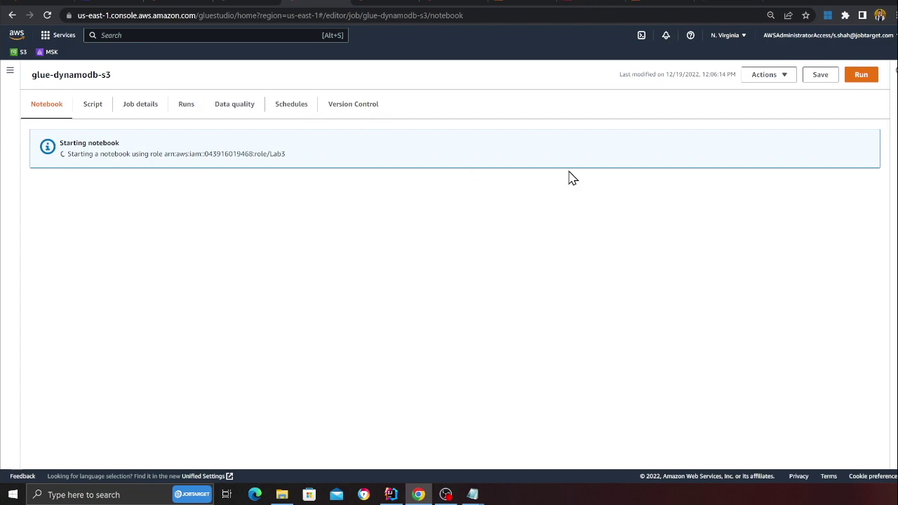
Review the notebook code on GitHub, the S3 day=19 folder and the qadb database, and return to the job's notebook.
left_click(720, 6)
scroll(270, 257, "down", 20)
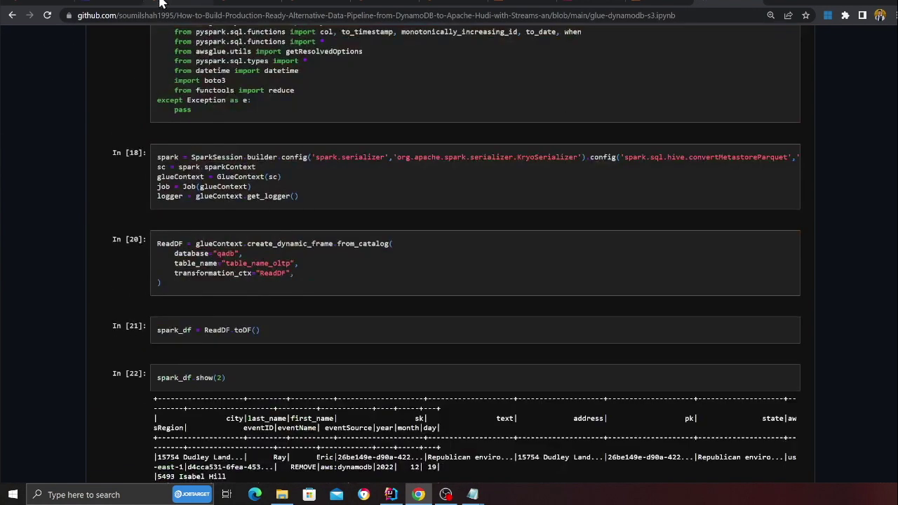
left_click(161, 3)
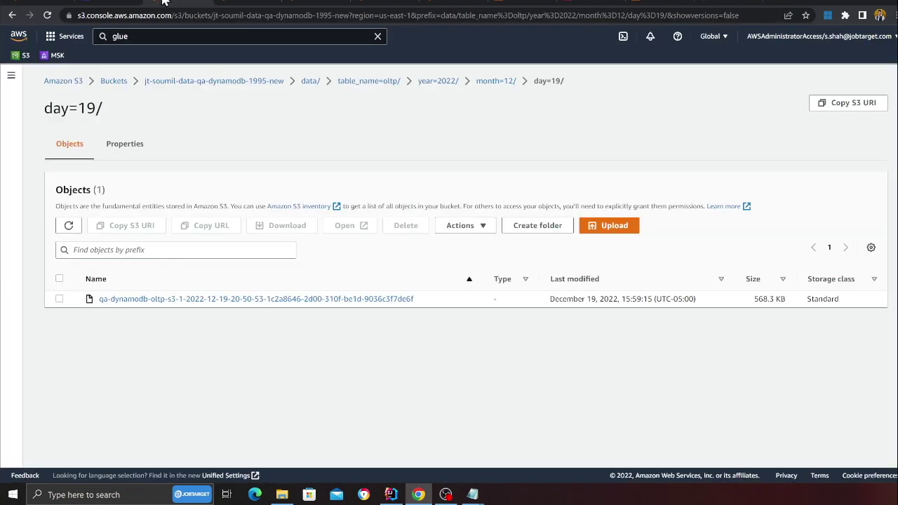
left_click(225, 3)
left_click(256, 2)
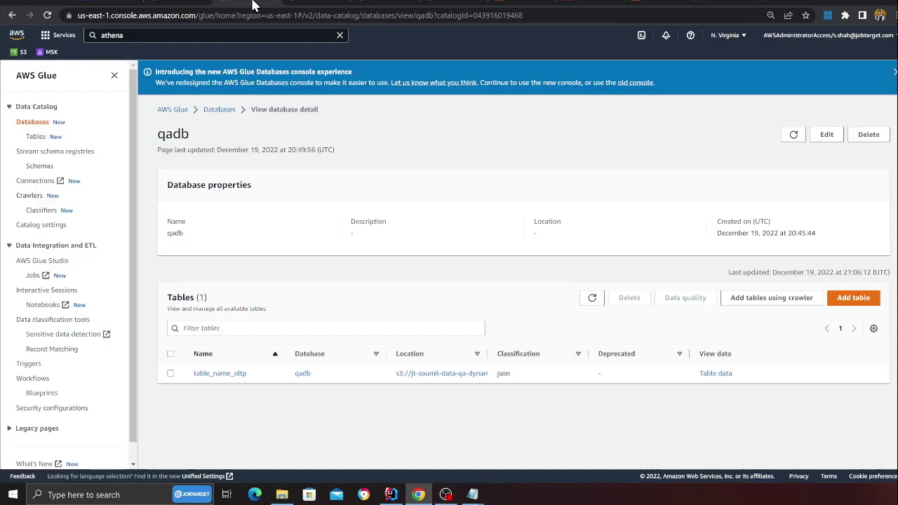
left_click(307, 4)
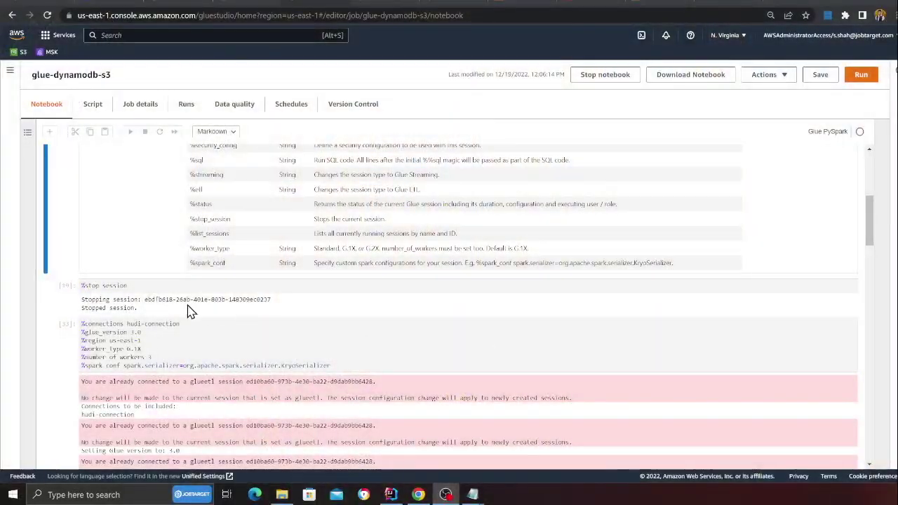
Run the session configuration cell with hudi-connection, Glue version 3.0, region us-east-1, worker type G.1X and 3 workers.
scroll(169, 311, "up", 1)
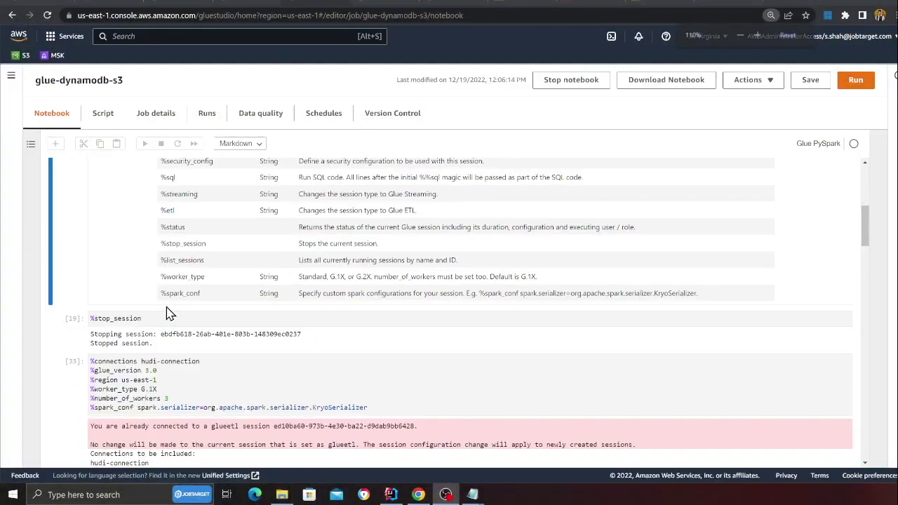
scroll(171, 311, "down", 1)
scroll(181, 291, "down", 2)
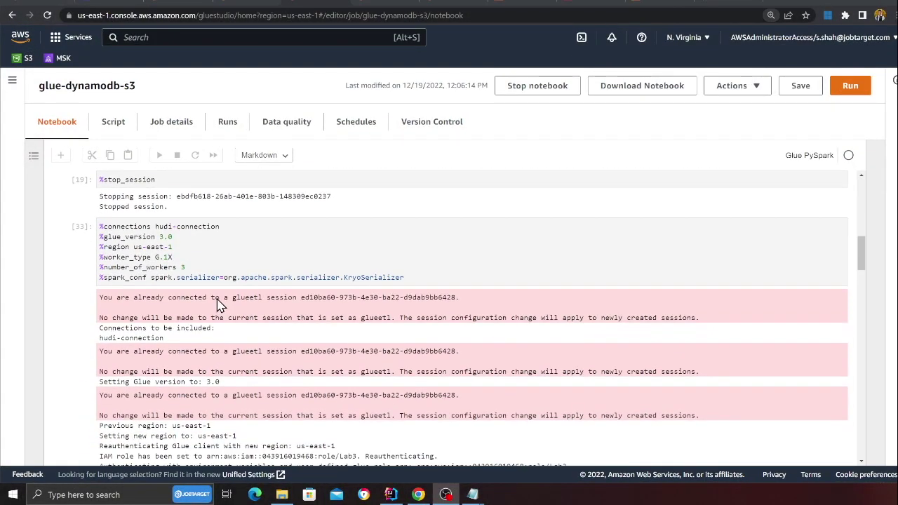
key("ctrl+plus")
double_click(176, 290)
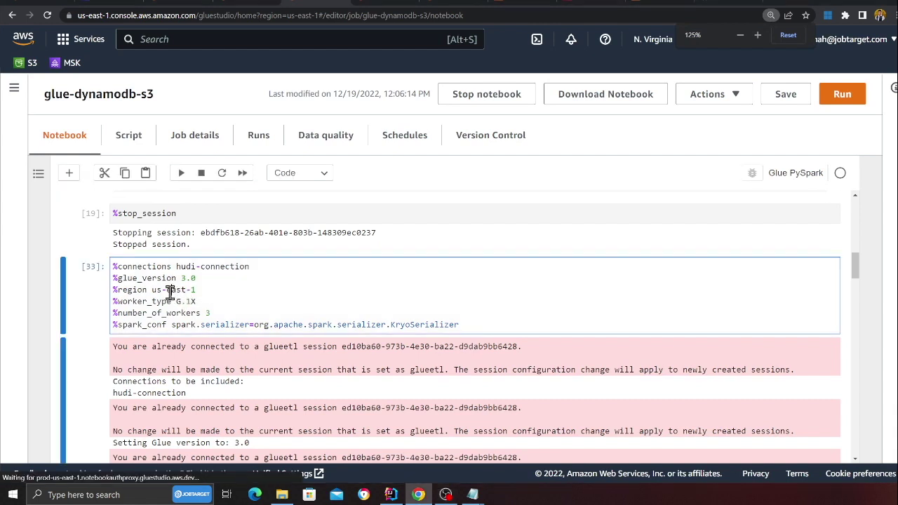
left_click(204, 293)
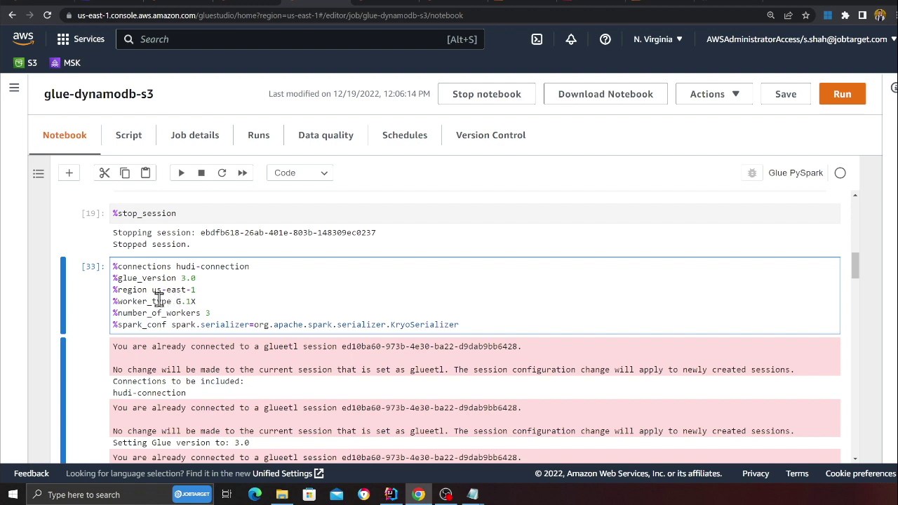
type("3")
key("shift+Return")
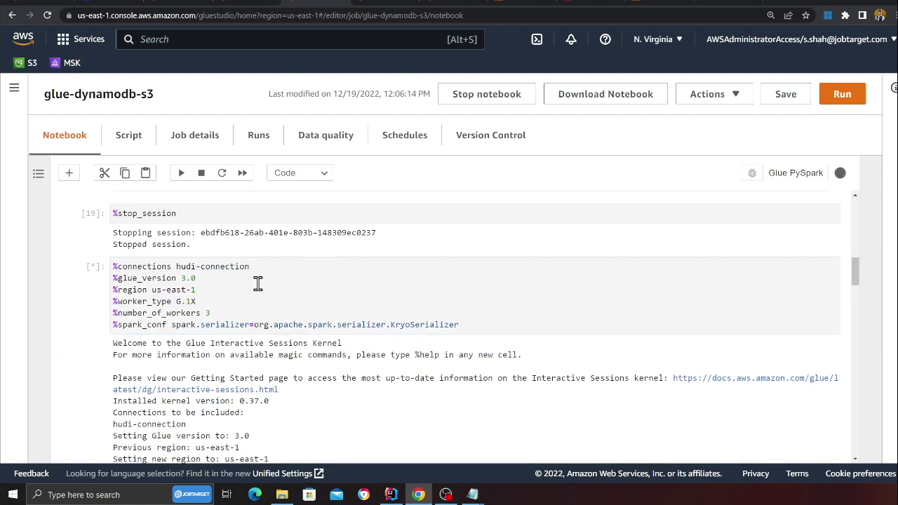
Run the library imports cell and the cell that builds the Spark session, Glue context, job and logger.
scroll(257, 323, "down", 4)
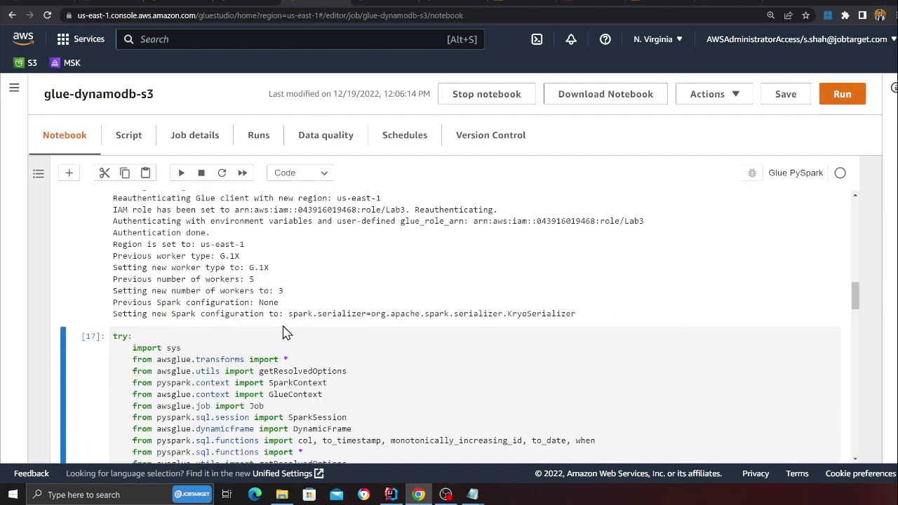
key("shift+Return")
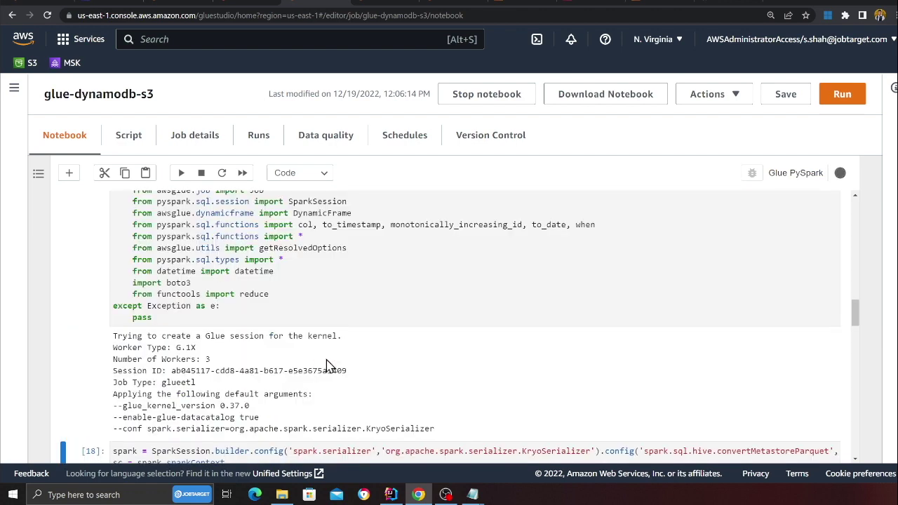
scroll(294, 342, "down", 2)
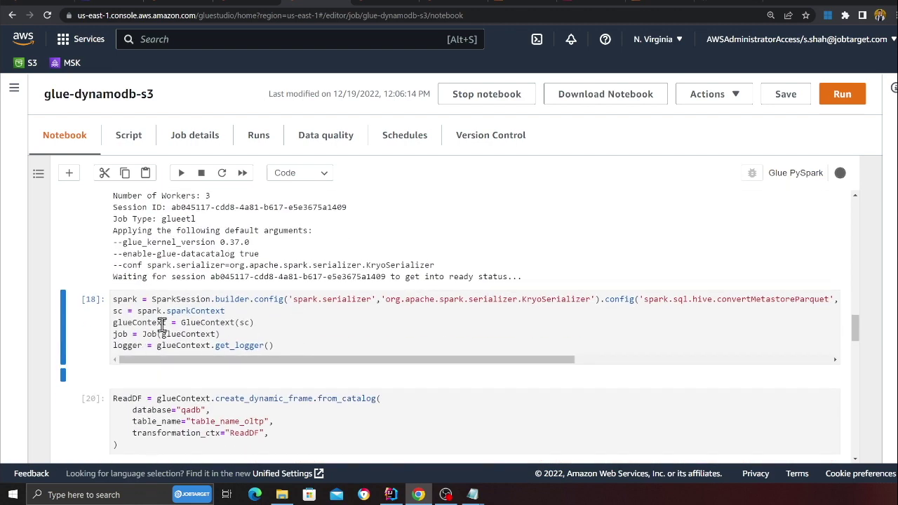
key("shift+Return")
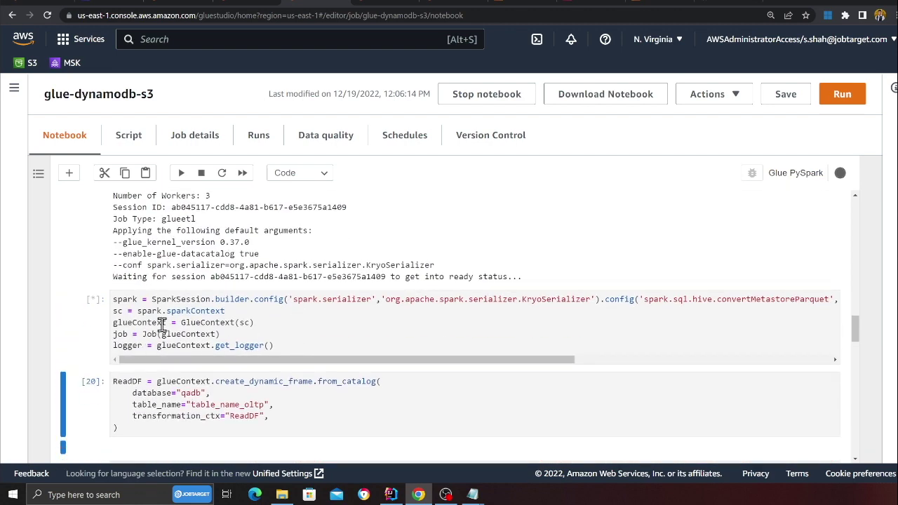
Examine the ReadDF cell that uses create_dynamic_frame to read table_name_oltp from the qadb catalog database.
scroll(234, 345, "down", 2)
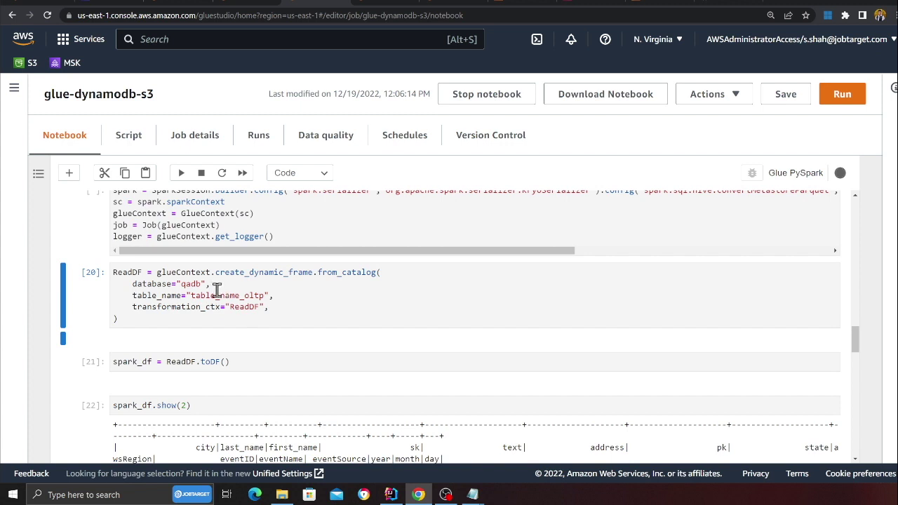
left_click_drag(114, 322, 112, 272)
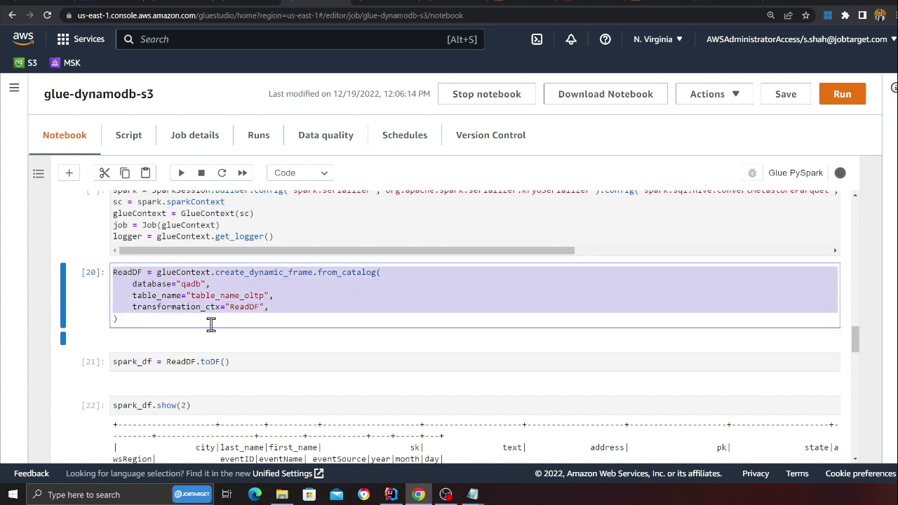
left_click(187, 283)
double_click(204, 275)
double_click(263, 274)
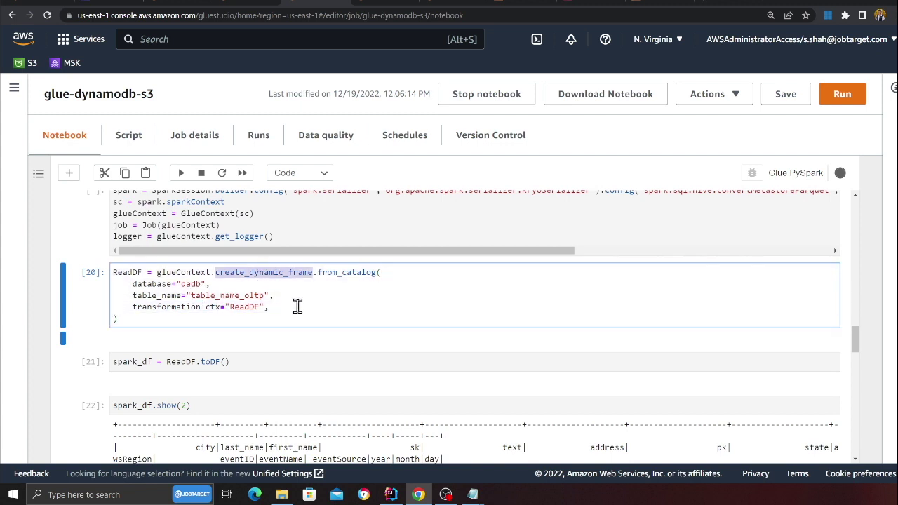
Check the qadb database's tables in the Glue Data Catalog for table_name_oltp, and return to the glue-dynamodb-s3 notebook.
double_click(342, 274)
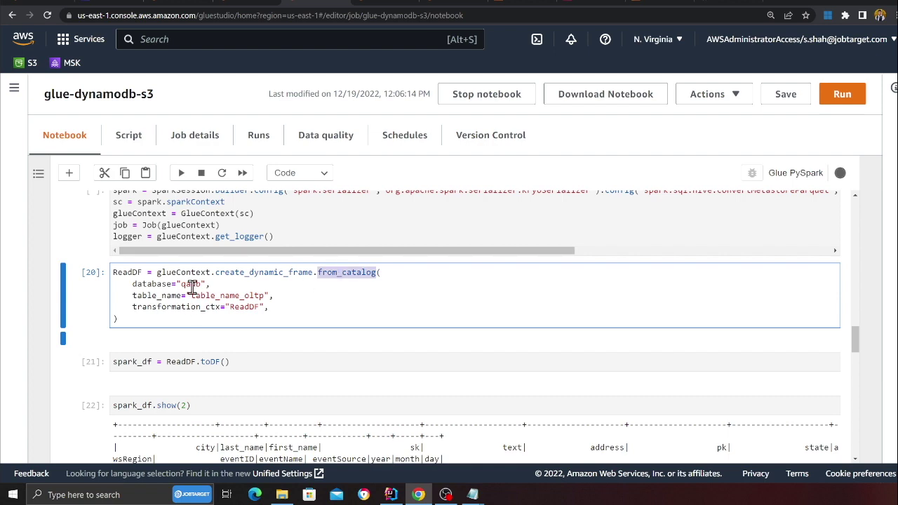
double_click(191, 284)
double_click(238, 295)
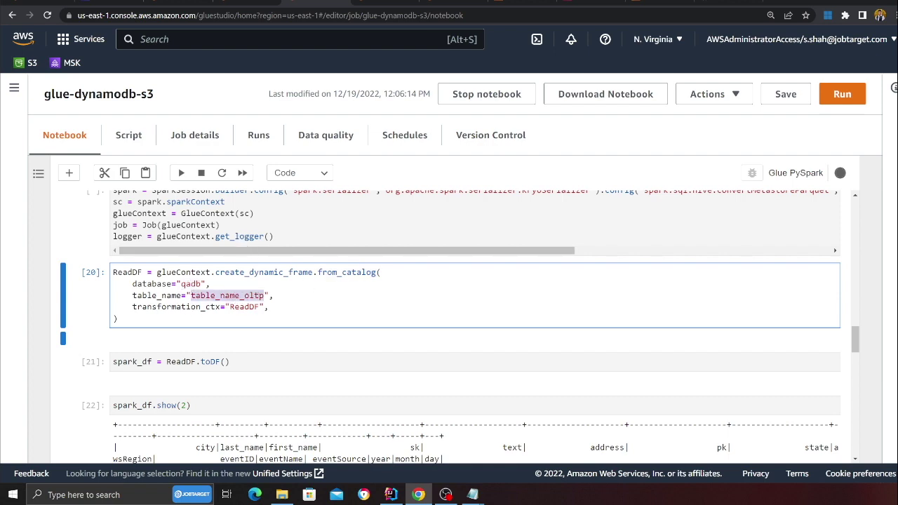
left_click(181, 5)
left_click(239, 4)
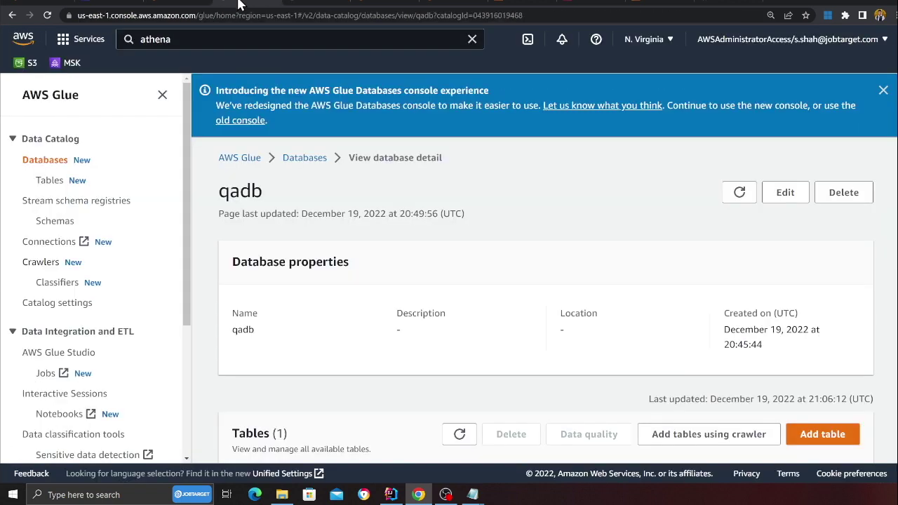
key("ctrl+minus")
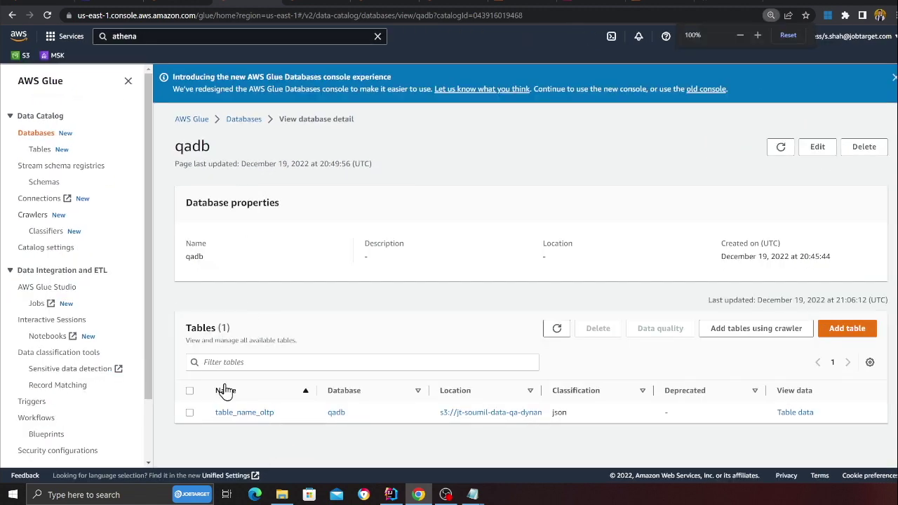
left_click(336, 3)
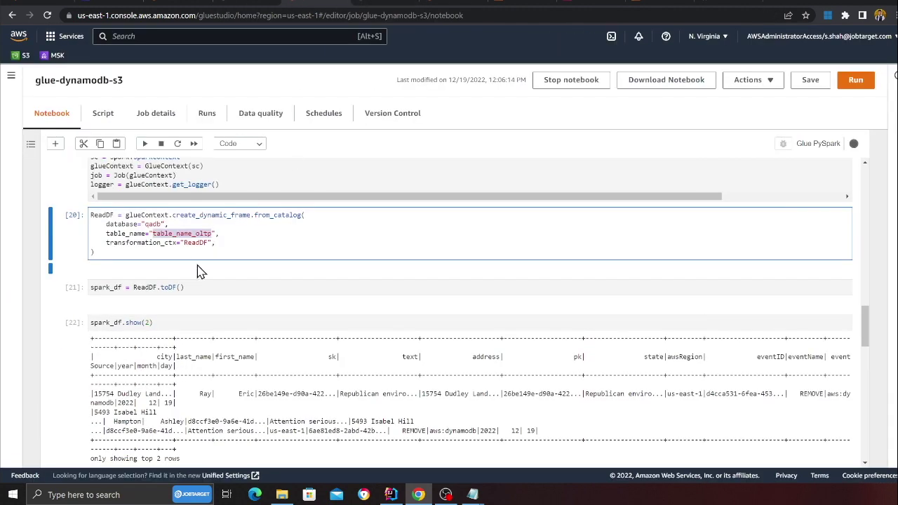
Run the ReadDF cell that reads table_name_oltp from qadb, and check the session's startup status.
scroll(151, 260, "up", 3)
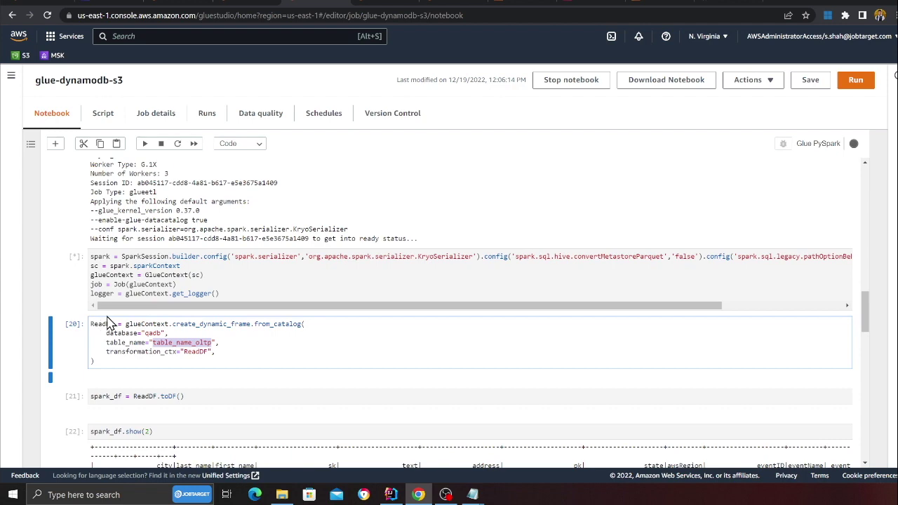
key("shift+Return")
key("ctrl+plus")
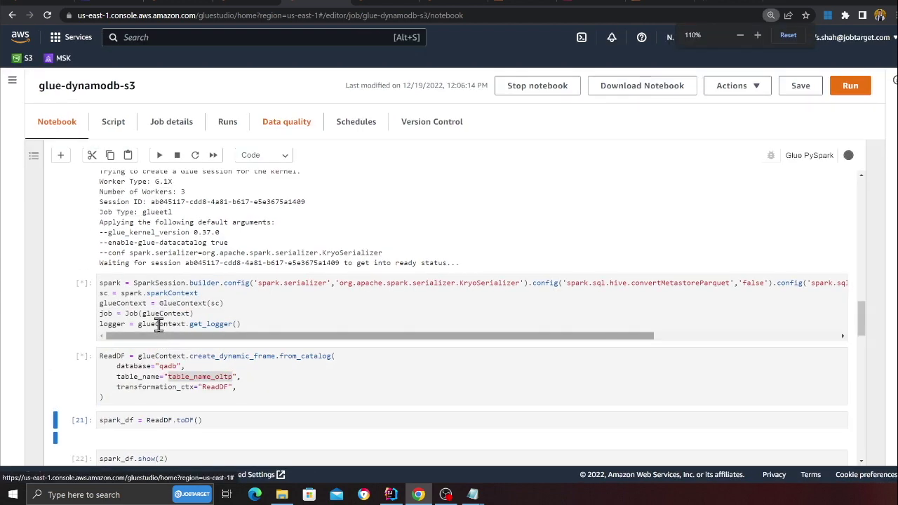
scroll(139, 330, "up", 1)
left_click_drag(125, 317, 433, 317)
scroll(276, 320, "down", 1)
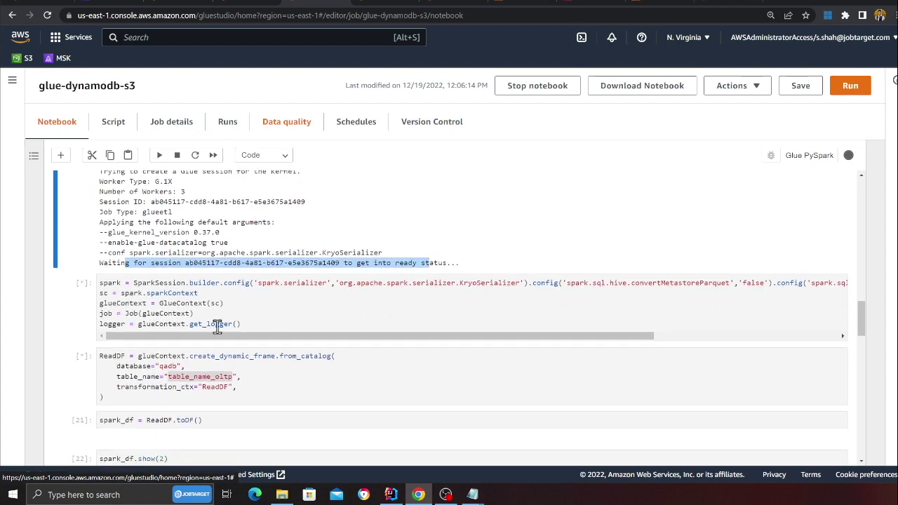
scroll(113, 303, "down", 1)
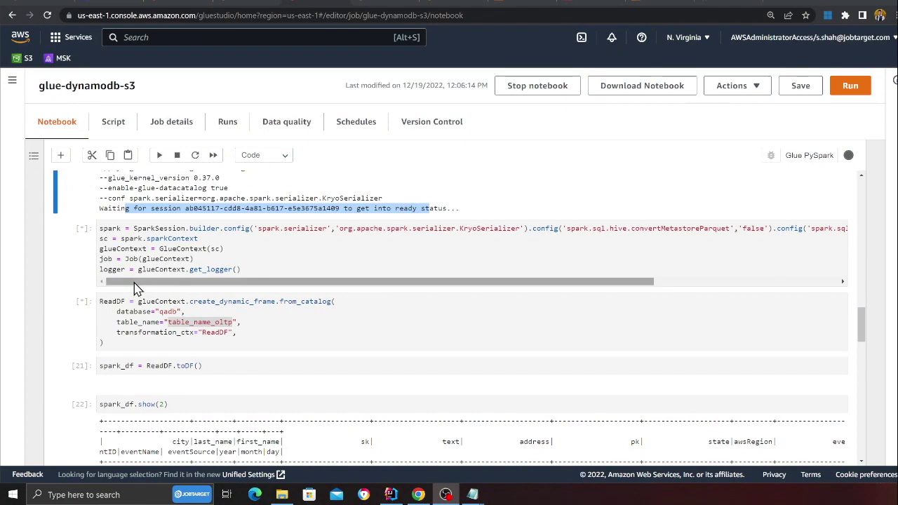
scroll(112, 365, "down", 1)
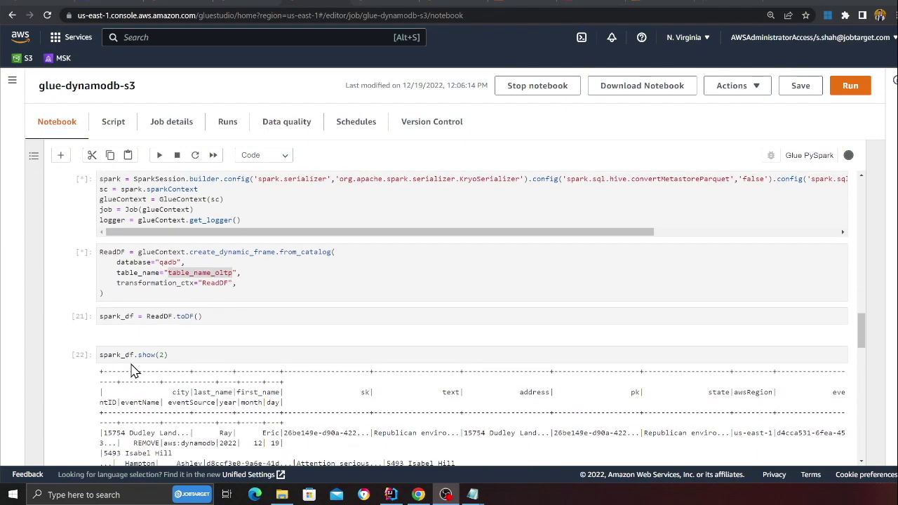
Run the cell that converts ReadDF to the Spark DataFrame spark_df and the spark_df.show(2) cell.
double_click(116, 312)
left_click_drag(129, 279, 103, 249)
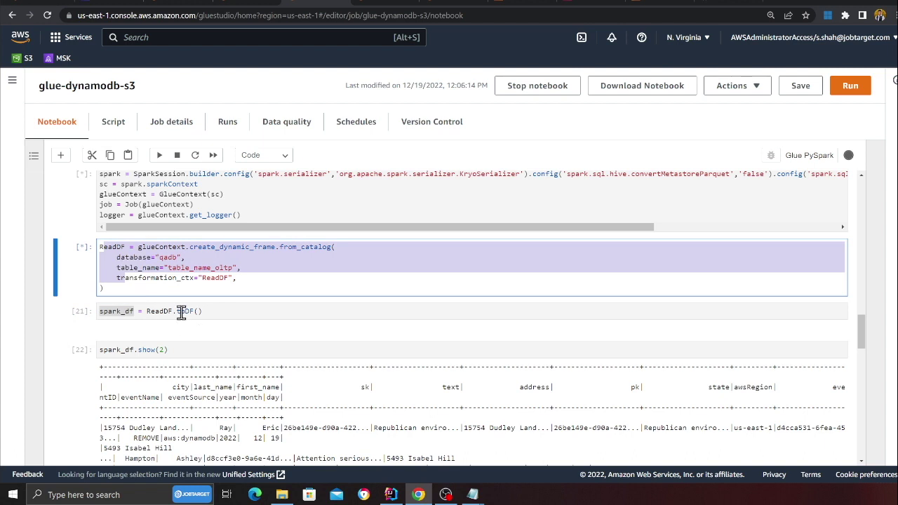
left_click(216, 311)
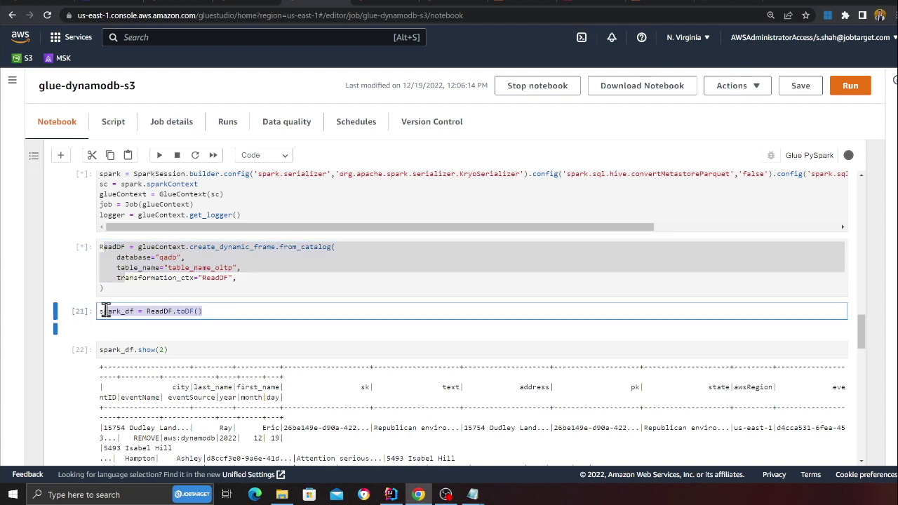
left_click(181, 351)
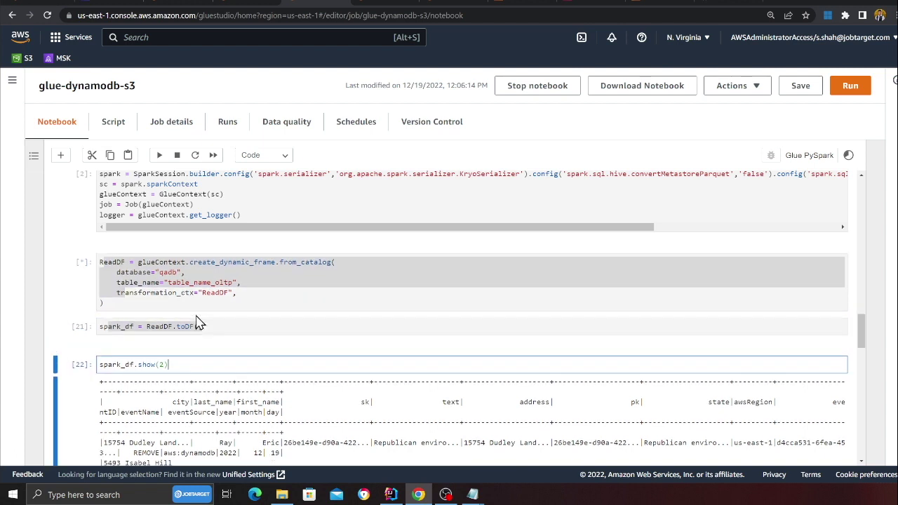
left_click(250, 322)
key("shift+Return")
key("shift+Return")
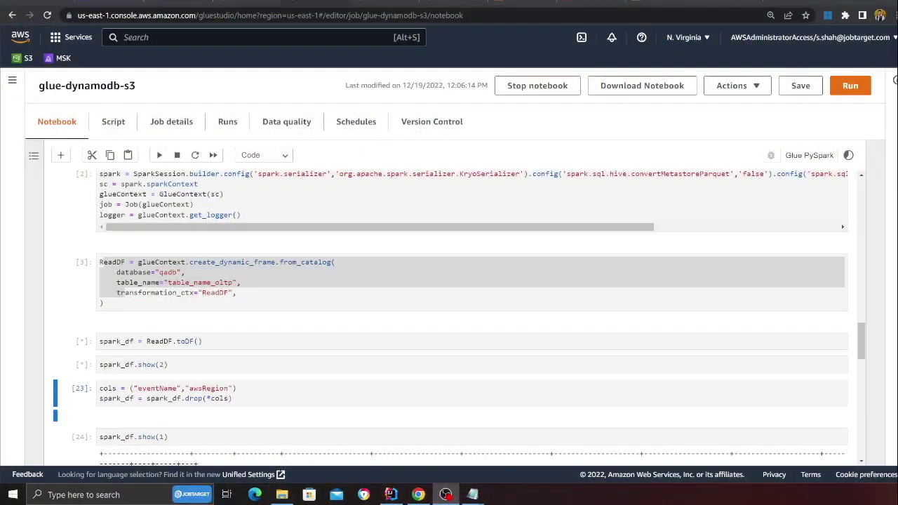
Examine the columns and rows in the spark_df.show(2) output.
left_click_drag(121, 300, 91, 261)
scroll(140, 291, "down", 1)
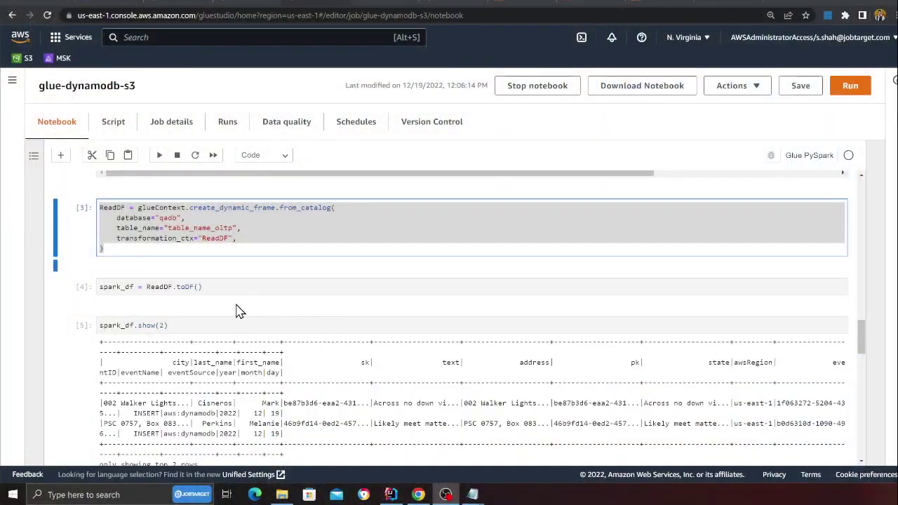
scroll(258, 310, "down", 1)
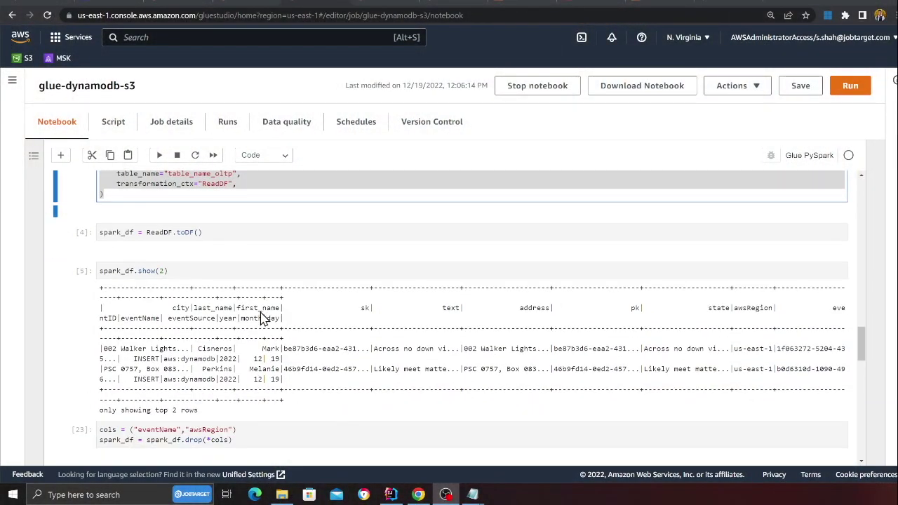
key("ctrl+minus")
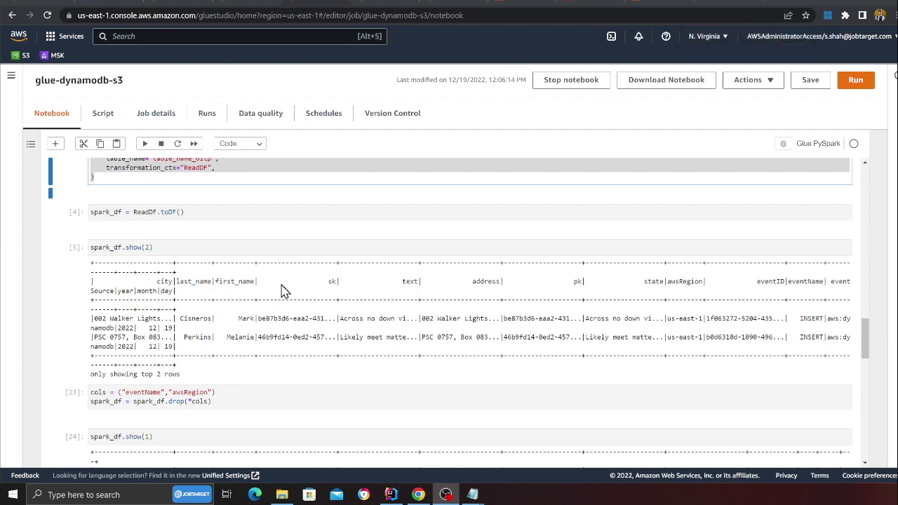
left_click_drag(320, 288, 802, 296)
left_click(517, 293)
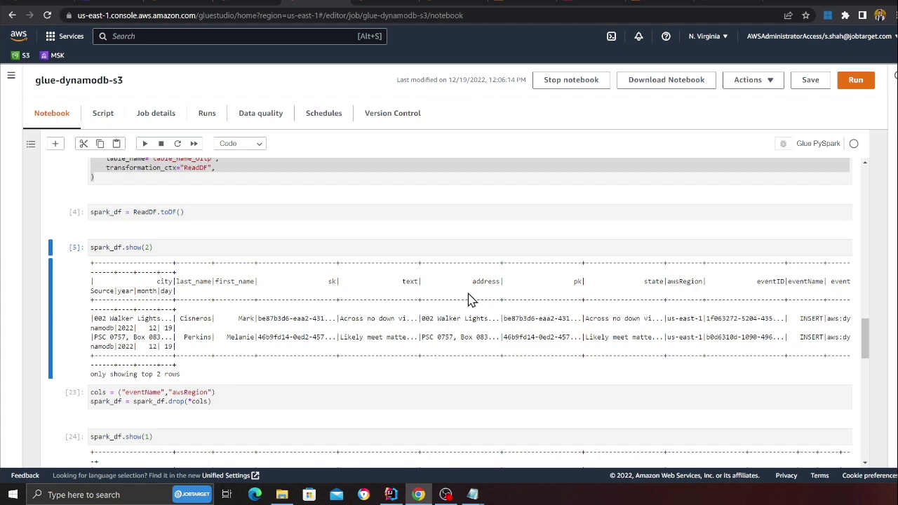
scroll(226, 341, "down", 2)
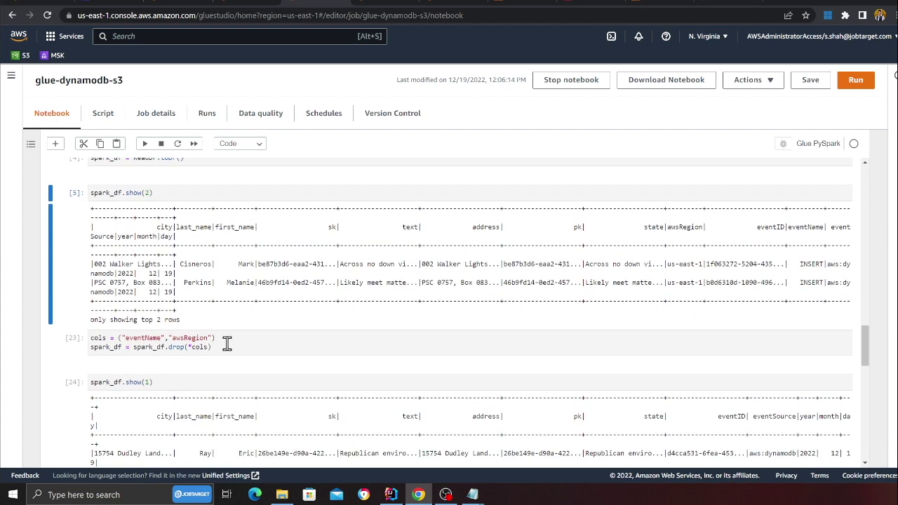
Run the cell that drops the eventName and awsRegion columns from spark_df.
key("ctrl+plus")
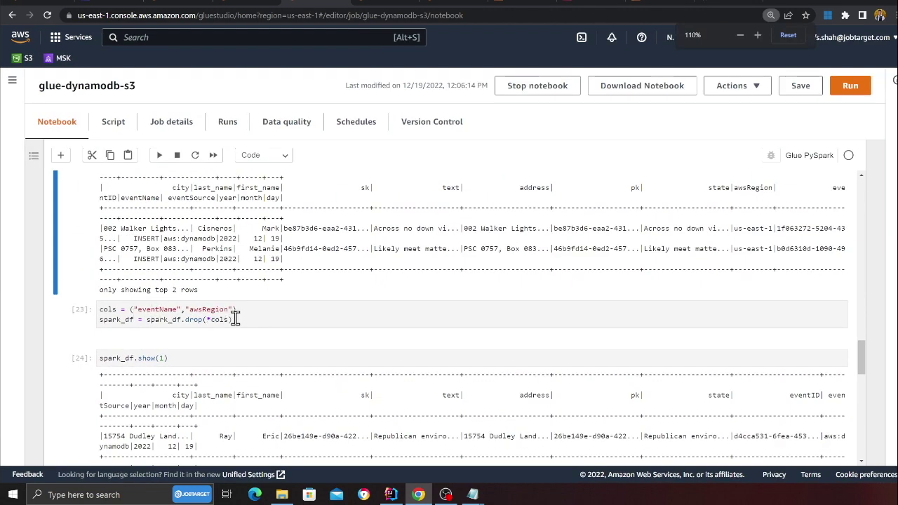
scroll(281, 307, "up", 1)
key("ctrl+minus")
double_click(188, 333)
double_click(145, 333)
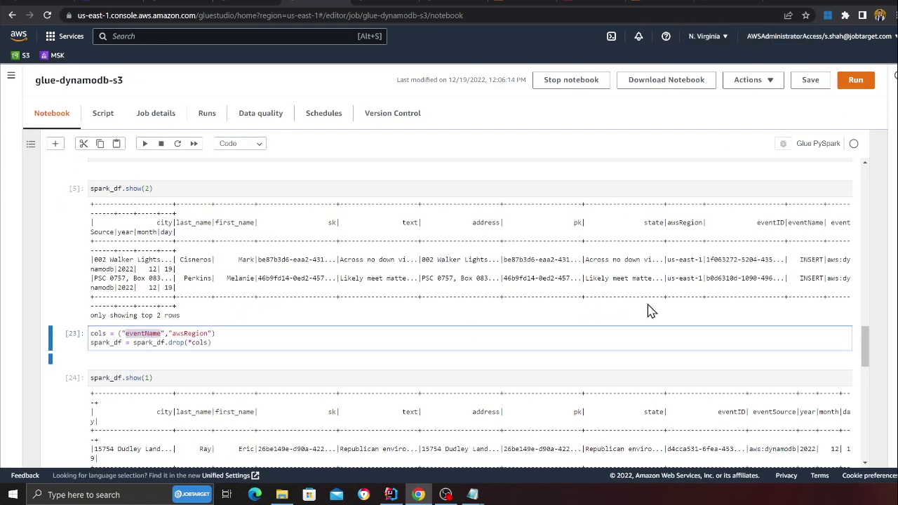
key("shift+Return")
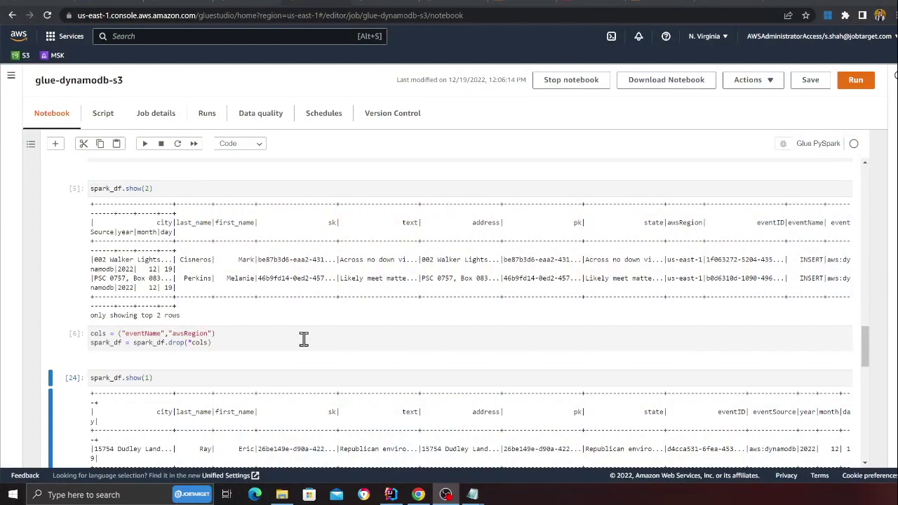
Run the spark_df.show(1) cell and review the columns left in its output.
scroll(303, 339, "down", 1)
scroll(190, 290, "down", 1)
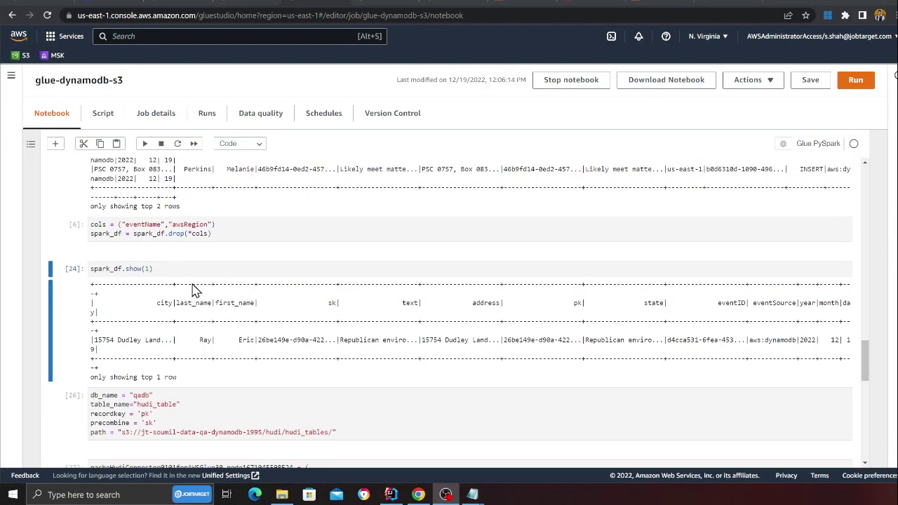
left_click(191, 267)
key("shift+Return")
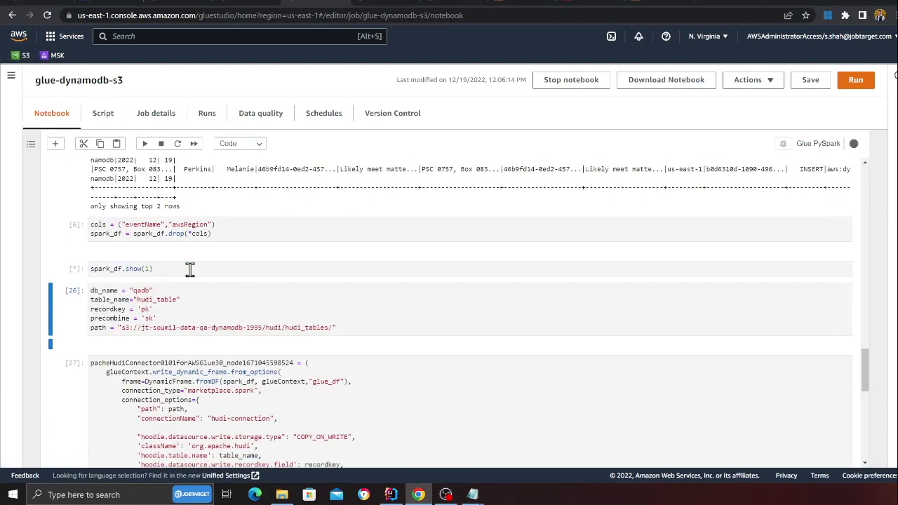
scroll(203, 291, "up", 1)
left_click_drag(156, 358, 705, 386)
scroll(607, 356, "down", 1)
left_click(270, 328)
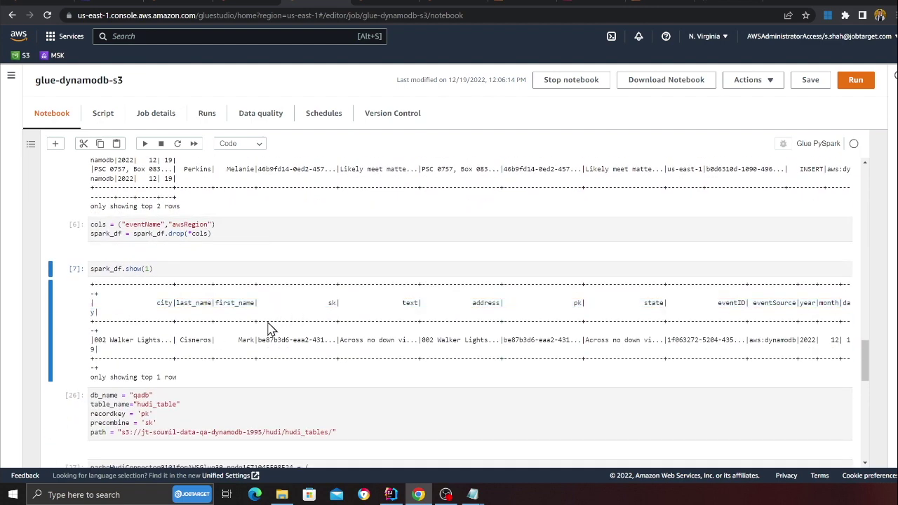
Examine the Hudi settings cell, comparing its recordkey and precombine fields with the columns of the DataFrame output above.
scroll(270, 328, "down", 2)
key("ctrl+plus")
key("ctrl+plus")
key("ctrl+plus")
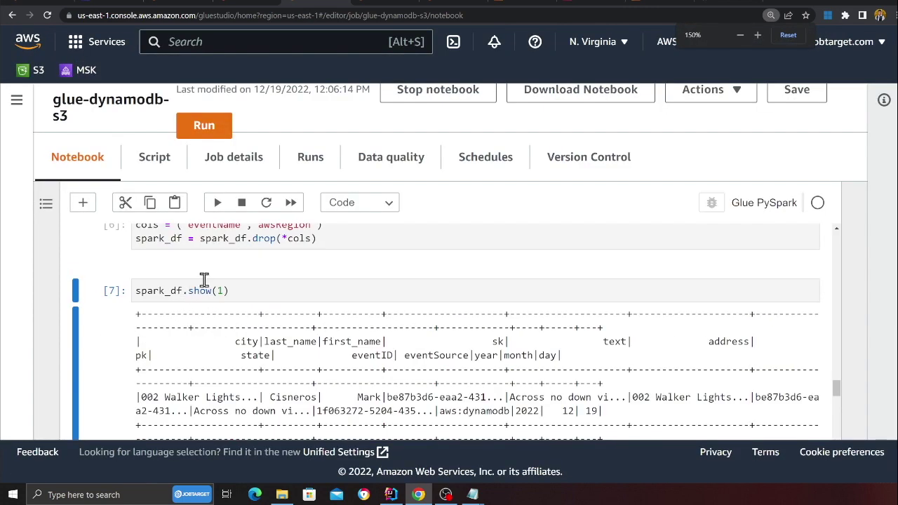
scroll(203, 279, "down", 3)
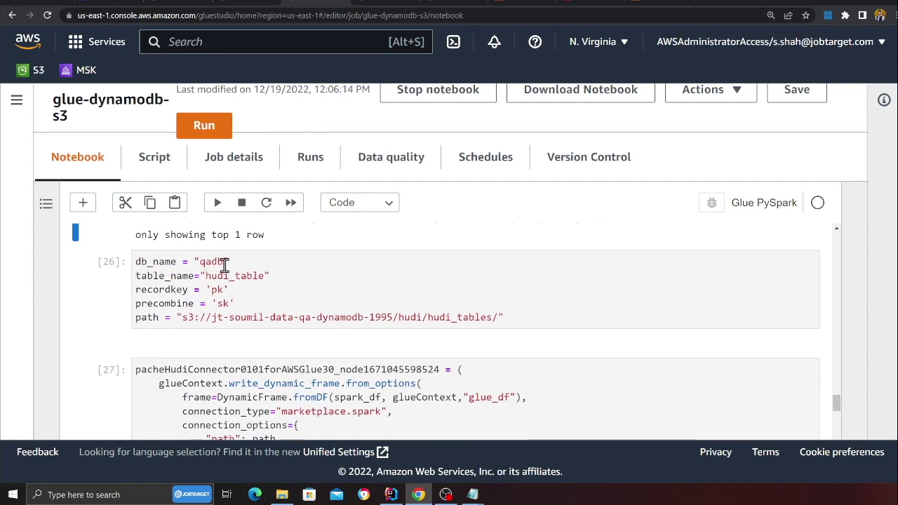
double_click(253, 278)
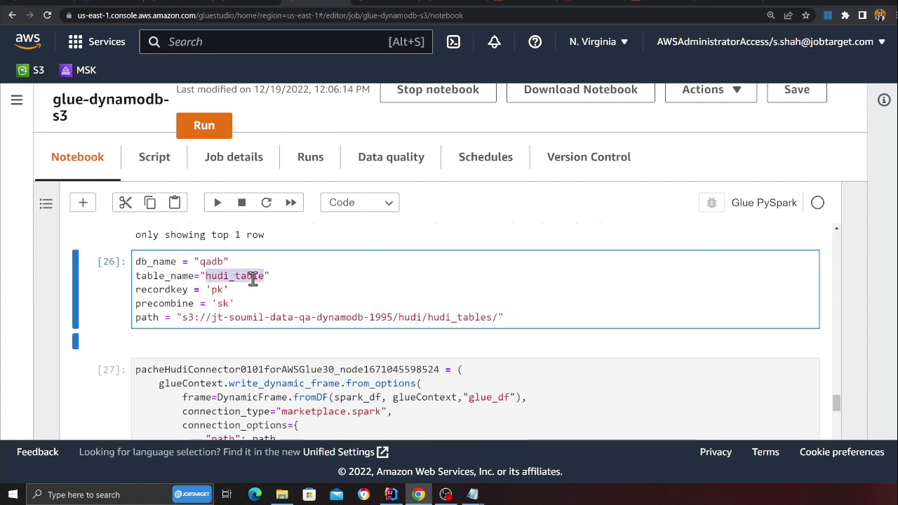
double_click(175, 290)
scroll(189, 316, "up", 2)
scroll(196, 330, "down", 1)
scroll(201, 337, "up", 2)
key("ctrl+minus")
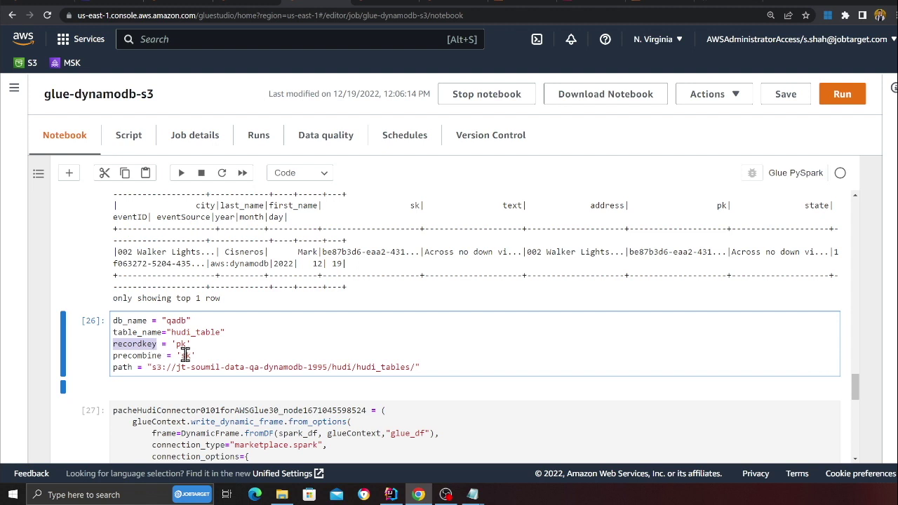
left_click_drag(206, 357, 116, 355)
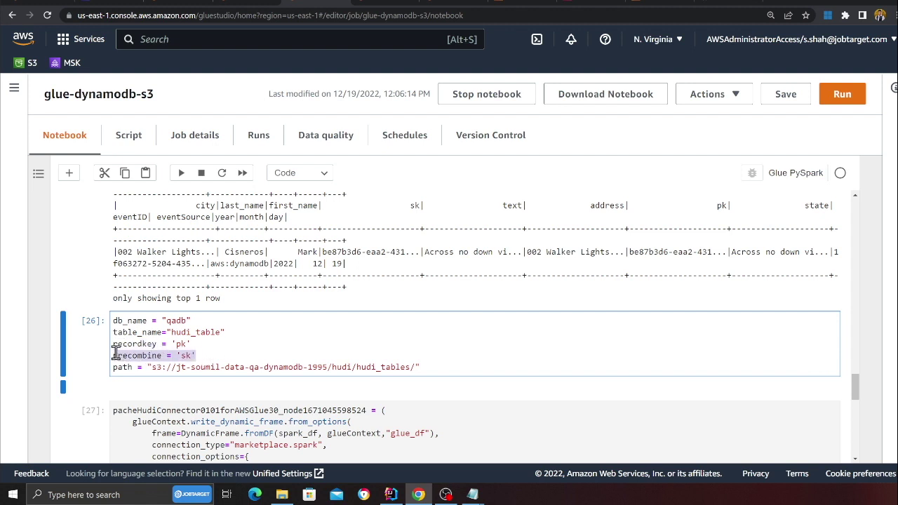
left_click(235, 353)
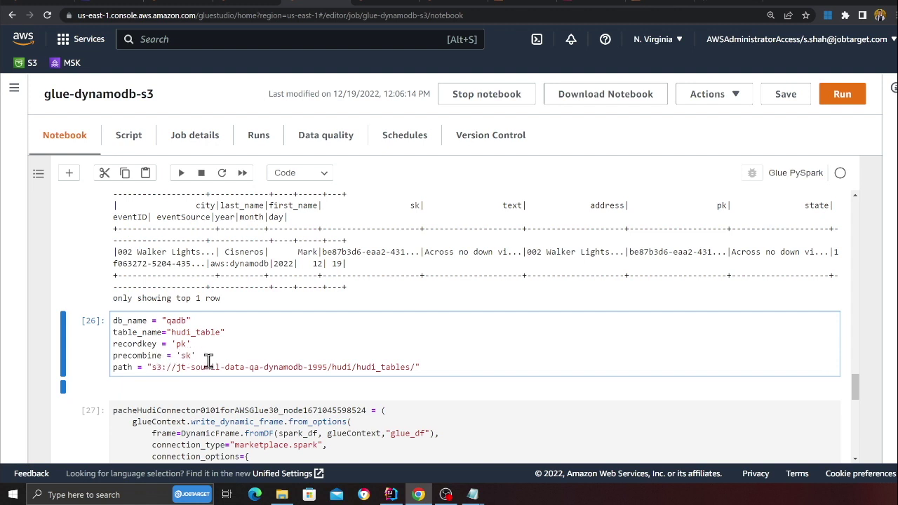
double_click(184, 355)
left_click(184, 347)
scroll(178, 345, "down", 1)
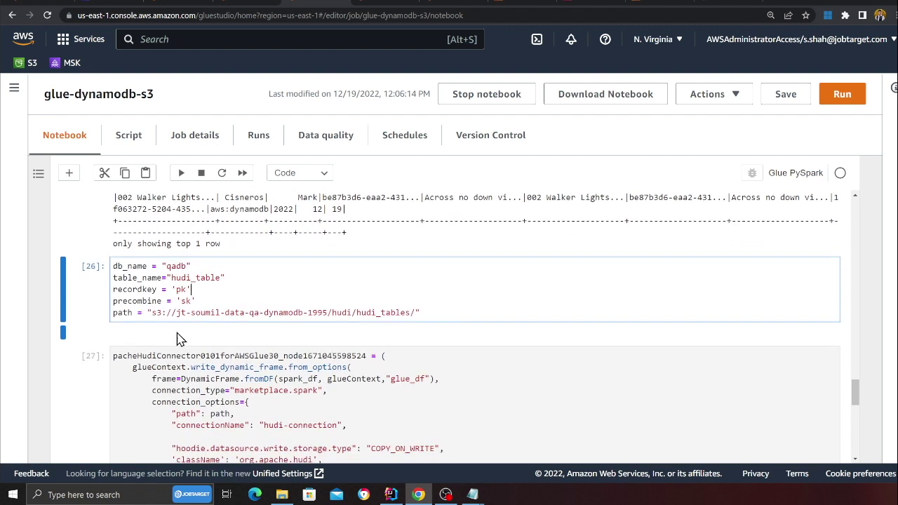
Run the settings cell with db_name qadb, table_name hudi_table, recordkey pk, precombine sk and path s3://jt-soumil-data-qa-dynamodb-1995/hudi/hudi_tables/.
left_click_drag(162, 312, 415, 315)
left_click(434, 312)
key("shift+Return")
Review the Hudi connection options, including the upsert write operation, and run the cell that writes spark_df to the Hudi table.
scroll(423, 293, "down", 2)
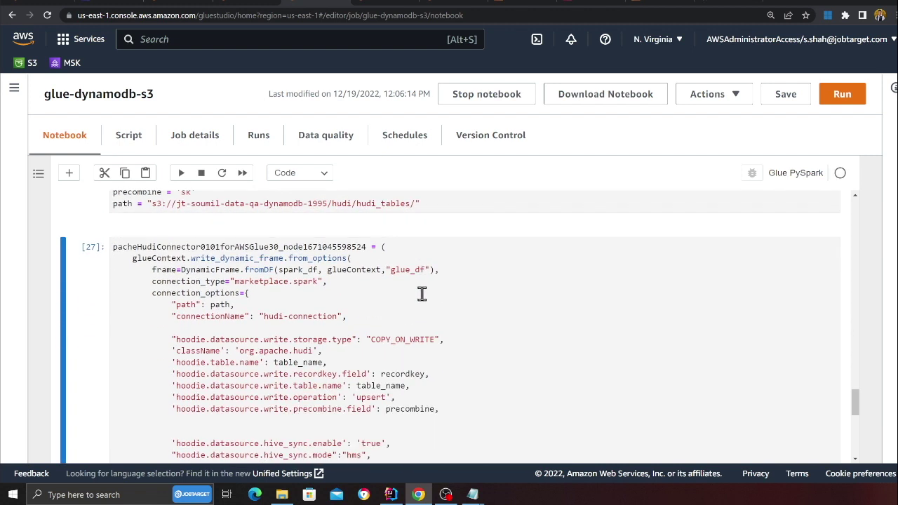
scroll(307, 320, "down", 1)
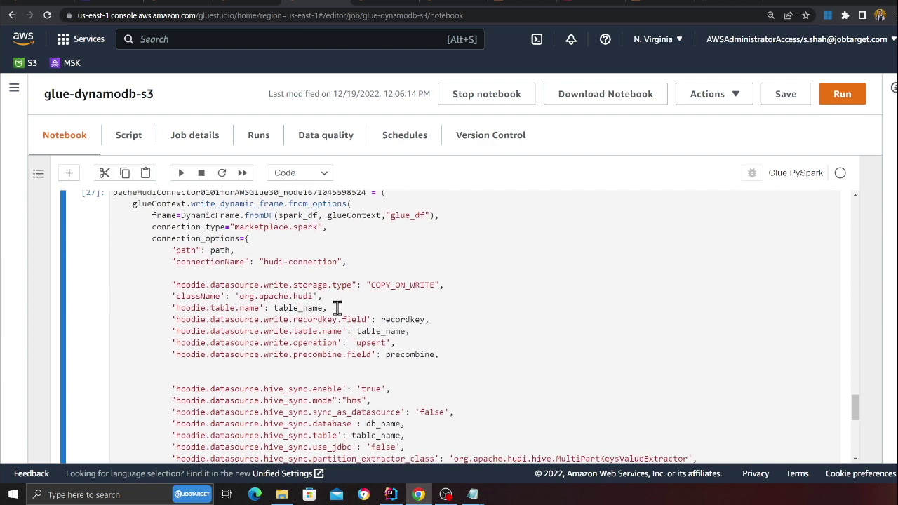
left_click_drag(409, 341, 147, 342)
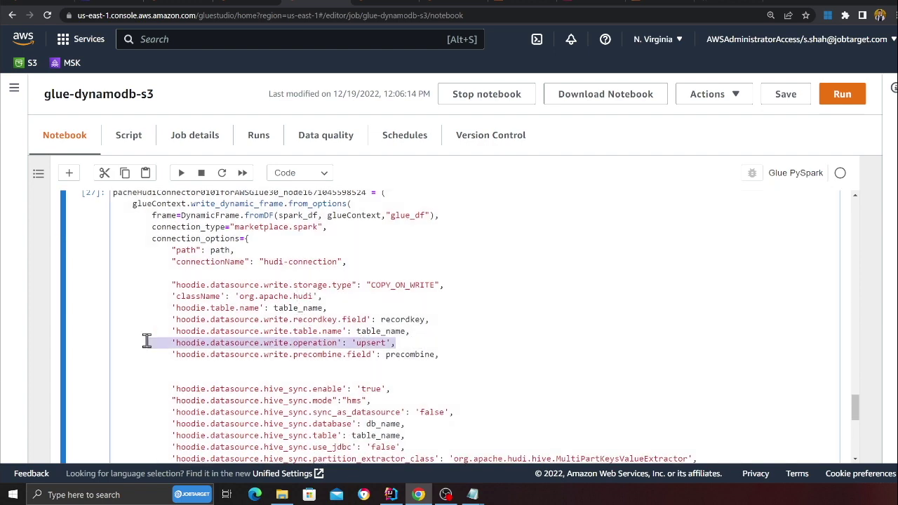
scroll(375, 344, "down", 1)
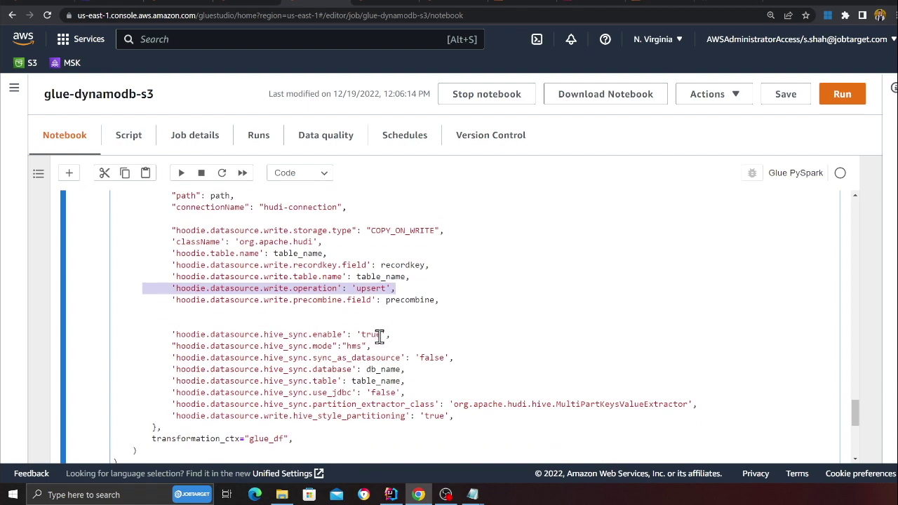
scroll(372, 332, "up", 1)
key("shift+Return")
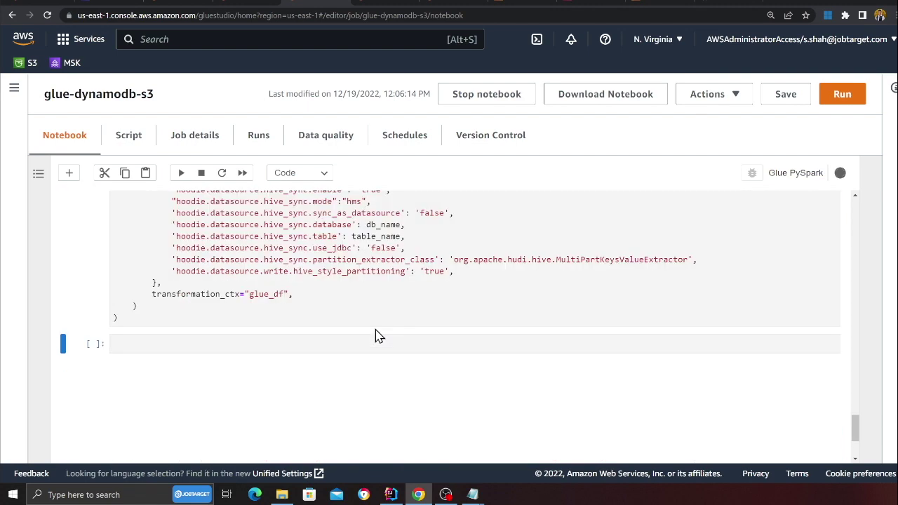
Switch to the Glue qadb database page and refresh its list of tables.
left_click(244, 2)
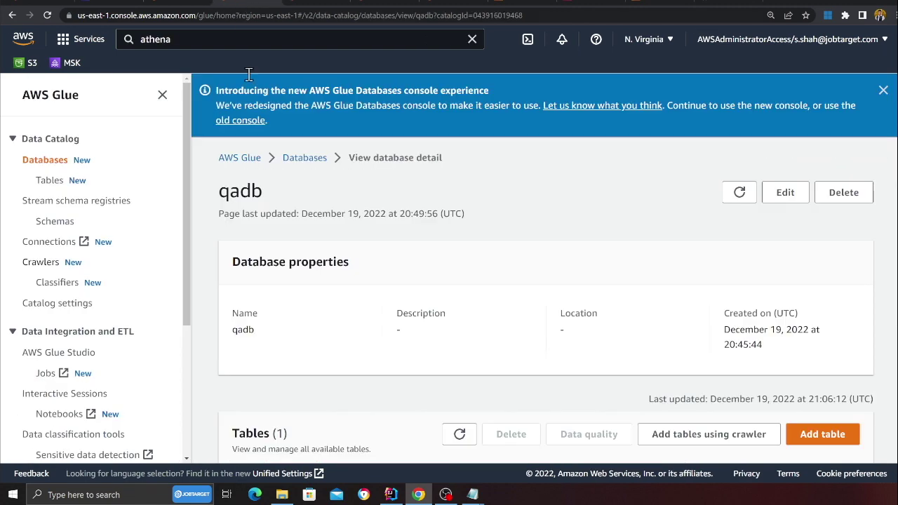
key("ctrl+plus")
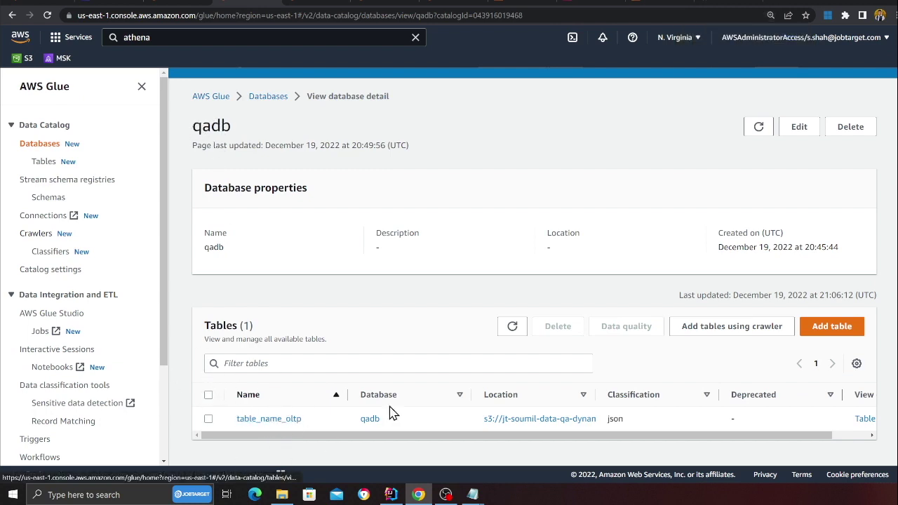
left_click(513, 328)
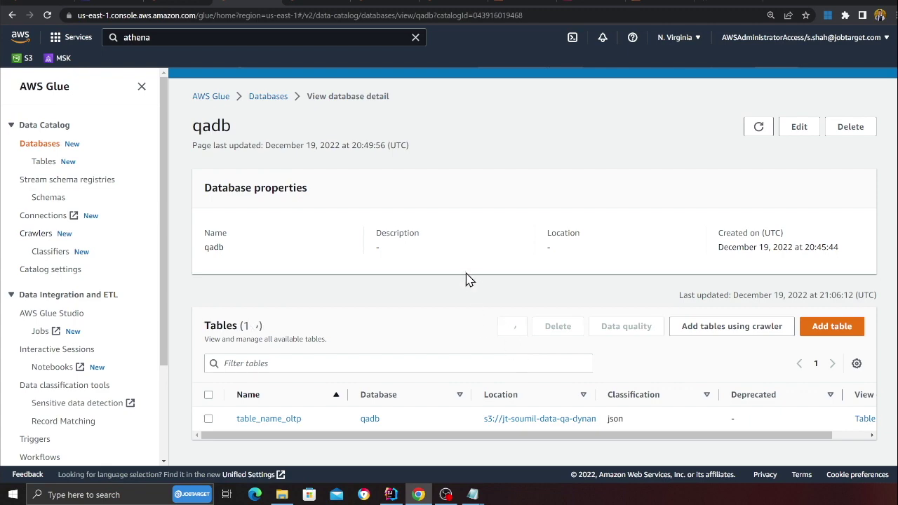
Return to the glue-dynamodb-s3 notebook and check the settings cell and the execution of the Hudi write cell.
left_click(307, 4)
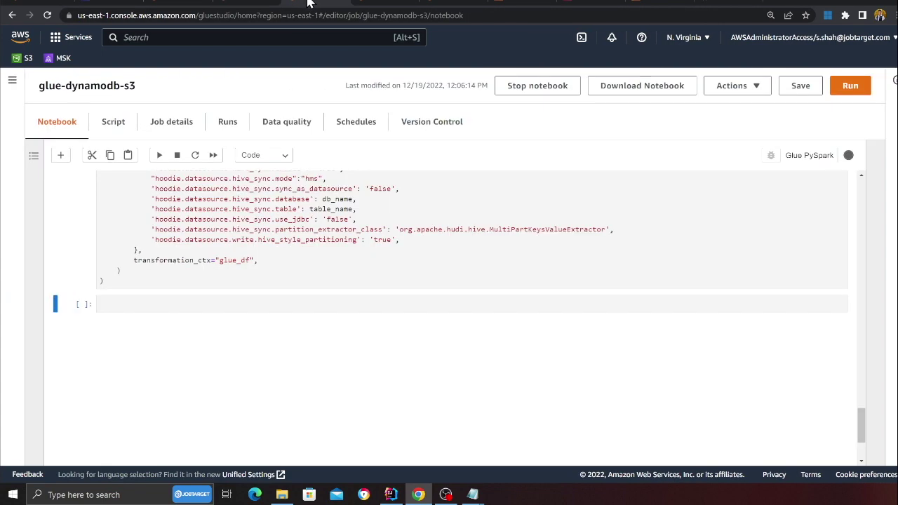
scroll(133, 277, "up", 6)
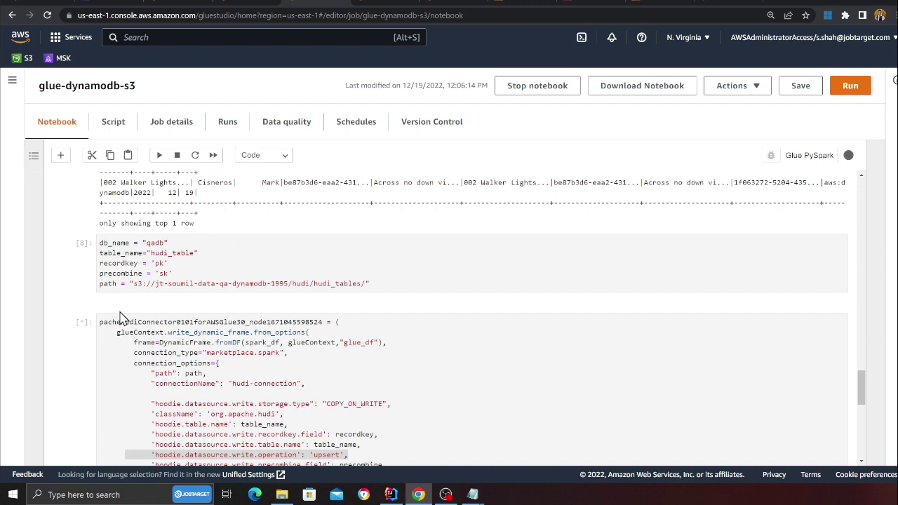
scroll(154, 323, "down", 1)
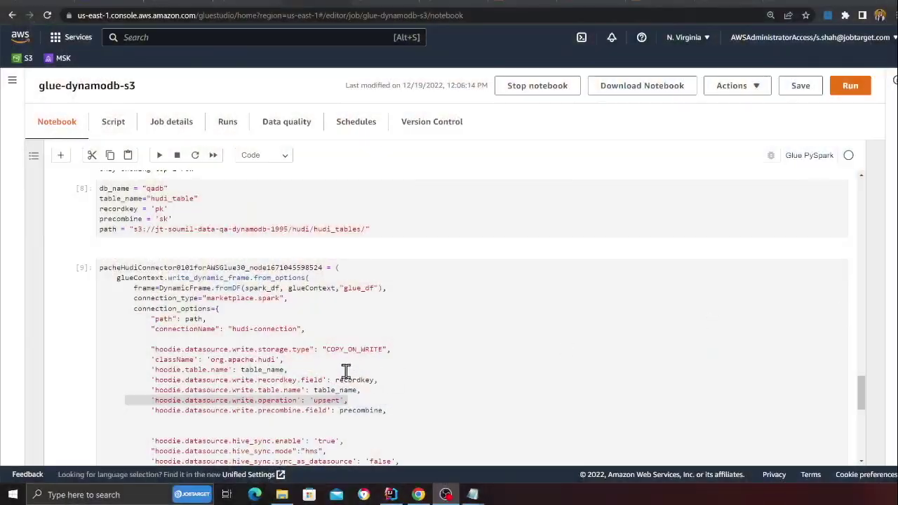
scroll(85, 307, "down", 4)
scroll(139, 317, "up", 3)
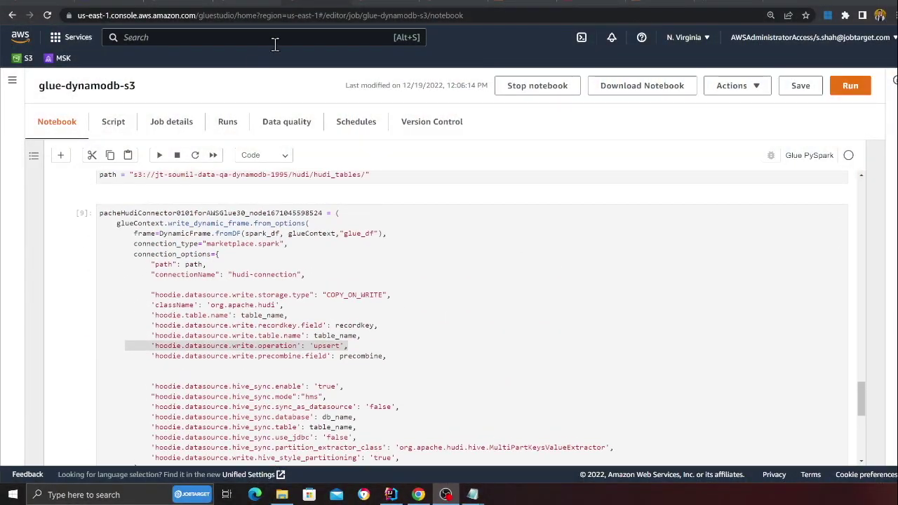
Go back to the Glue qadb database page and refresh its tables again to look for hudi_table.
left_click(184, 2)
left_click(301, 3)
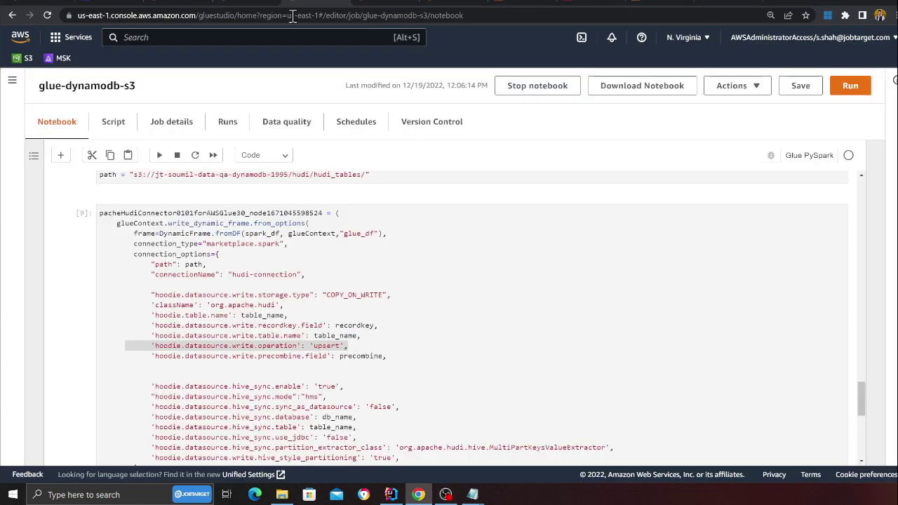
left_click(175, 5)
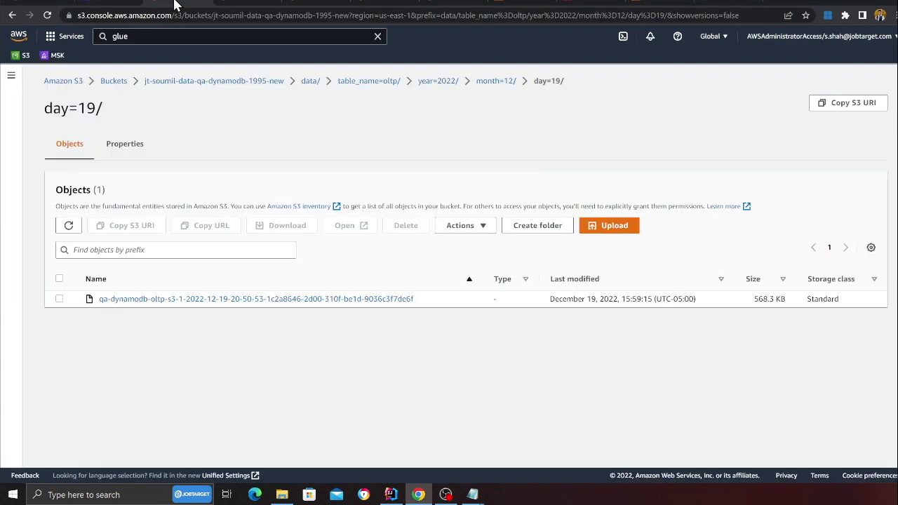
left_click(221, 2)
left_click(514, 327)
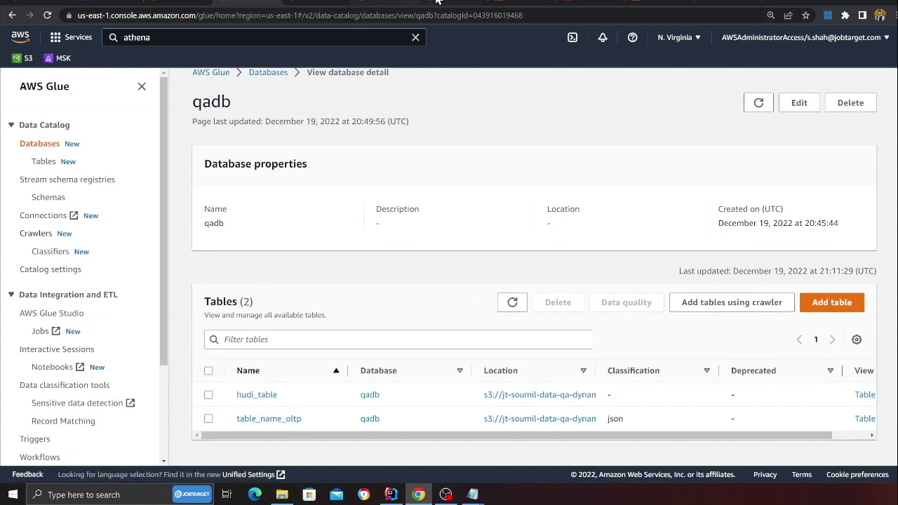
Open the Athena query editor and preview hudi_table from the qadb database with a limit of 10 rows.
left_click(201, 38)
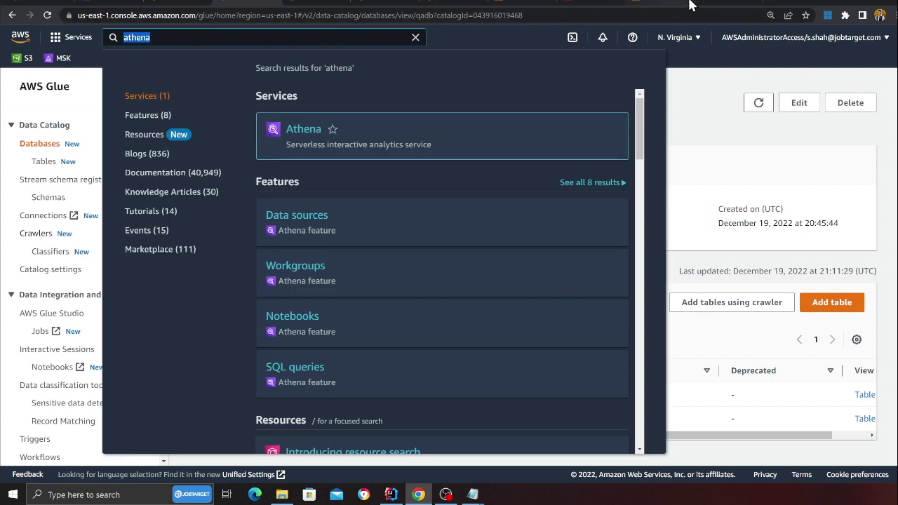
left_click(296, 38)
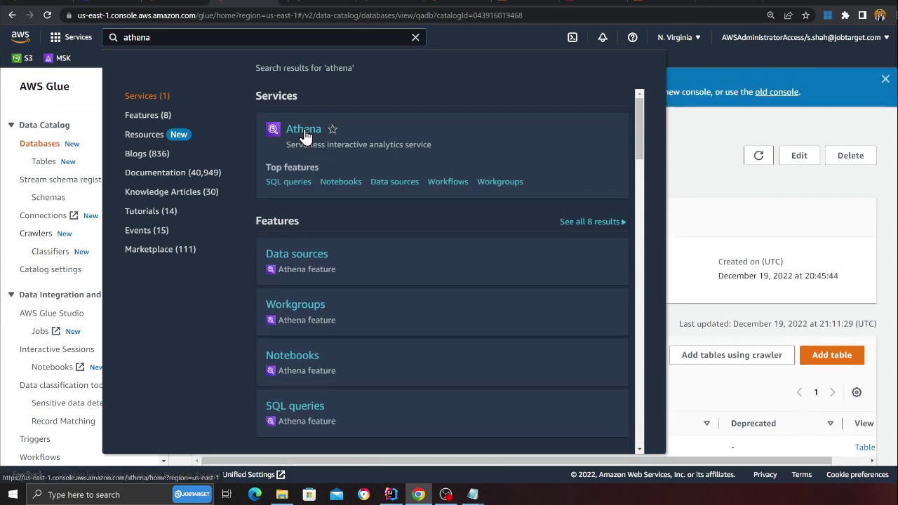
key("Return")
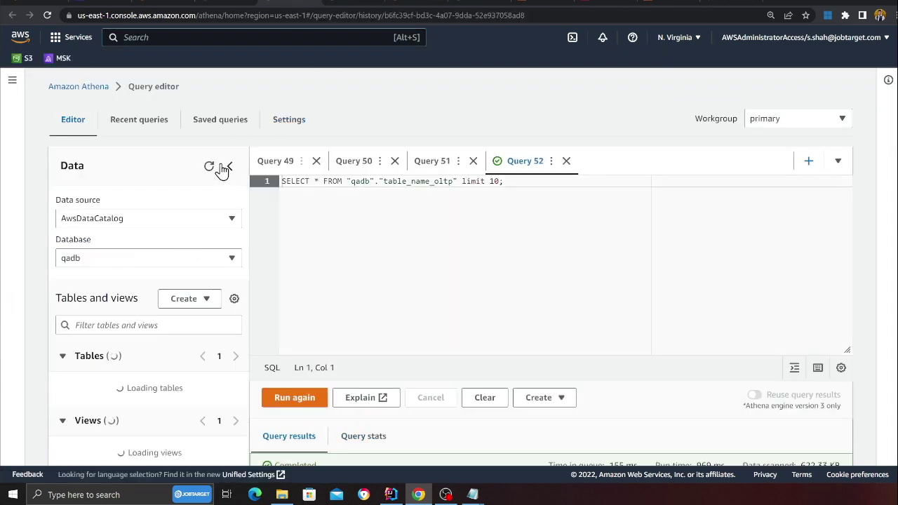
scroll(199, 301, "down", 1)
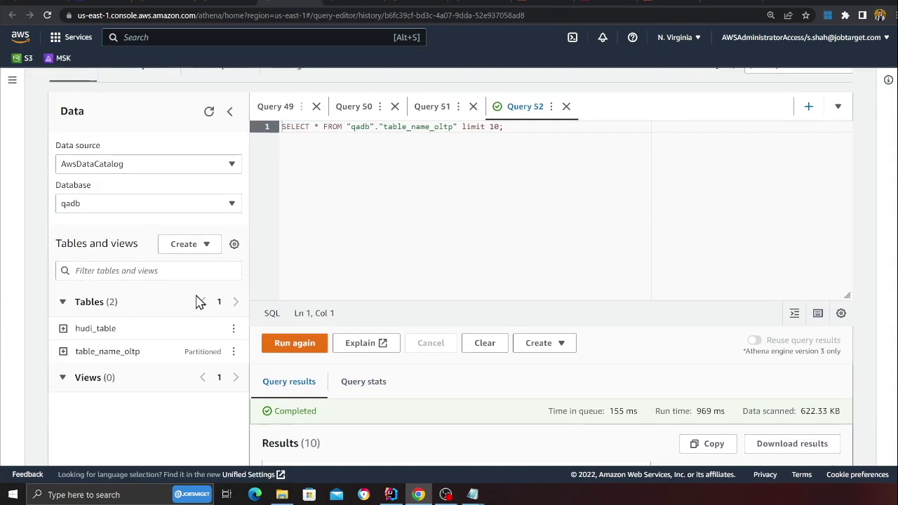
left_click(234, 328)
left_click(282, 177)
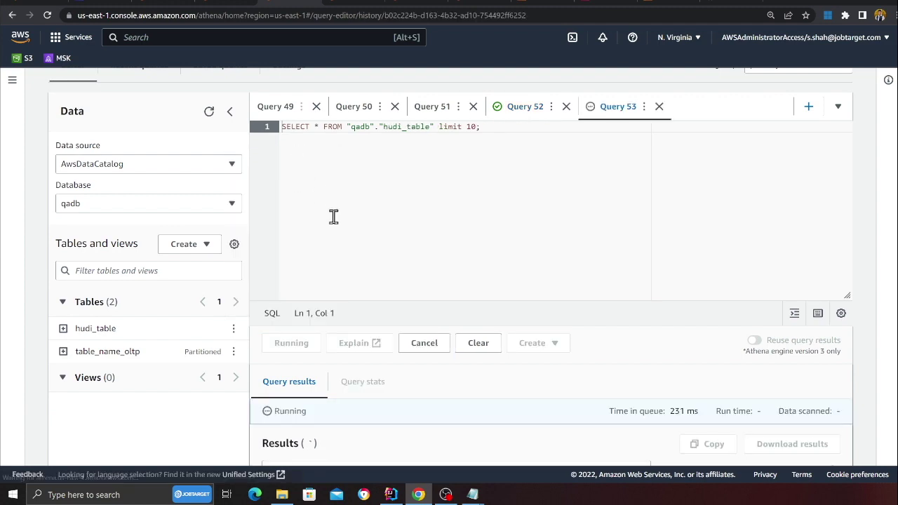
Bring the pk column of the hudi_table query results into view and copy the first row's pk value.
key("ctrl+minus")
scroll(364, 281, "down", 3)
left_click_drag(351, 464, 691, 465)
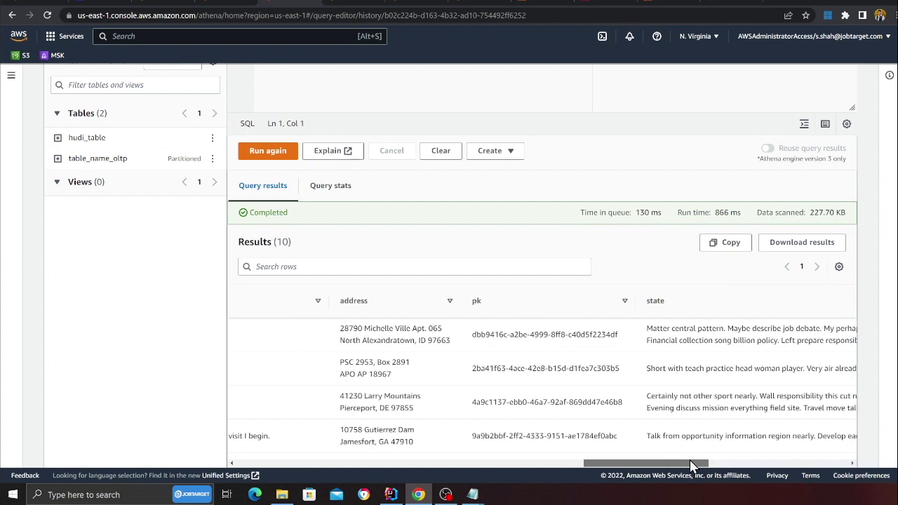
triple_click(564, 334)
right_click(563, 333)
left_click(581, 343)
Query the DynamoDB table dev.oltp using the copied pk as partition key, and open the matching item to review its attributes.
left_click(89, 1)
scroll(266, 200, "up", 5)
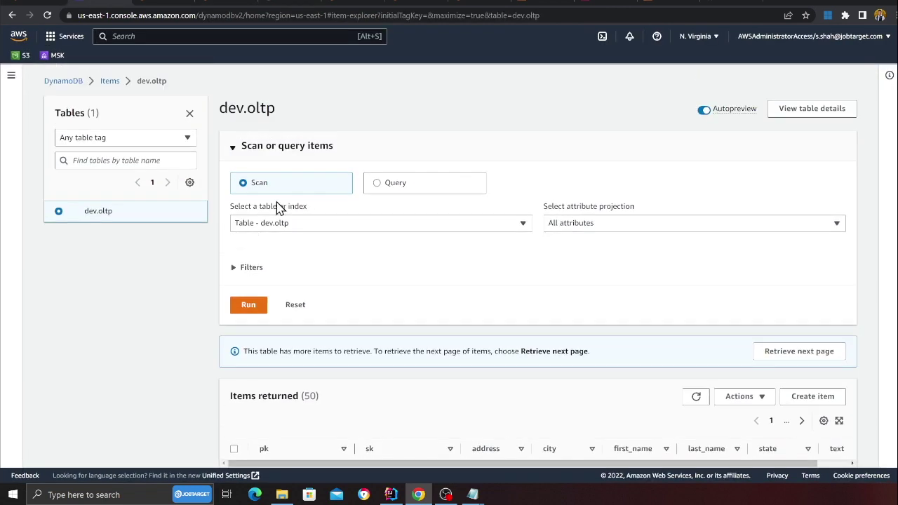
left_click(383, 183)
left_click(267, 261)
key("ctrl+v")
left_click(245, 380)
scroll(257, 277, "down", 2)
left_click(284, 435)
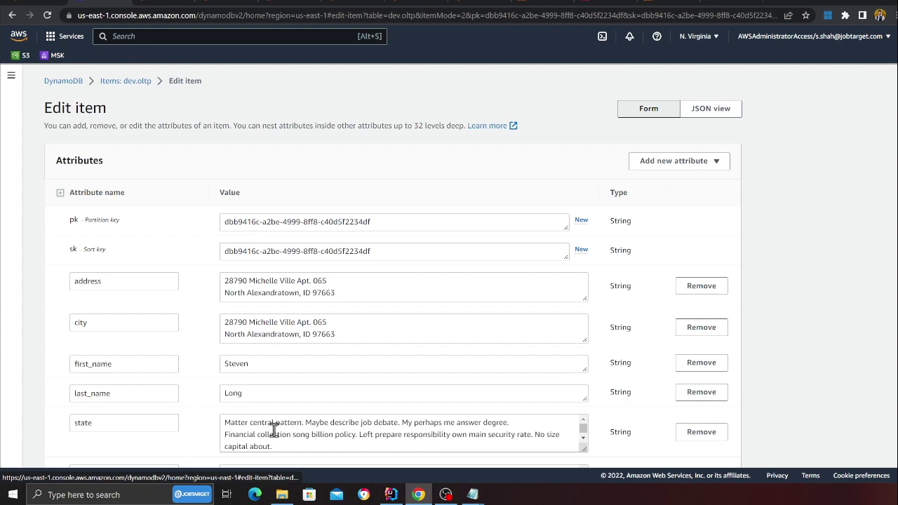
scroll(249, 336, "down", 1)
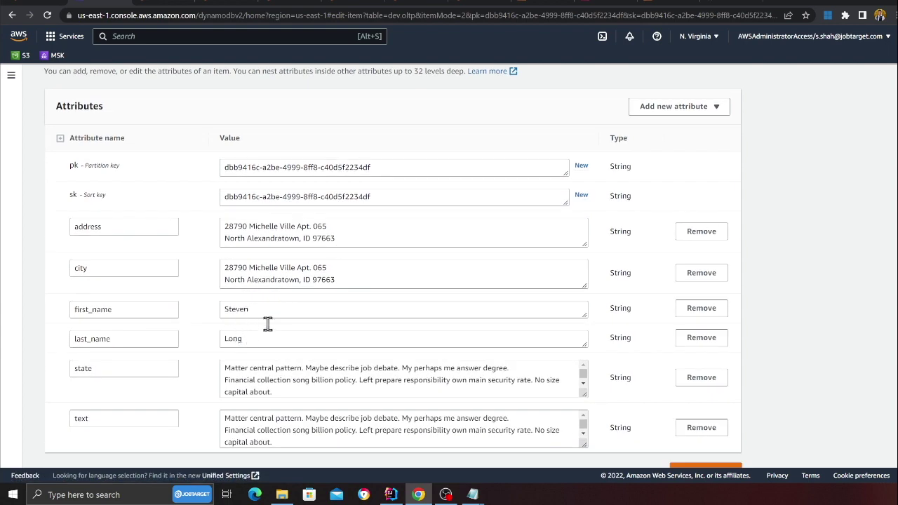
Return to the Athena results and compare the first row's name, city and sk columns with the DynamoDB item.
left_click(477, 4)
left_click(401, 4)
left_click(336, 4)
scroll(470, 300, "down", 2)
scroll(490, 281, "right", 3)
scroll(489, 276, "left", 6)
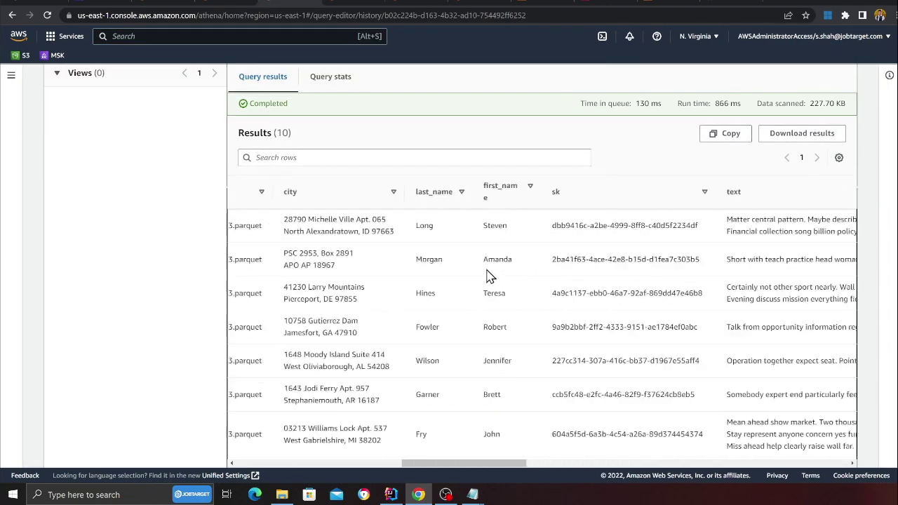